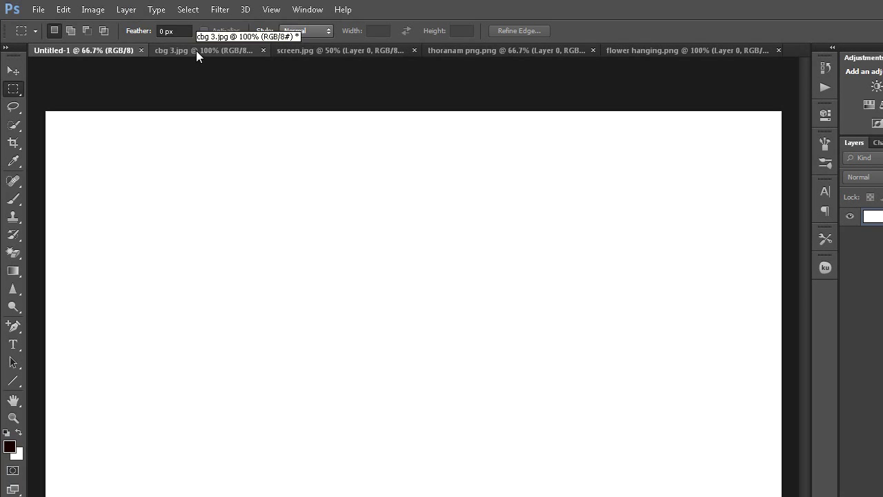
Copy the whole green cbg 3.jpg background image and paste it into the Untitled-1 document.
left_click(196, 36)
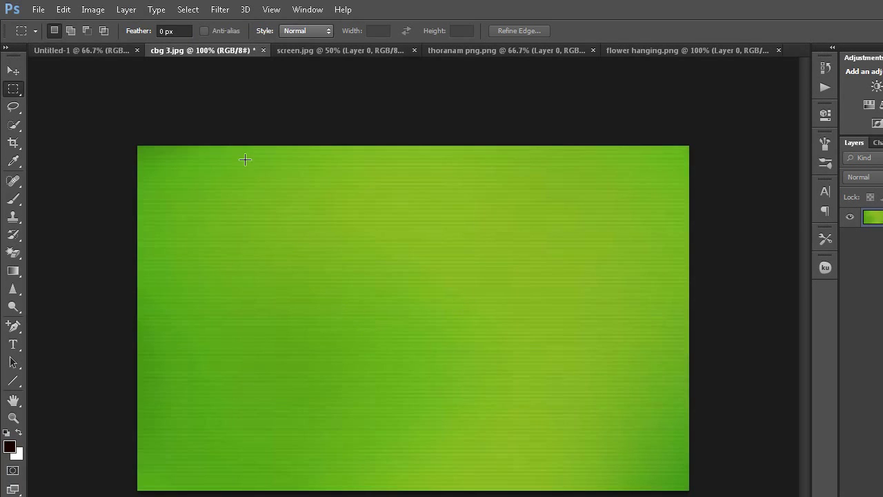
left_click(188, 10)
left_click(194, 25)
left_click(72, 12)
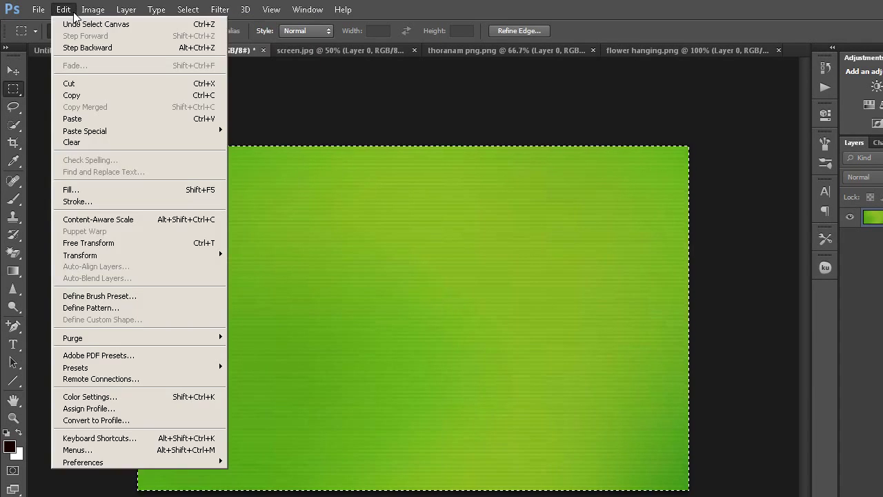
left_click(78, 96)
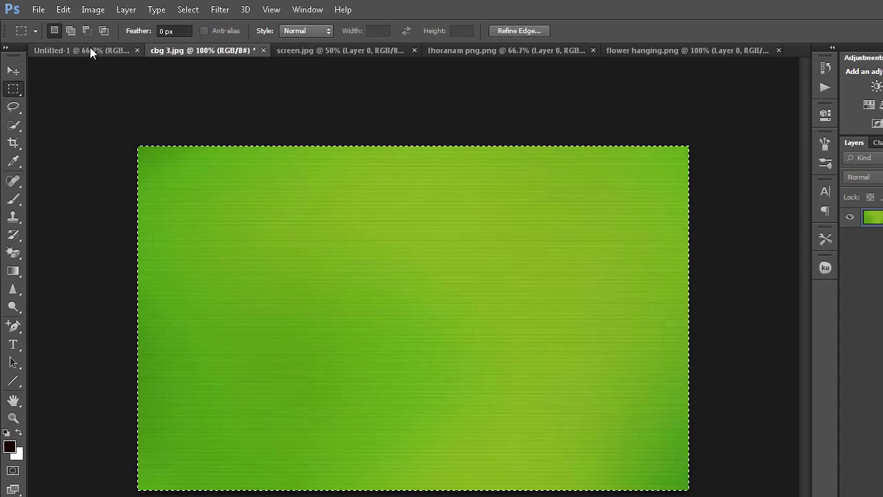
left_click(90, 48)
left_click(64, 9)
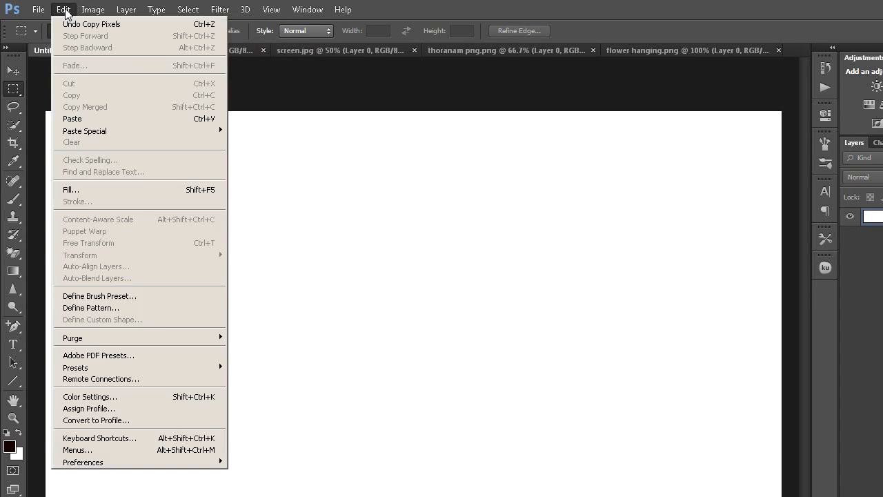
left_click(74, 119)
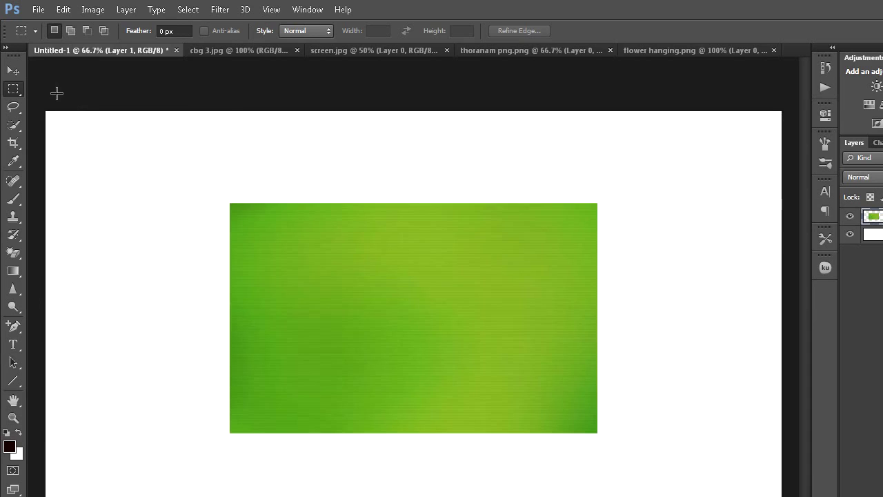
Stretch the pasted green background on all four sides until it covers the entire canvas, and apply the transformation.
left_click(13, 71)
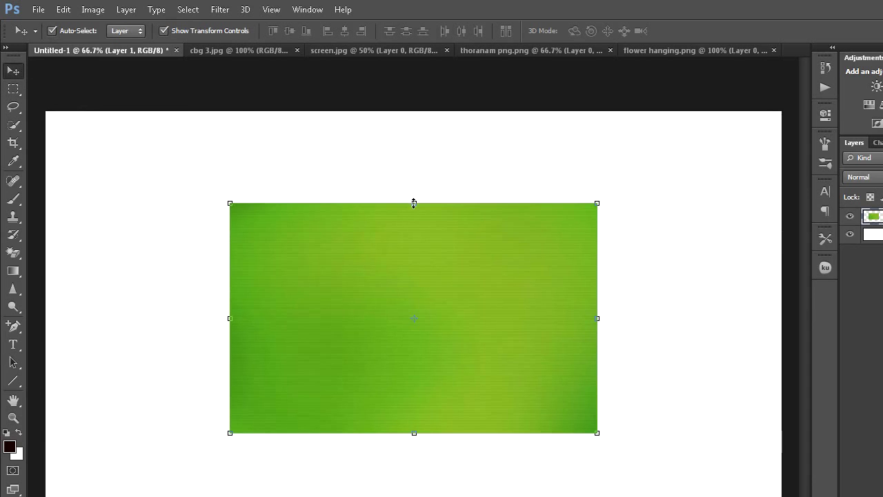
left_click_drag(414, 202, 404, 108)
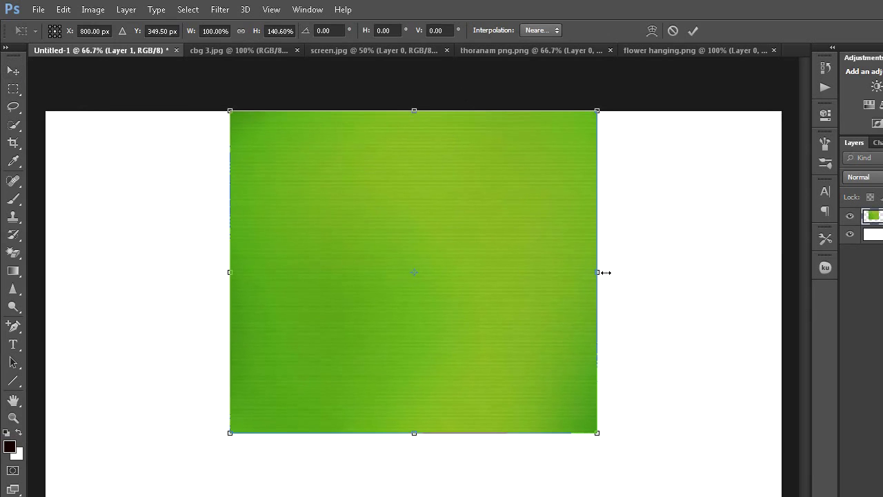
left_click_drag(599, 271, 786, 272)
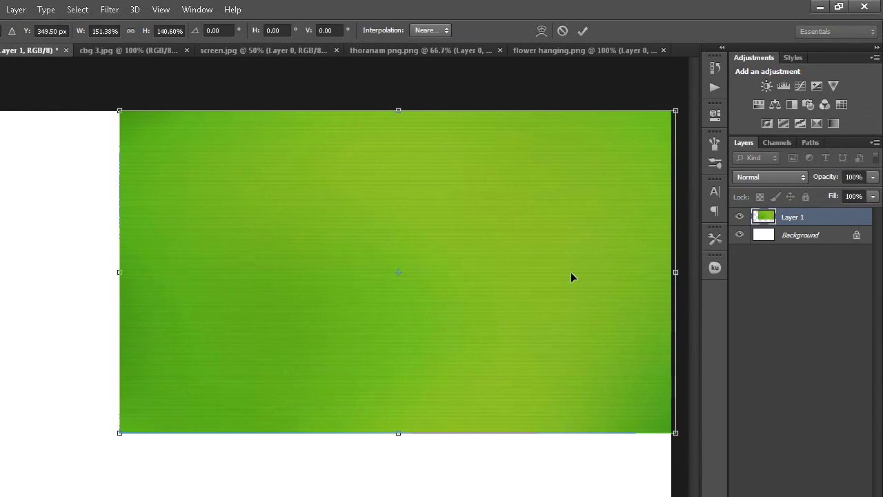
left_click_drag(119, 274, 43, 278)
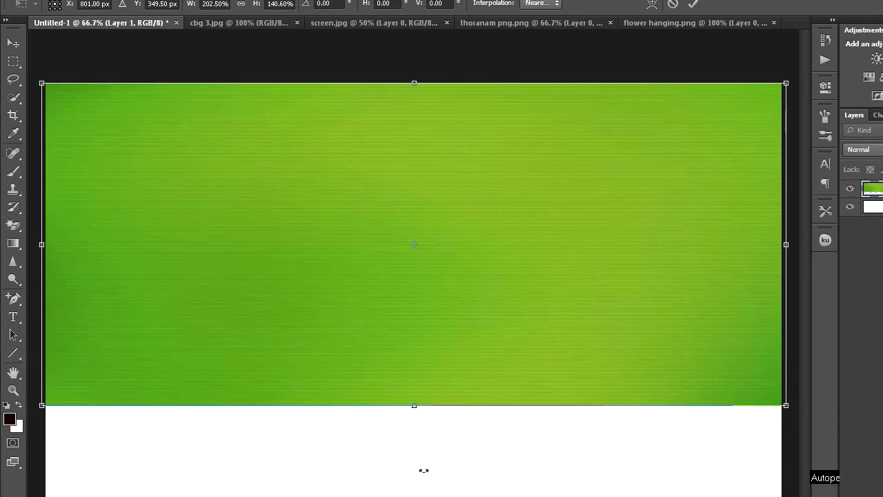
left_click_drag(411, 362, 410, 457)
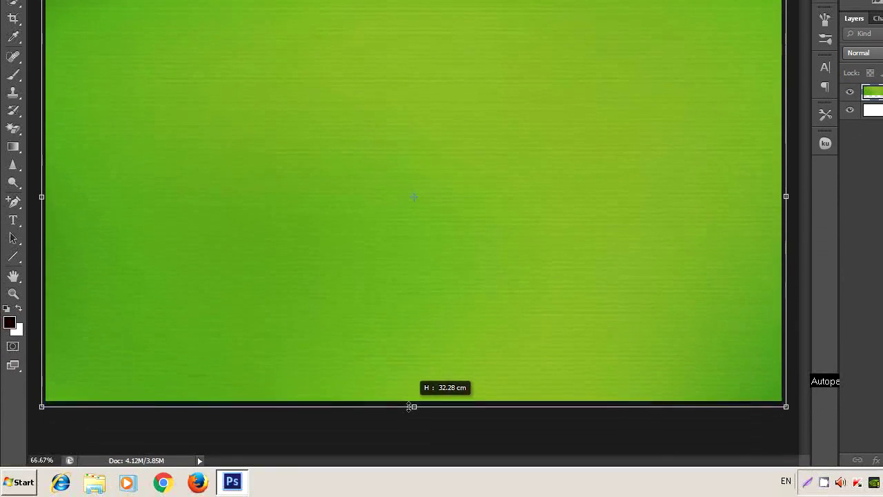
left_click_drag(409, 403, 410, 397)
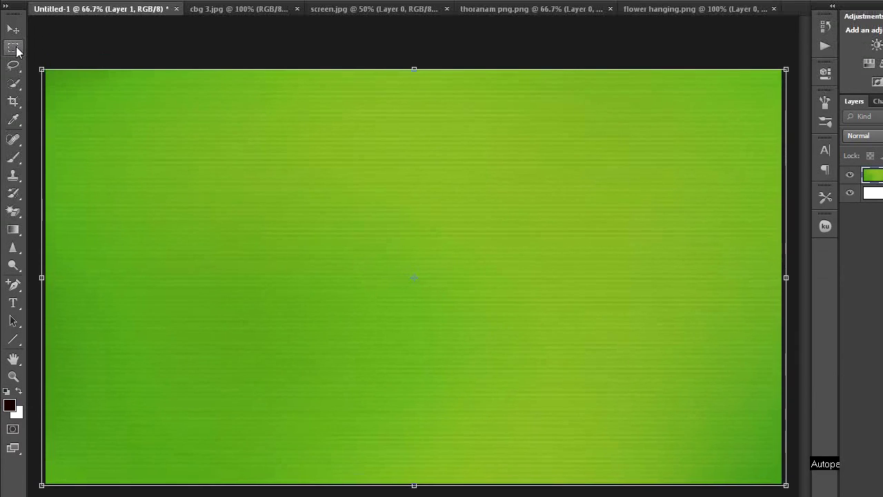
left_click(15, 50)
left_click(426, 218)
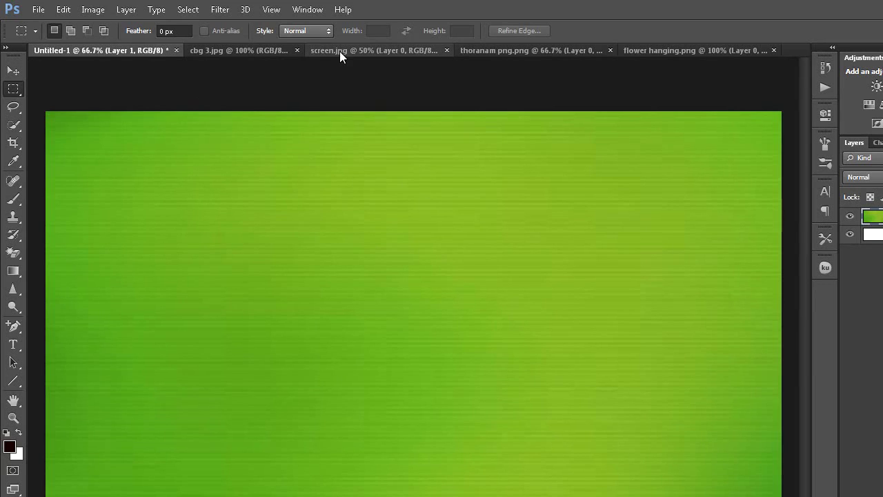
Copy the entire red curtain image from screen.jpg and paste it into Untitled-1 above the green background.
left_click(339, 51)
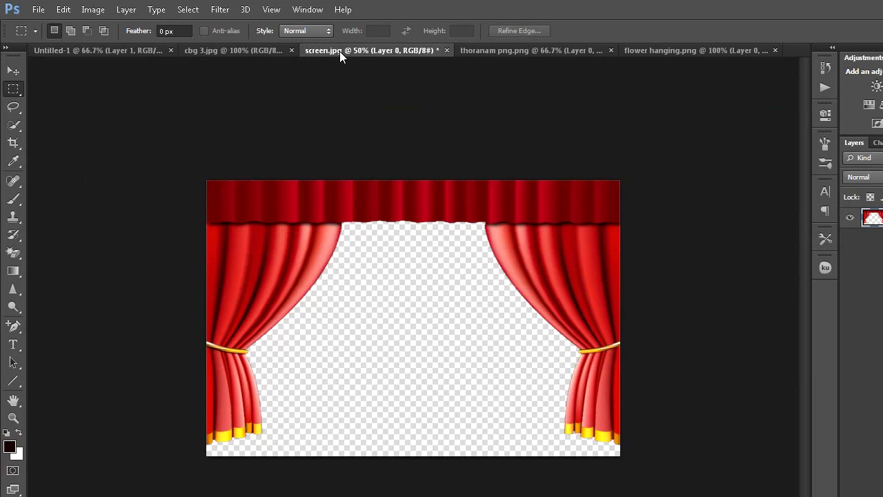
left_click(188, 11)
left_click(192, 25)
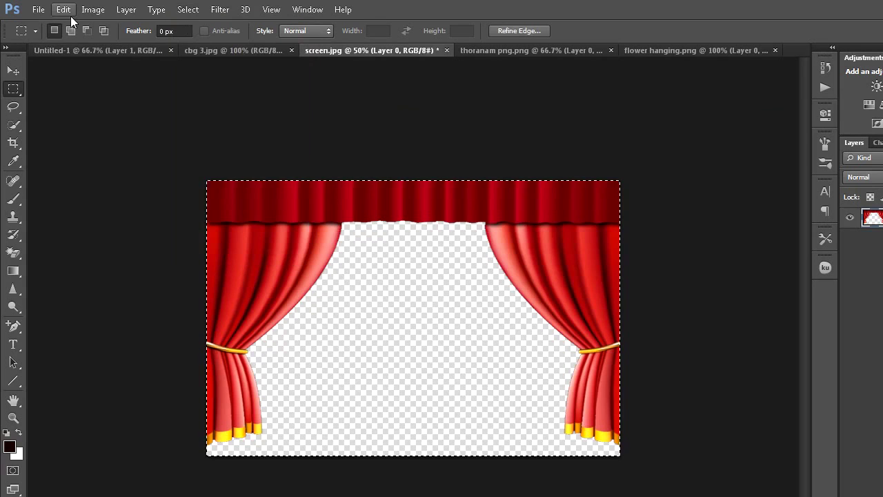
left_click(67, 12)
left_click(73, 96)
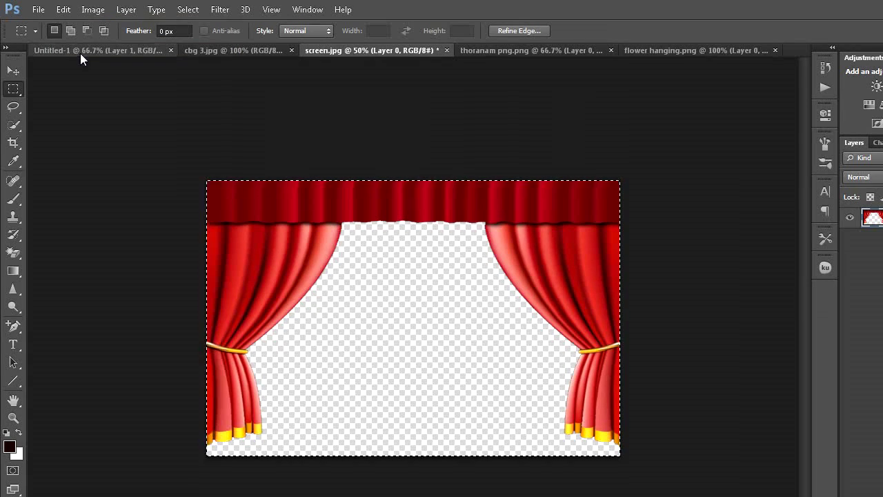
left_click(80, 52)
left_click(63, 11)
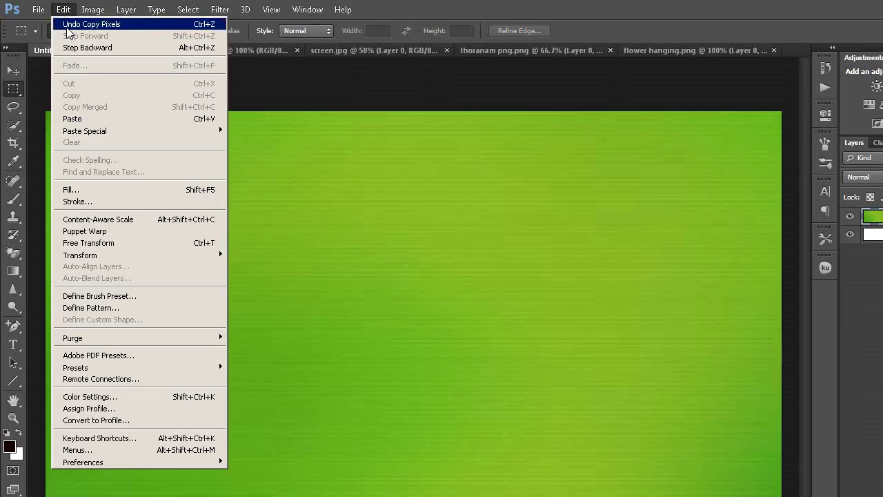
left_click(73, 120)
Stretch the curtain layer to the full canvas width and from the upper edge to near the lower edge, and apply the transformation.
left_click(13, 72)
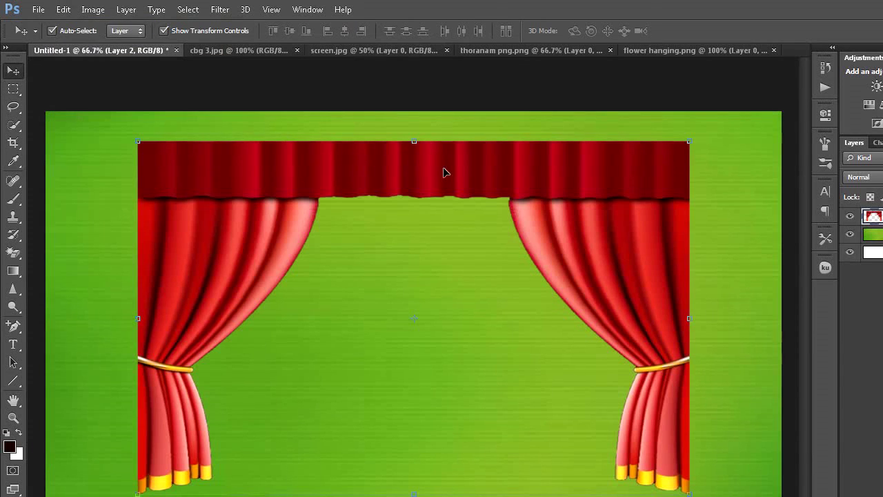
left_click_drag(415, 141, 414, 107)
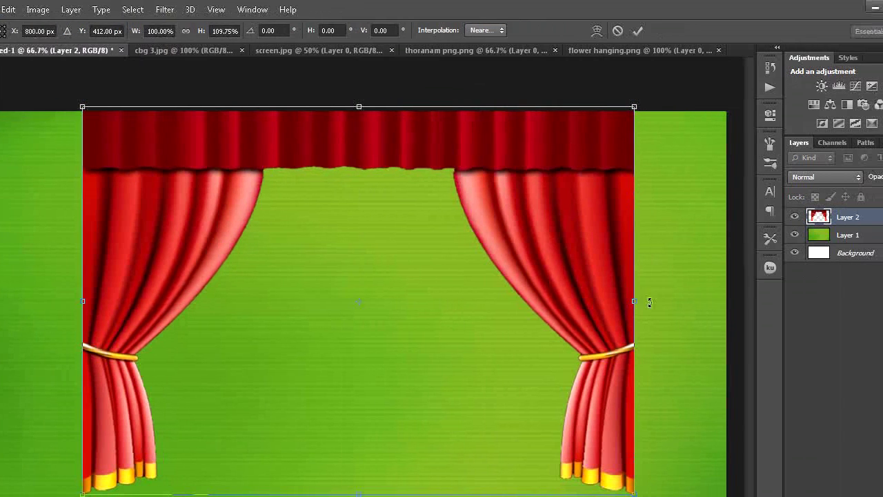
left_click_drag(635, 301, 731, 301)
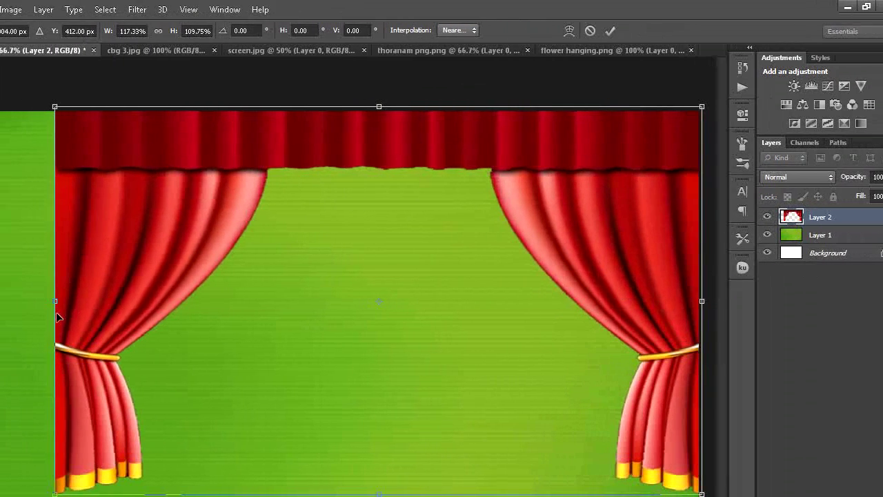
mouse_move(55, 302)
left_mouse_down()
mouse_move(75, 302)
mouse_move(40, 304)
left_mouse_up()
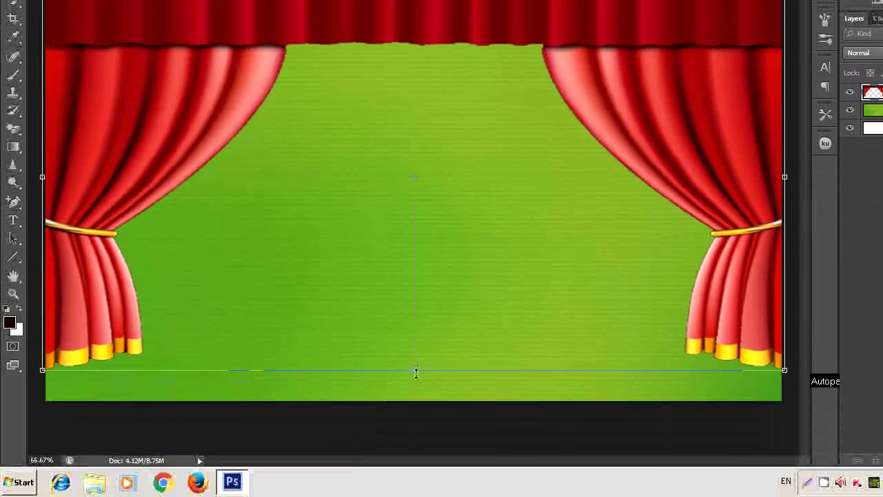
mouse_move(416, 373)
left_mouse_down()
mouse_move(412, 398)
mouse_move(413, 388)
left_mouse_up()
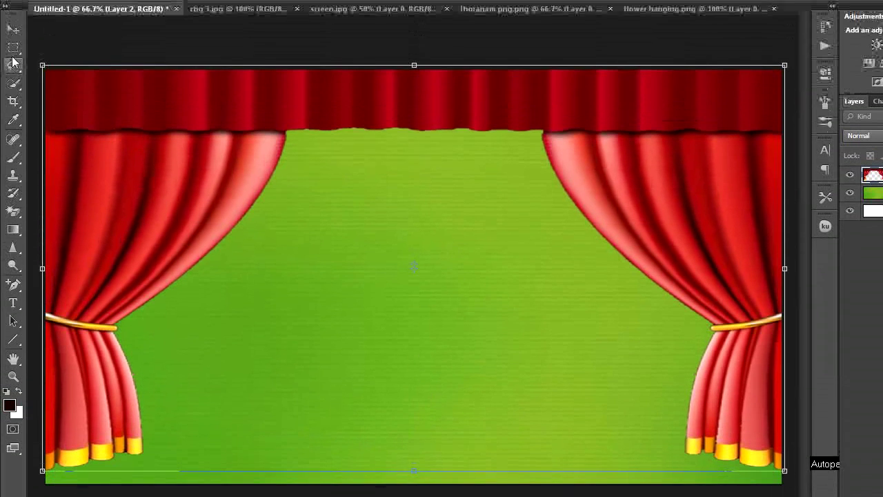
left_click(14, 48)
left_click(440, 233)
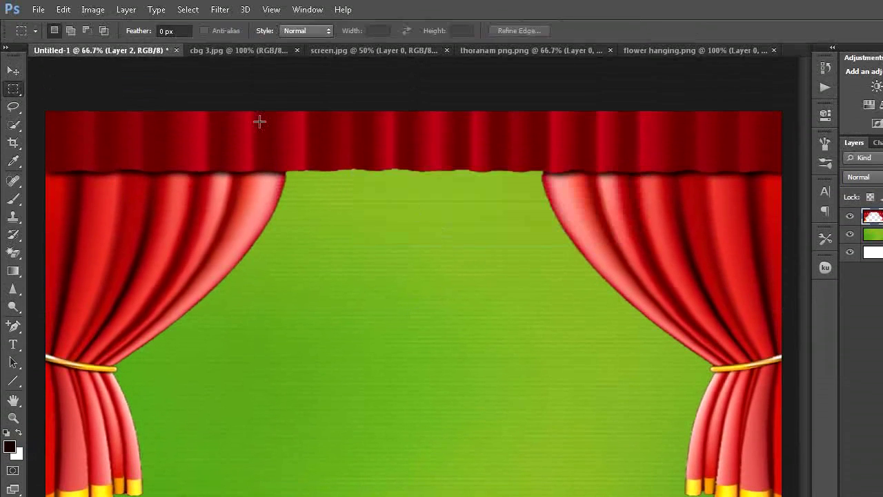
Start a custom Warp on the curtain layer and pull its upper-edge handles and upper inner mesh outward to widen the stage opening.
left_click(63, 10)
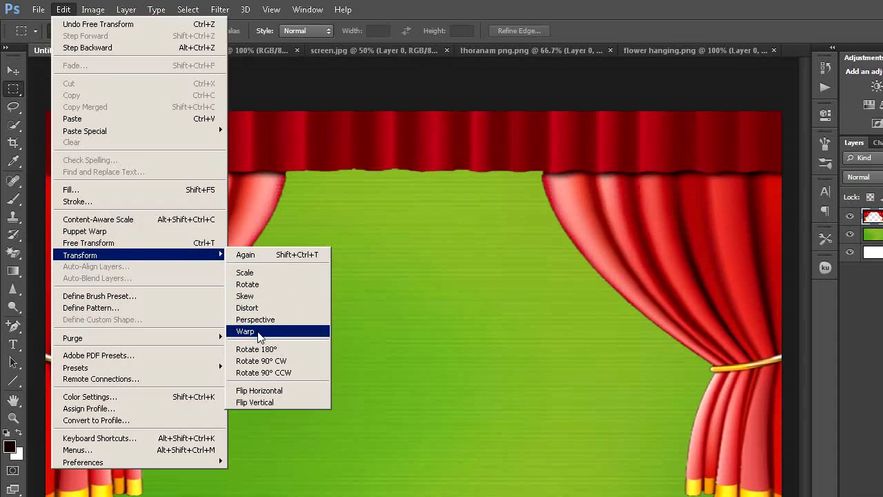
left_click(260, 335)
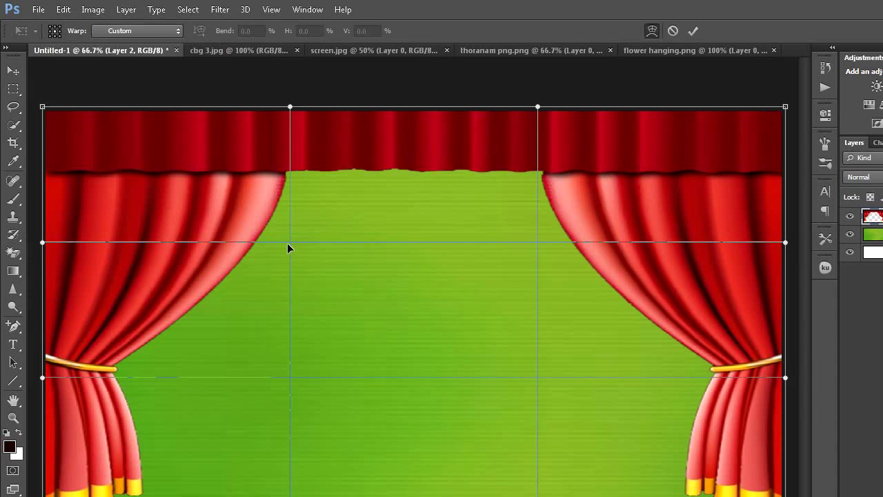
left_click_drag(290, 243, 268, 251)
left_click_drag(507, 244, 535, 234)
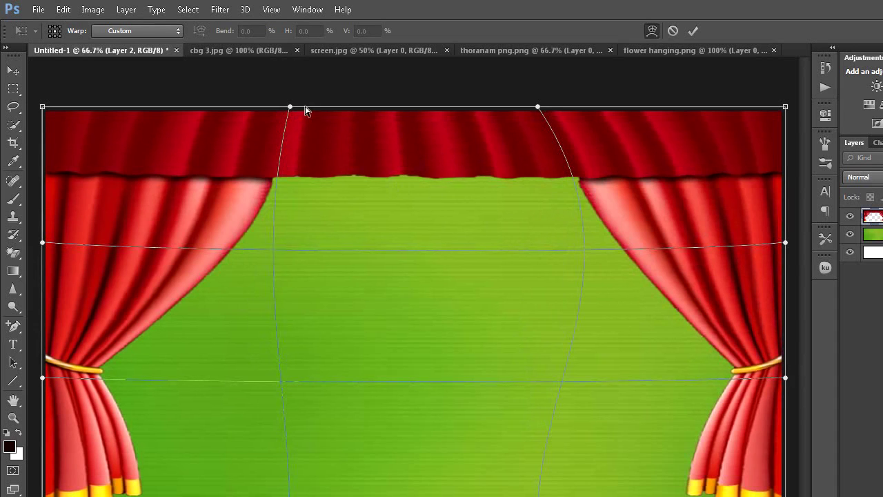
left_click_drag(290, 108, 194, 106)
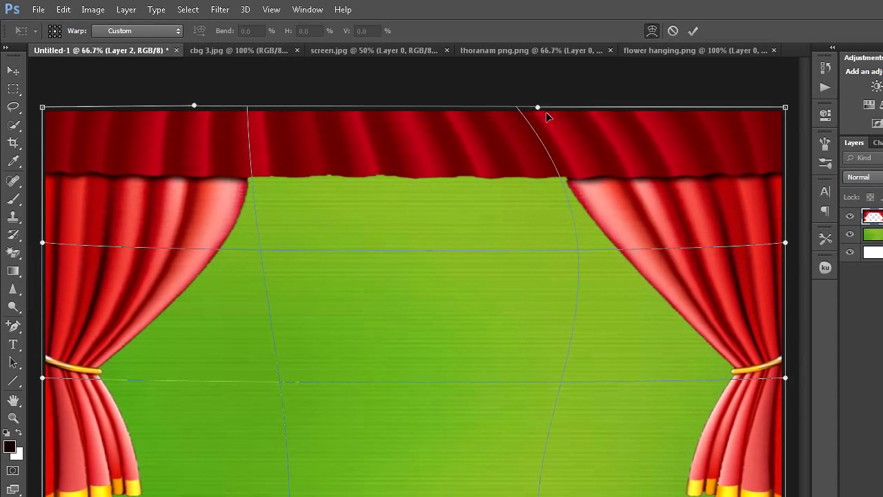
left_click_drag(540, 108, 638, 102)
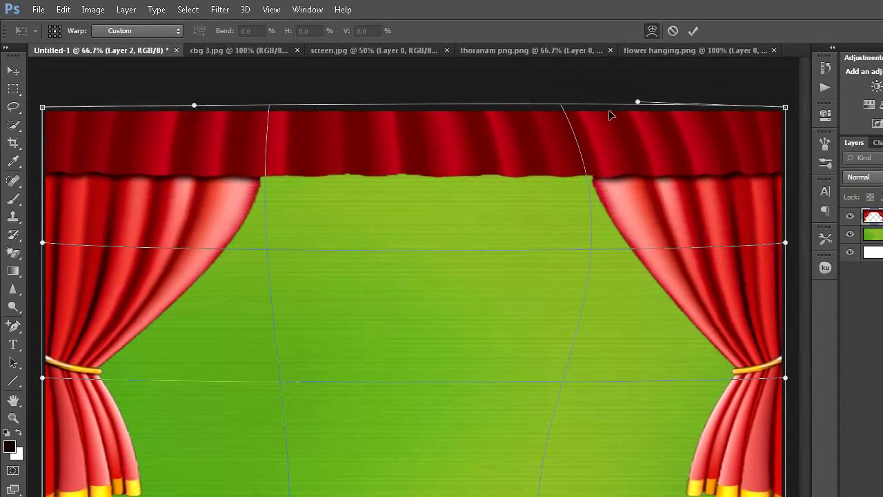
left_click_drag(194, 106, 109, 103)
left_click_drag(255, 250, 190, 249)
left_click_drag(549, 248, 613, 252)
Spread the lower-edge warp handles outward to bring the curtain tails closer to the canvas sides.
left_click_drag(290, 430, 210, 437)
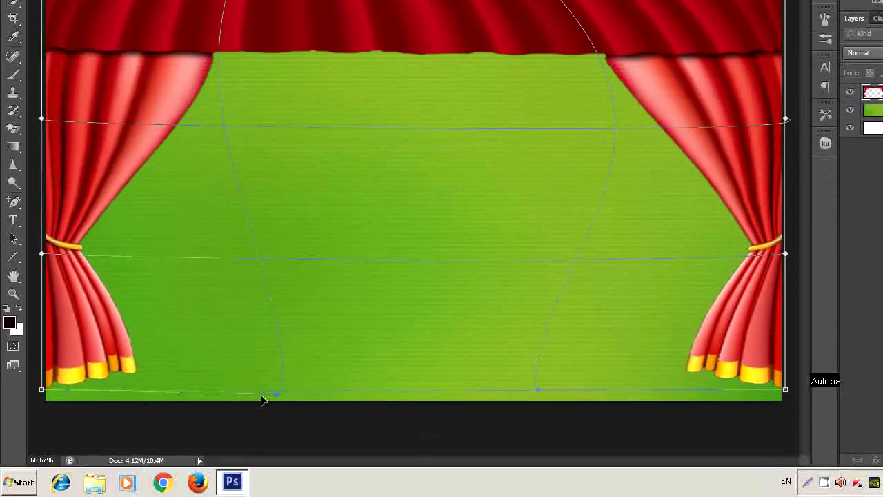
left_click_drag(540, 389, 616, 392)
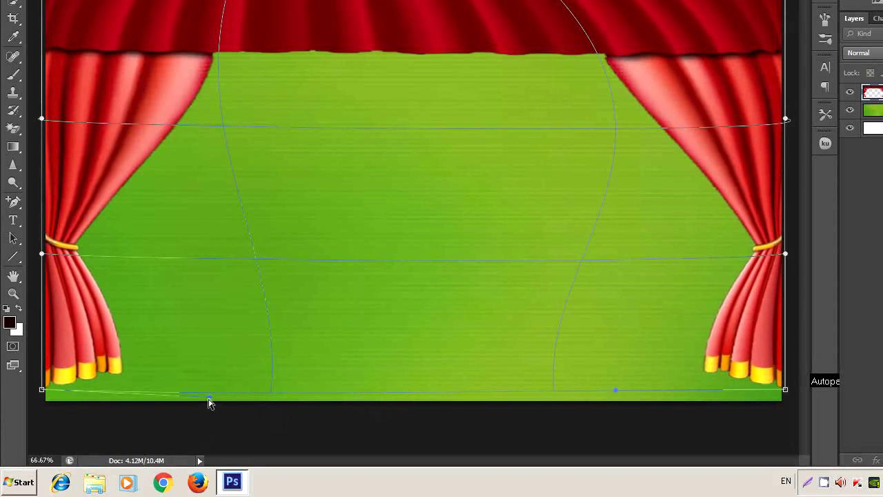
left_click_drag(209, 398, 180, 398)
Push the curtain's upper-edge warp handles and upper inner mesh further toward both sides, and apply the warp.
left_click_drag(638, 61, 695, 58)
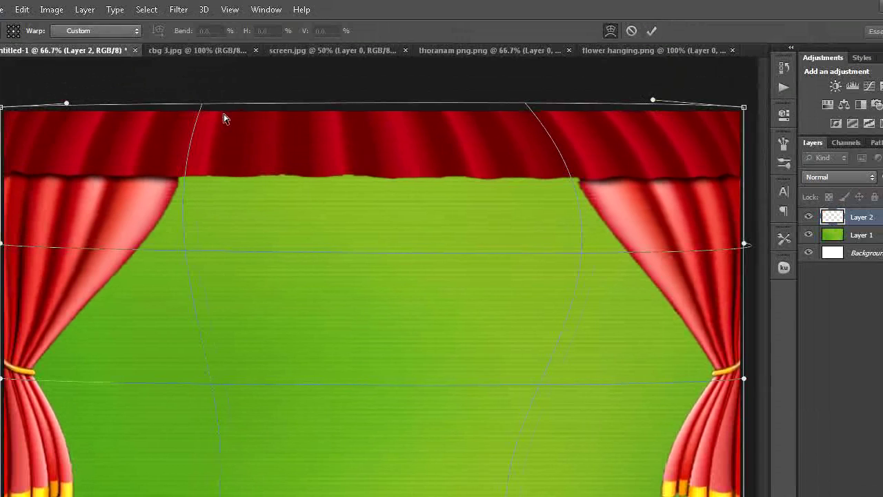
left_click_drag(107, 105, 80, 108)
left_click_drag(223, 253, 178, 256)
left_click_drag(599, 257, 633, 257)
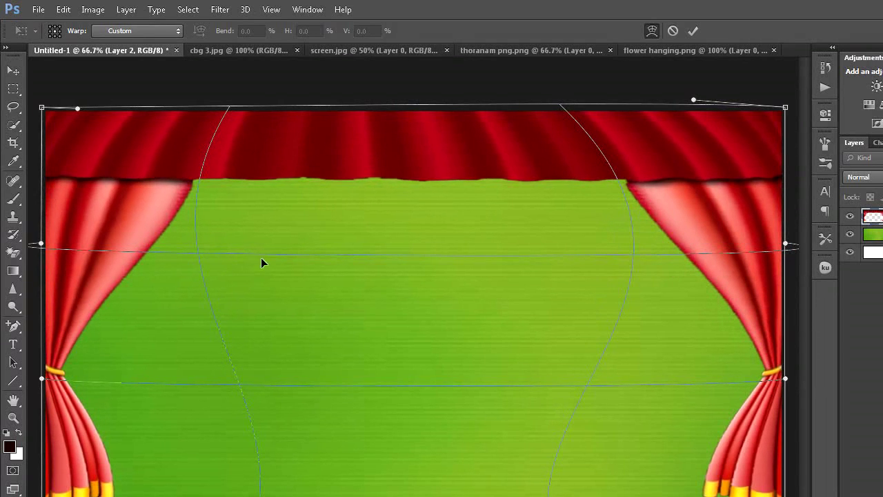
left_click_drag(198, 251, 190, 253)
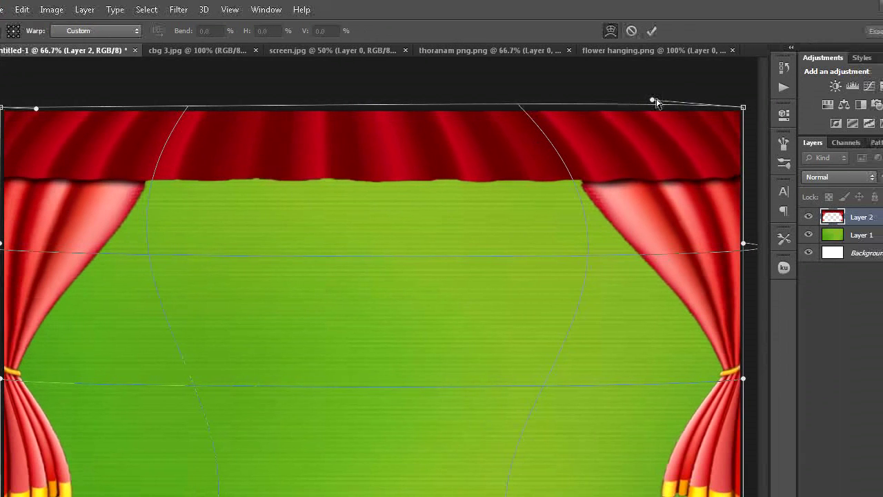
left_click_drag(695, 100, 715, 101)
left_click_drag(661, 101, 684, 96)
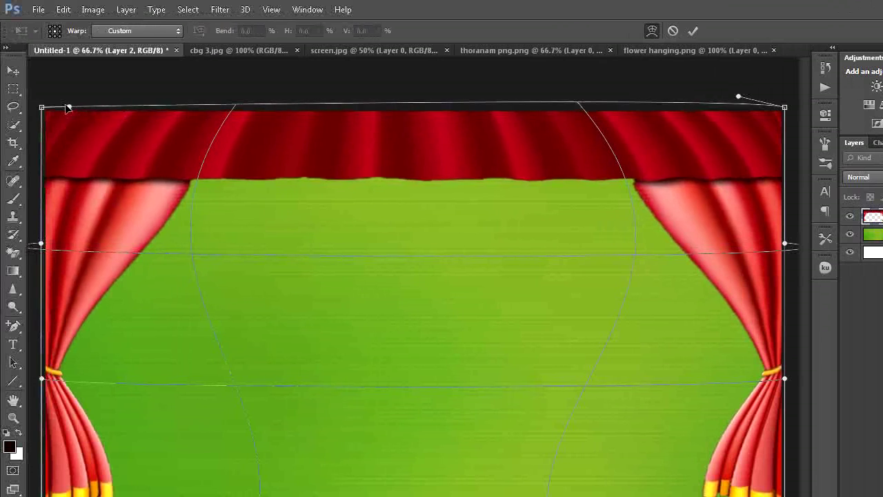
left_click(14, 90)
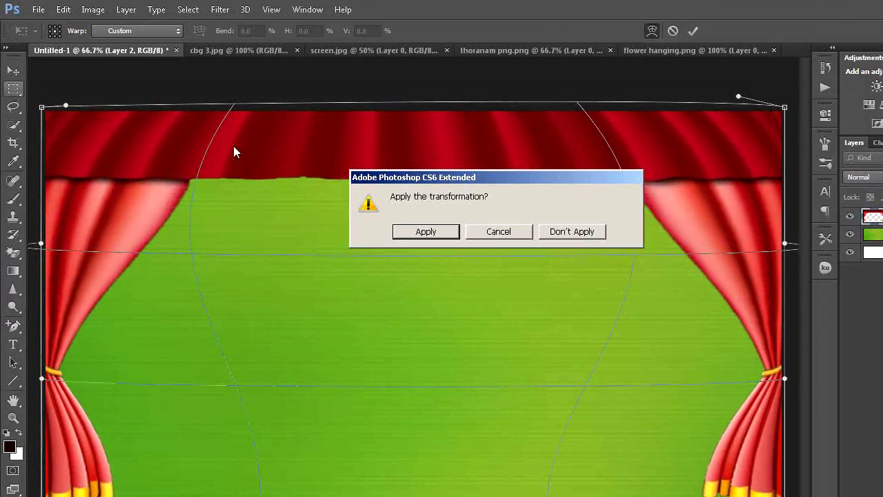
left_click(425, 232)
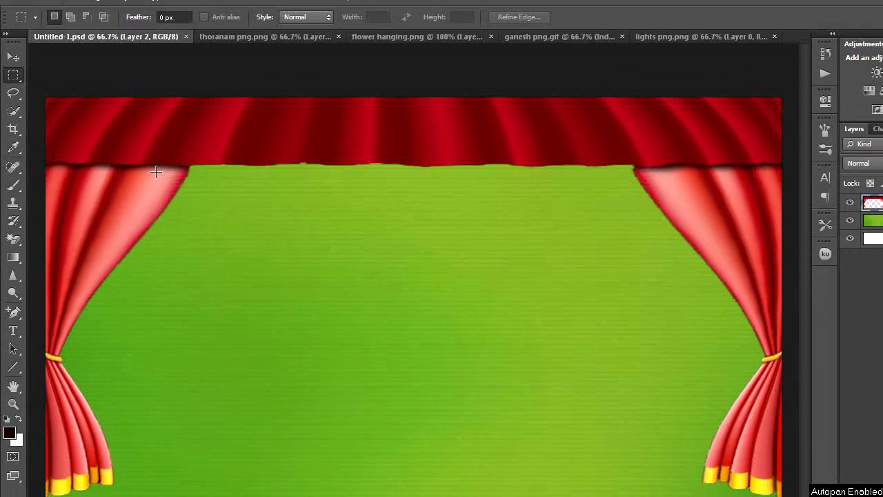
Copy the entire thoranam png.png image and paste it into Untitled-1 as a new layer.
left_click(257, 36)
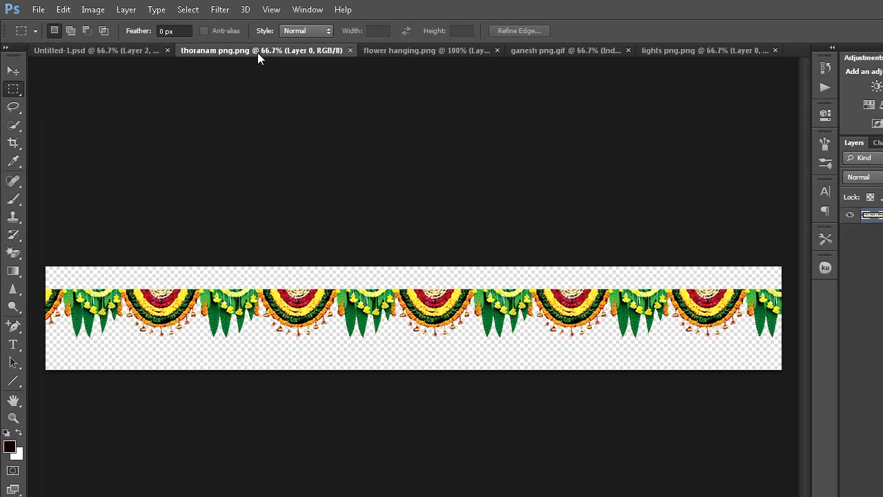
left_click(188, 9)
left_click(189, 24)
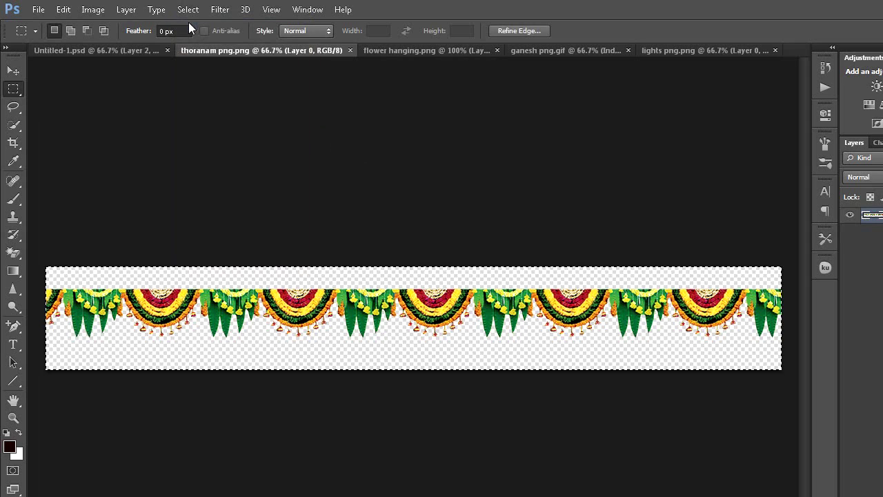
left_click(64, 10)
left_click(89, 95)
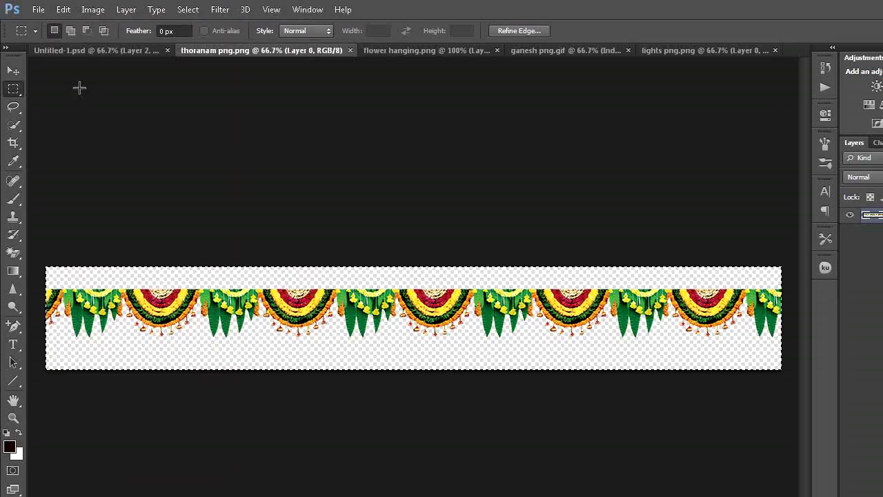
left_click(87, 49)
left_click(63, 9)
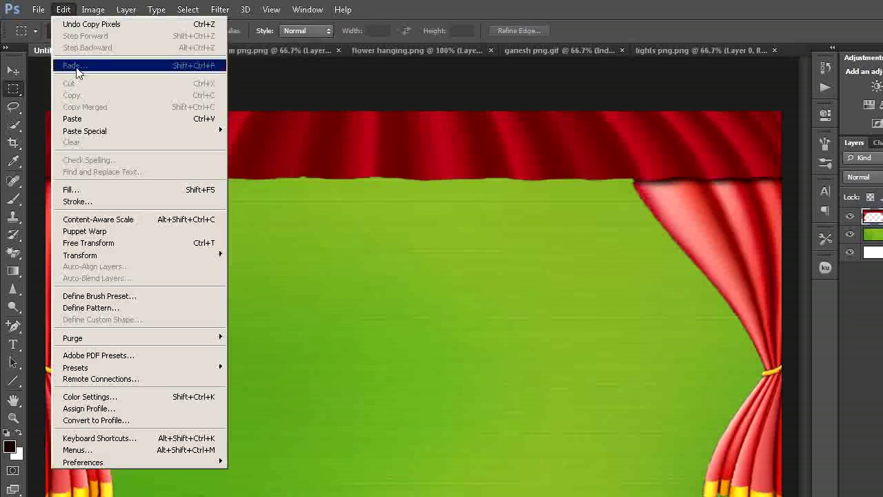
left_click(73, 119)
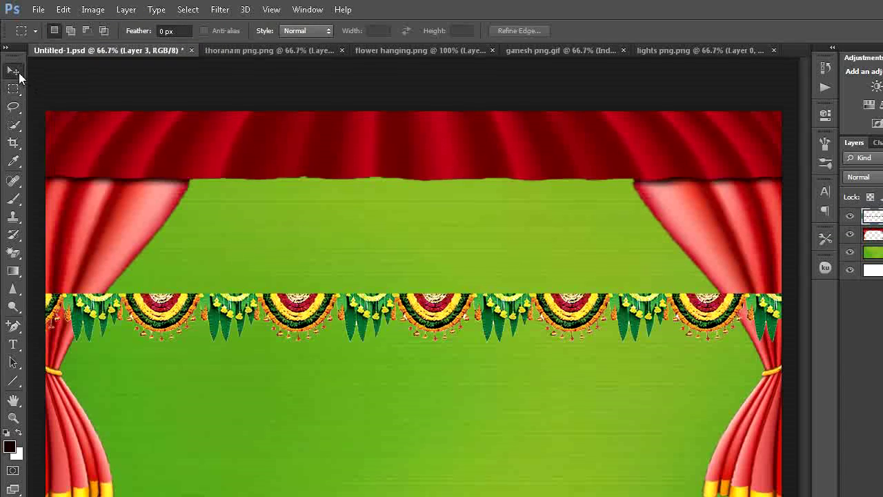
Move the thoranam garland to the canvas's upper edge, widen it to 101.25% about its centre, and apply the transformation.
left_click(16, 74)
left_click_drag(417, 339, 422, 142)
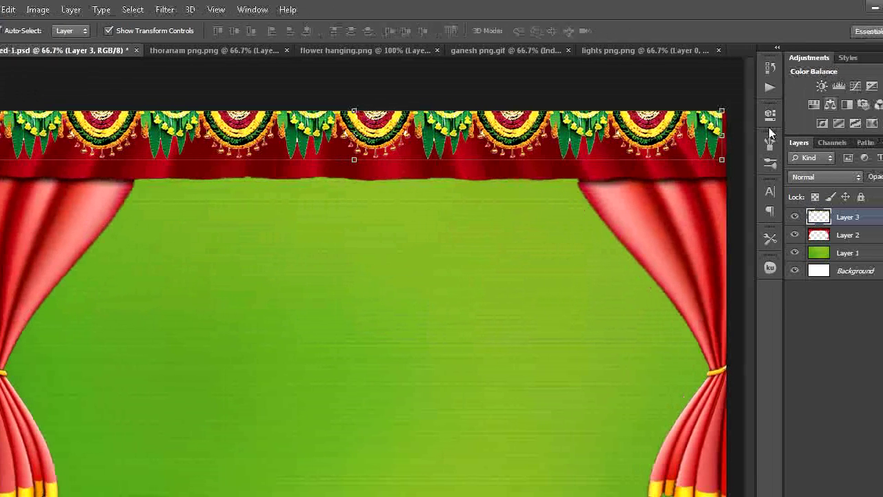
left_click_drag(722, 136, 728, 135)
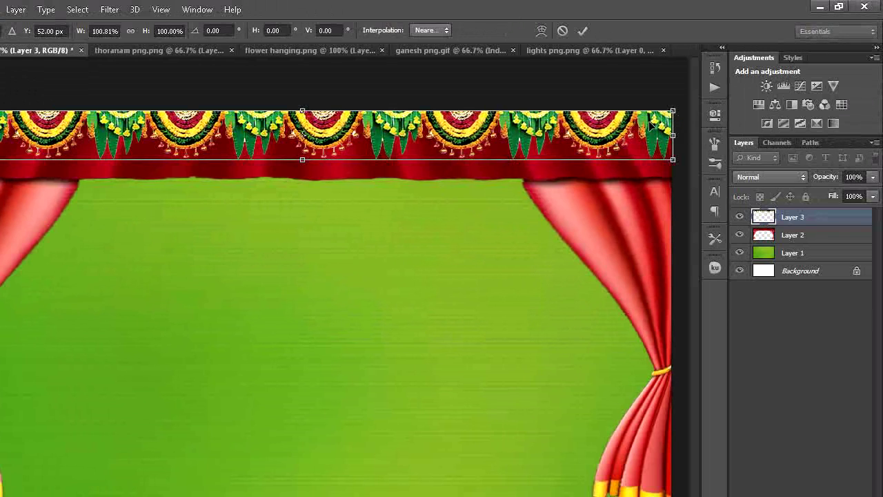
left_click_drag(673, 135, 676, 135)
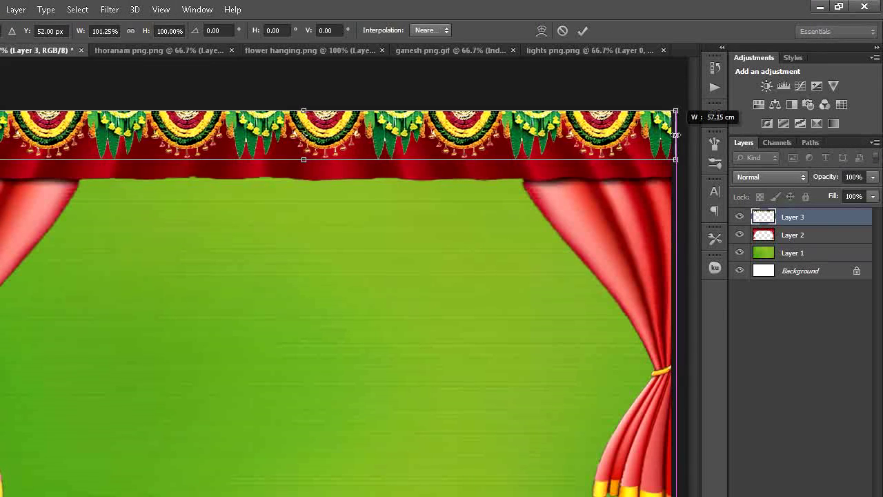
left_click(15, 90)
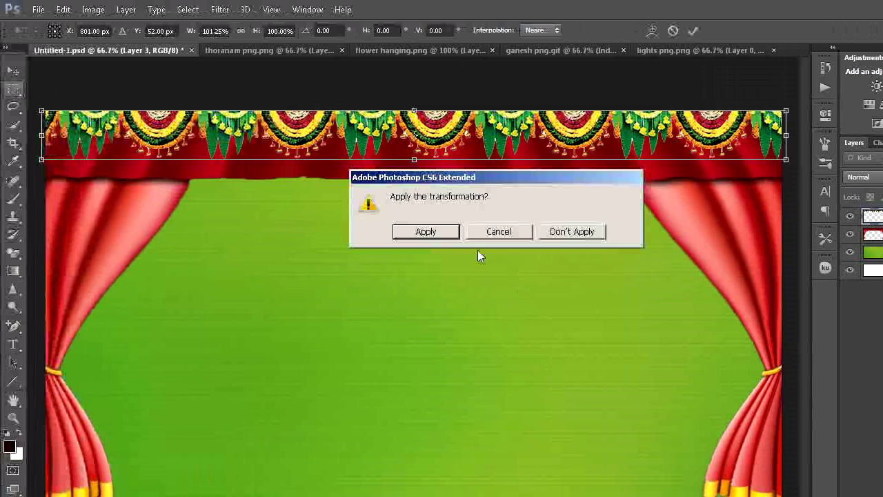
left_click(442, 233)
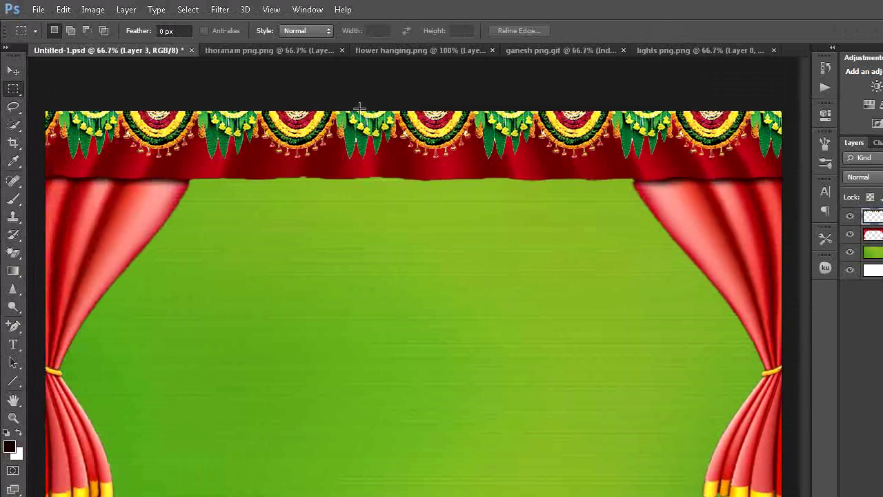
Copy the entire flower hanging.png image and paste it into Untitled-1 as a new layer.
left_click(405, 52)
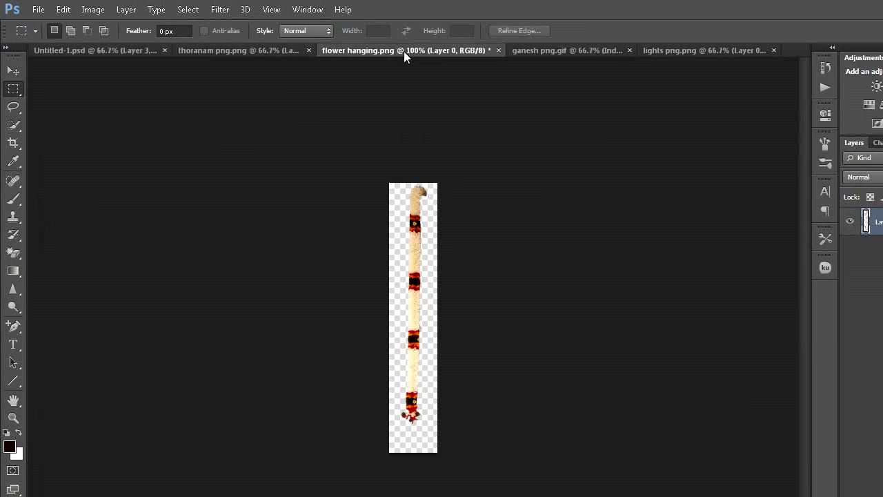
left_click(193, 11)
left_click(190, 21)
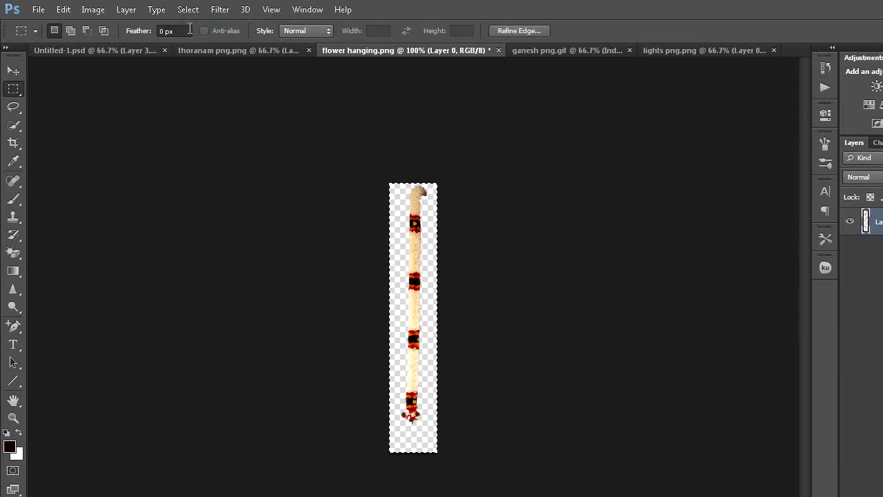
left_click(62, 10)
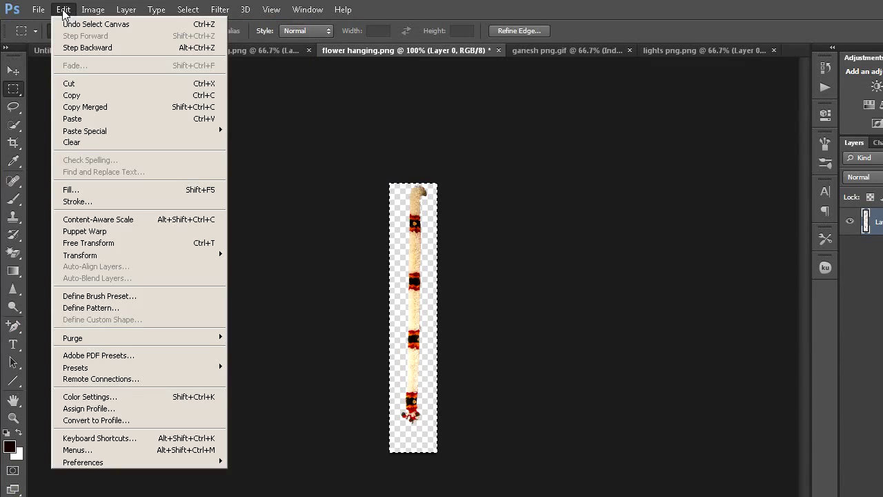
left_click(72, 95)
left_click(85, 50)
left_click(63, 9)
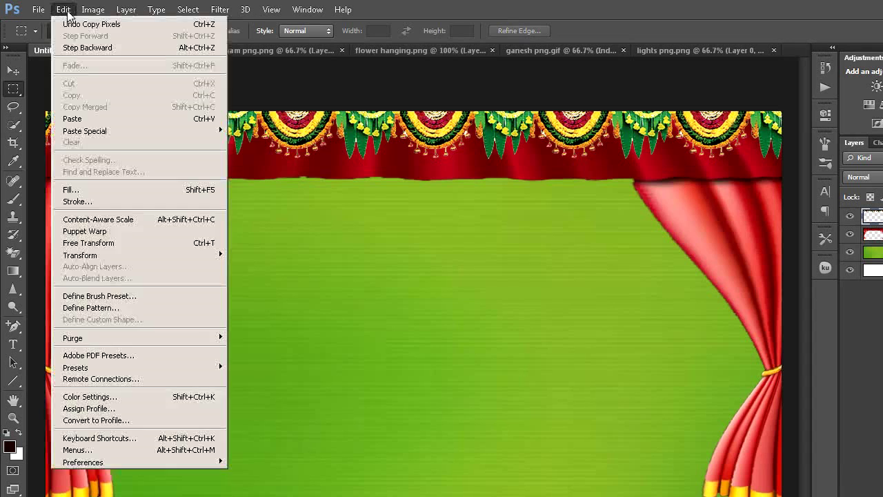
left_click(74, 118)
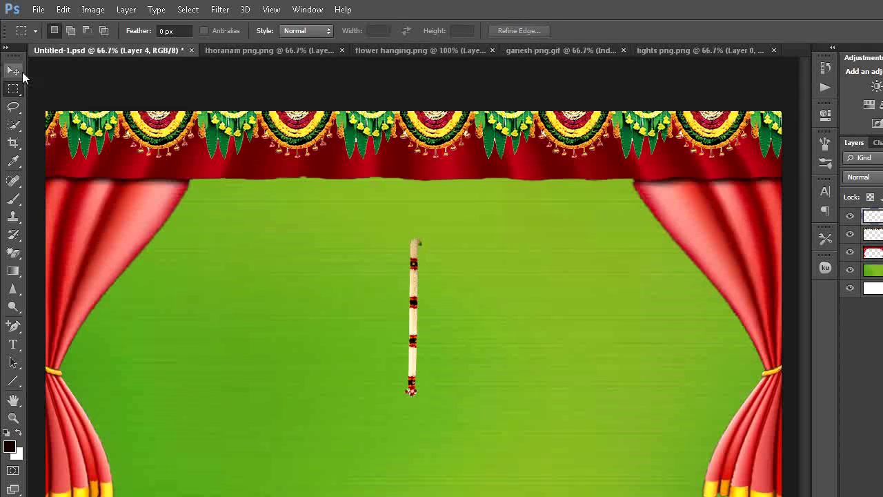
Move the flower string onto the left curtain so it hangs from the garland near the canvas's left edge.
left_click(13, 71)
left_click_drag(414, 348, 64, 238)
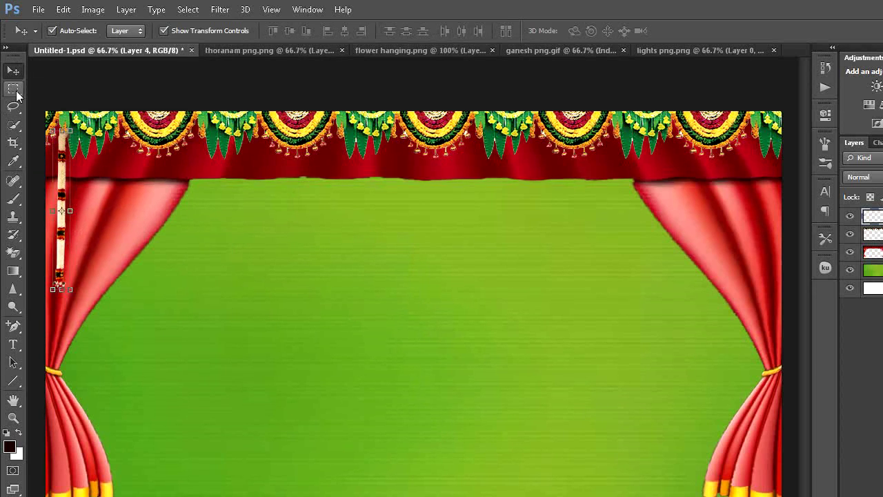
left_click(13, 89)
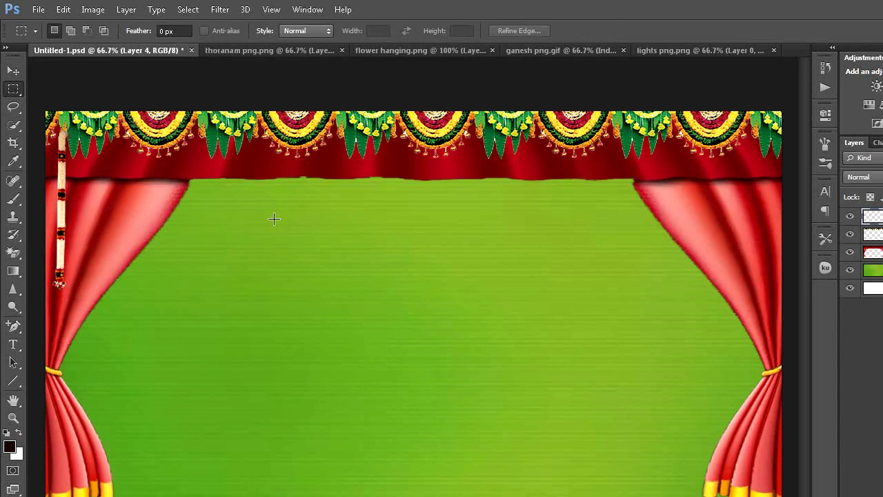
Duplicate the flower string, place the copy just right of the original, shorten it to about 72% height, and apply.
key("ctrl+j")
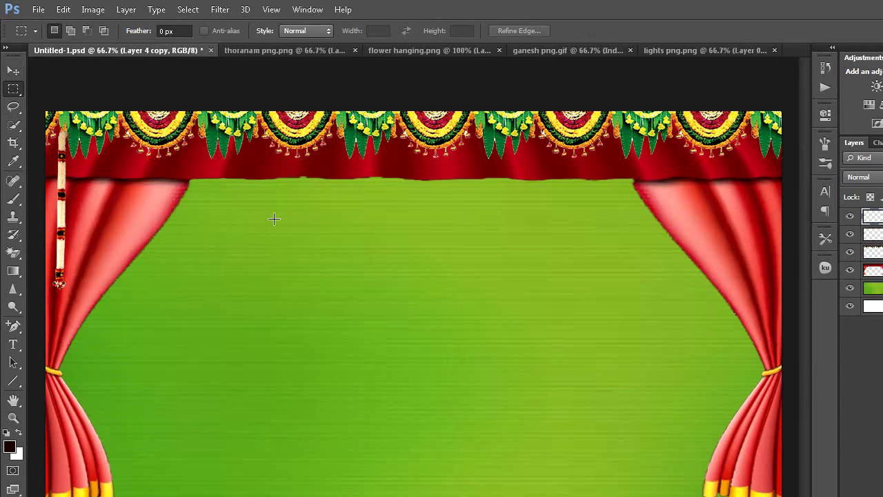
left_click(18, 71)
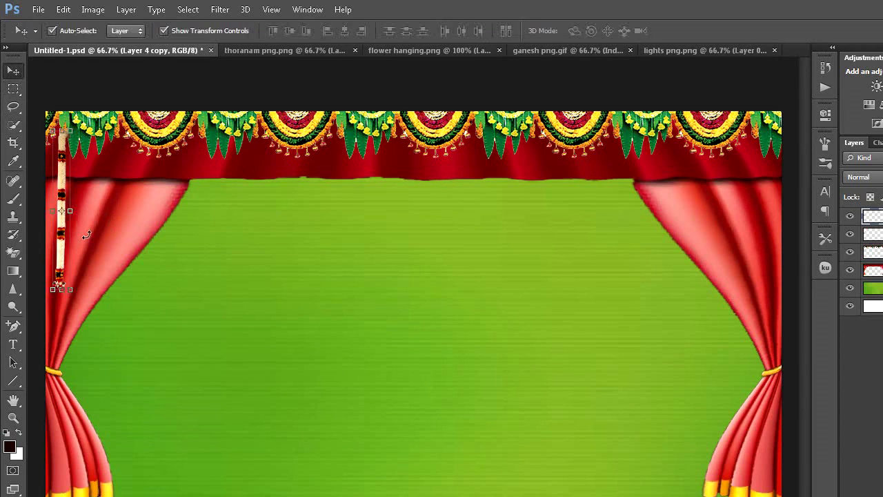
left_click_drag(62, 234, 76, 236)
left_click_drag(78, 286, 76, 243)
left_click(13, 89)
left_click(418, 234)
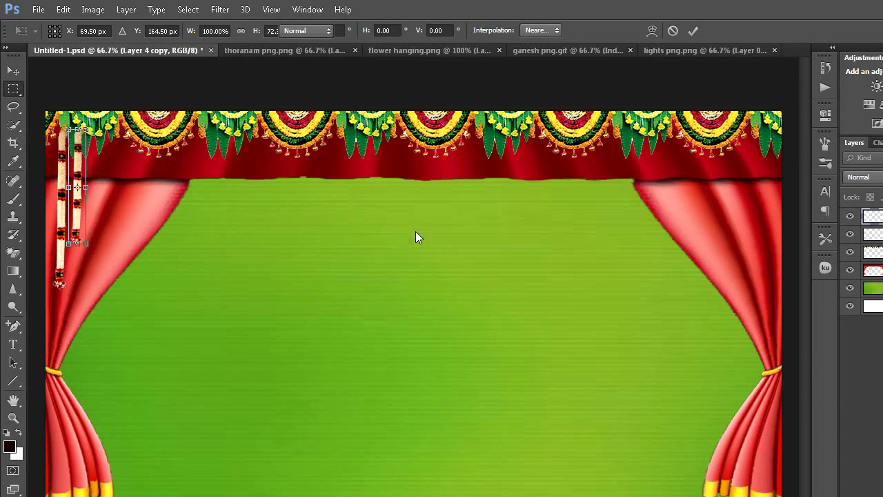
Duplicate the shortened flower string, place the copy just to its right, reduce its height to 66.14%, and apply.
key("ctrl+j")
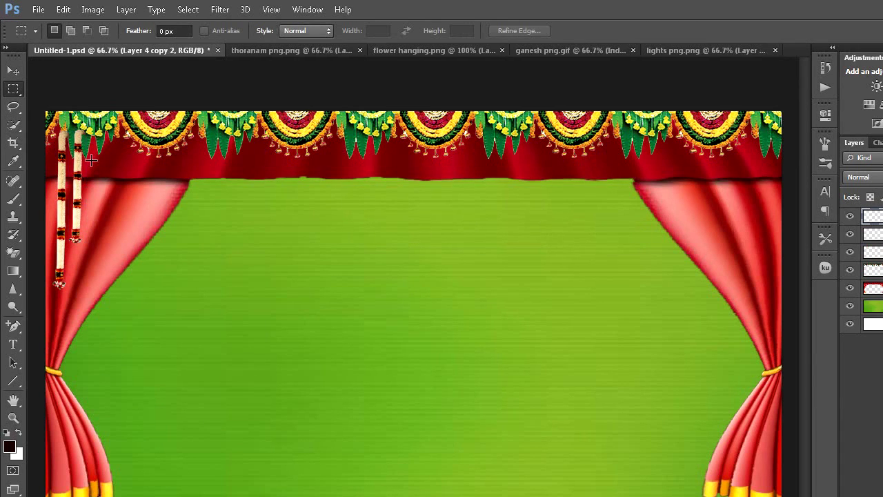
left_click(18, 72)
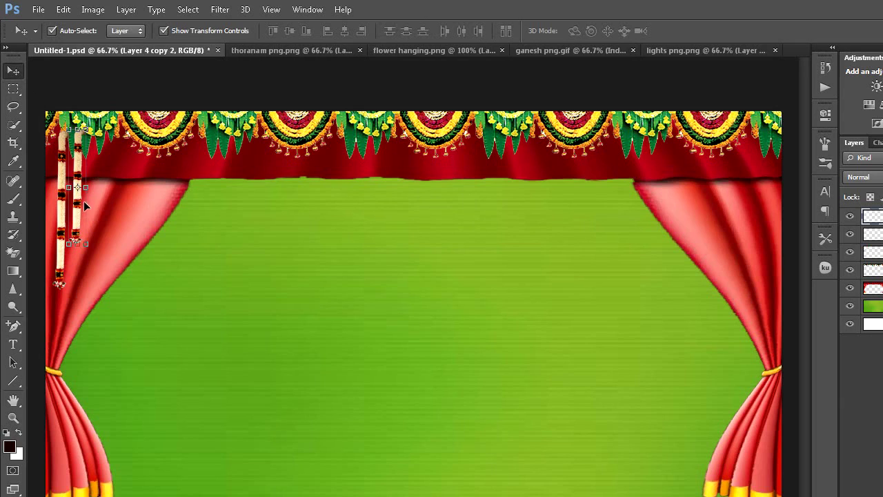
left_click_drag(76, 201, 94, 202)
left_click_drag(92, 243, 92, 203)
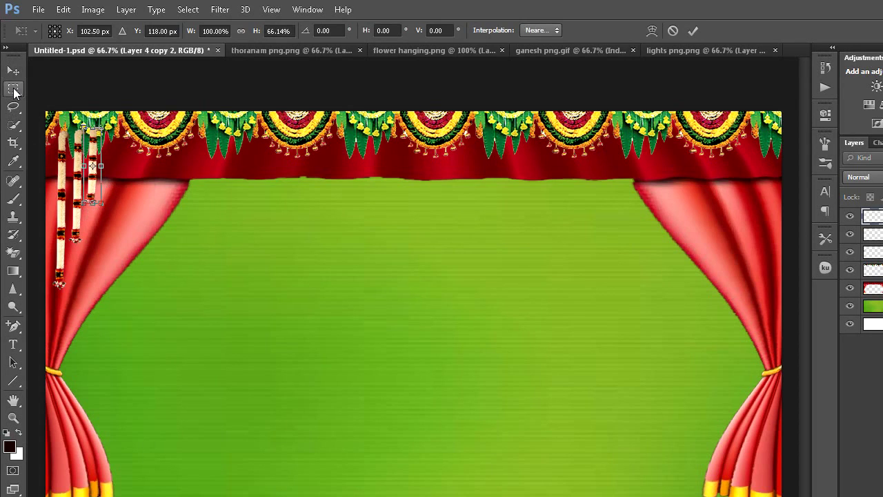
left_click(17, 89)
left_click(449, 232)
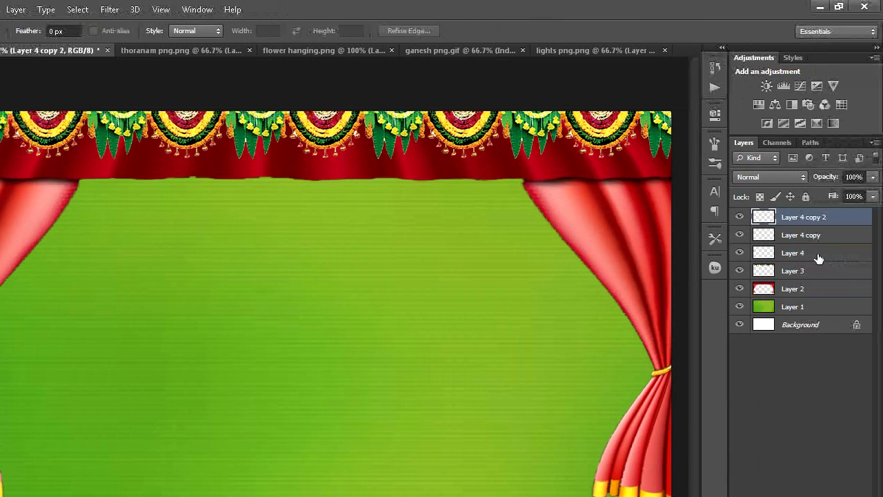
Merge the three flower string layers, Layer 4 through Layer 4 copy 2, into one layer.
left_click(819, 258, "shift")
right_click(819, 258)
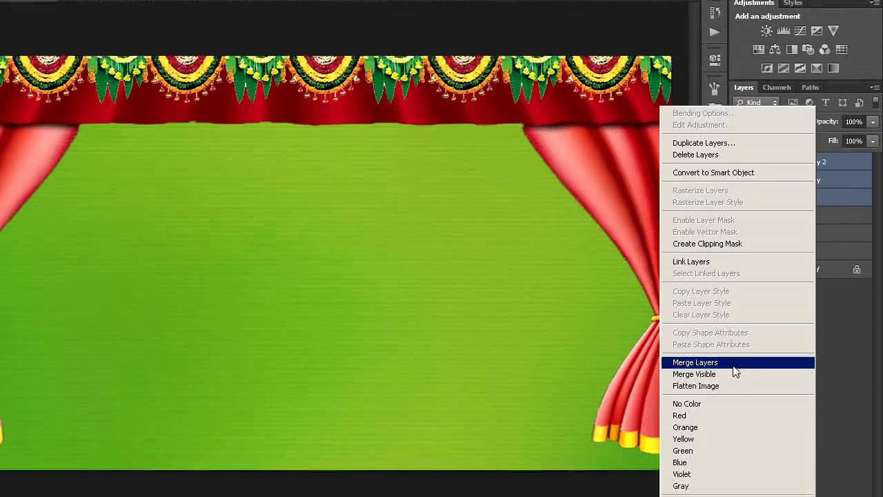
left_click(733, 364)
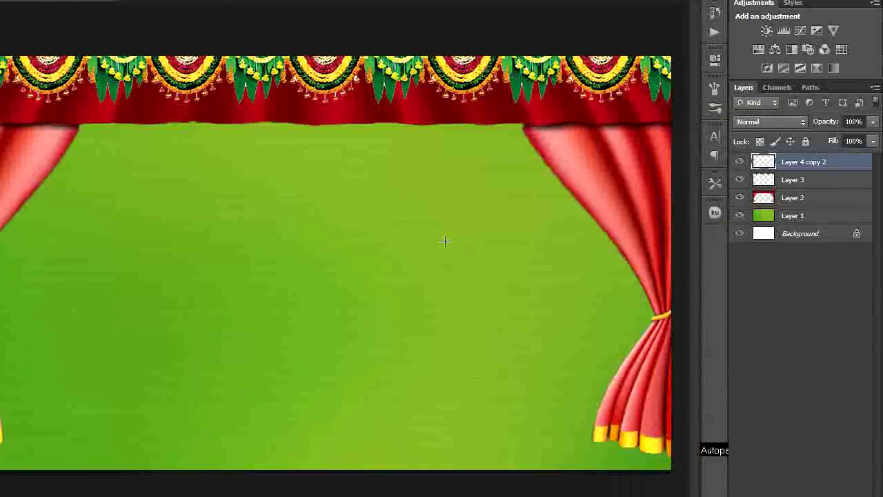
Duplicate the merged flower strings, move the copy onto the right curtain, widen it to 106.54%, and apply the transformation.
key("ctrl+j")
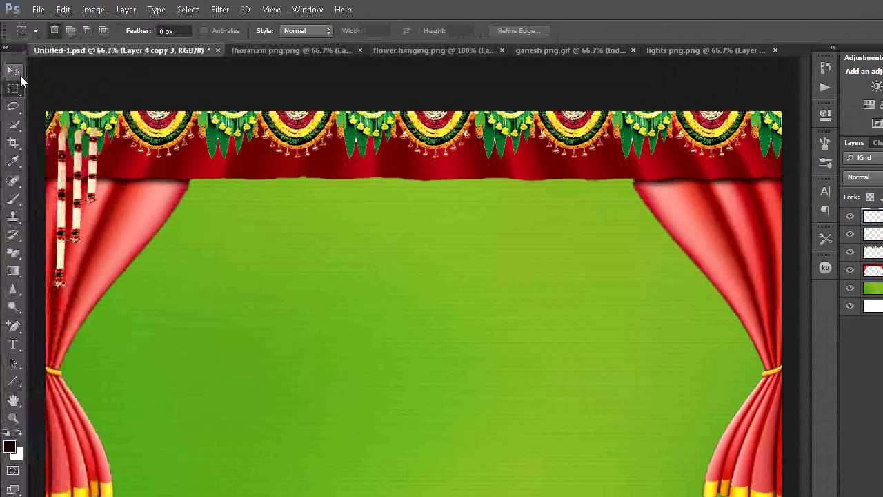
left_click(13, 71)
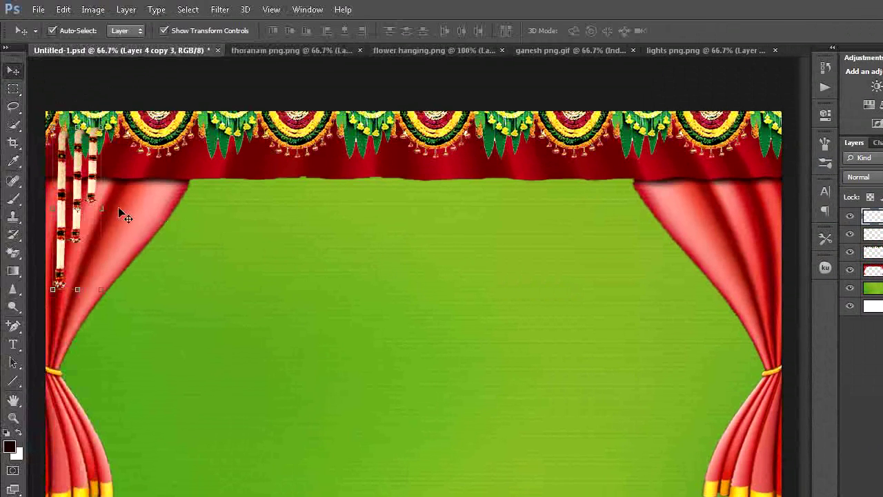
left_click_drag(102, 207, 748, 191)
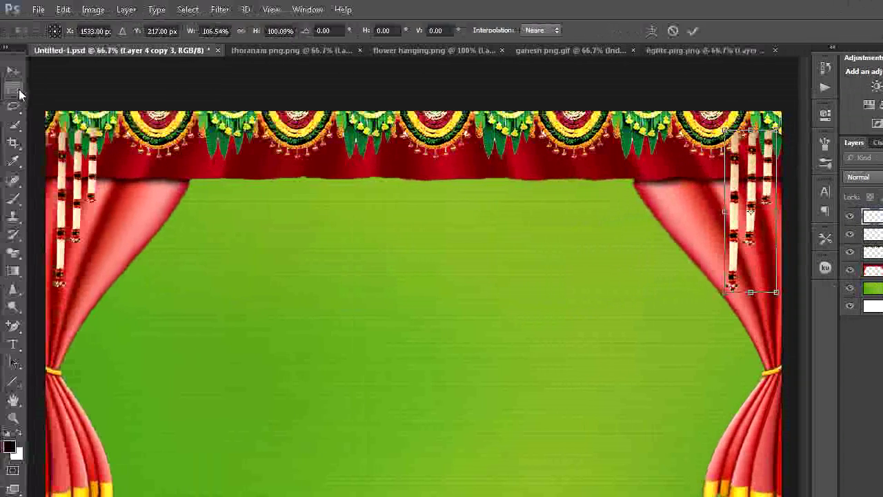
left_click(15, 90)
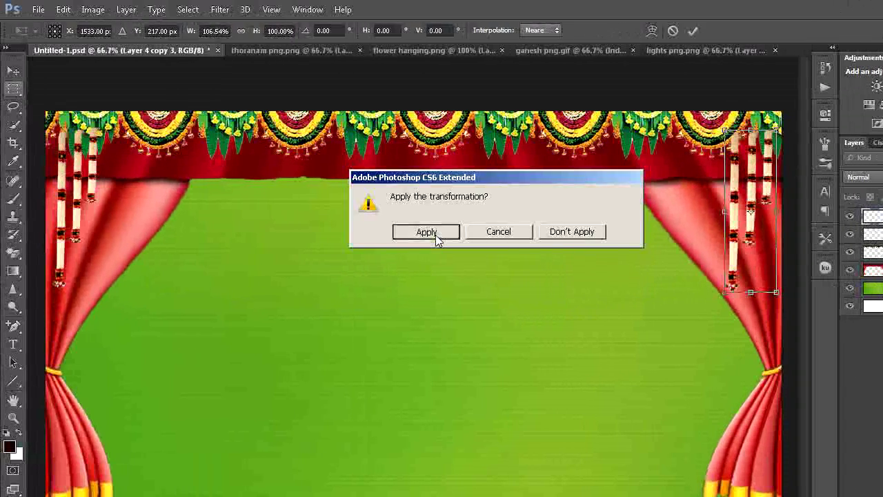
left_click(435, 233)
Flip the right-hand flower strings horizontally to mirror the left set, and nudge them slightly on the right curtain.
left_click(63, 10)
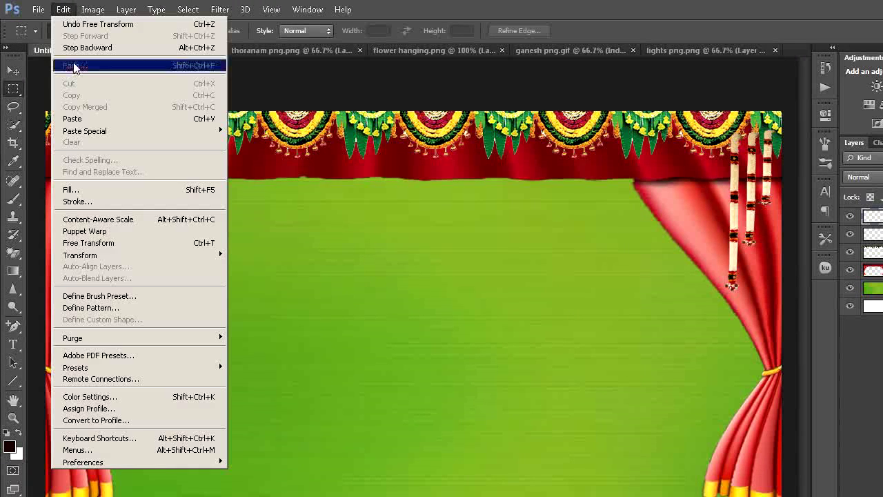
mouse_move(115, 259)
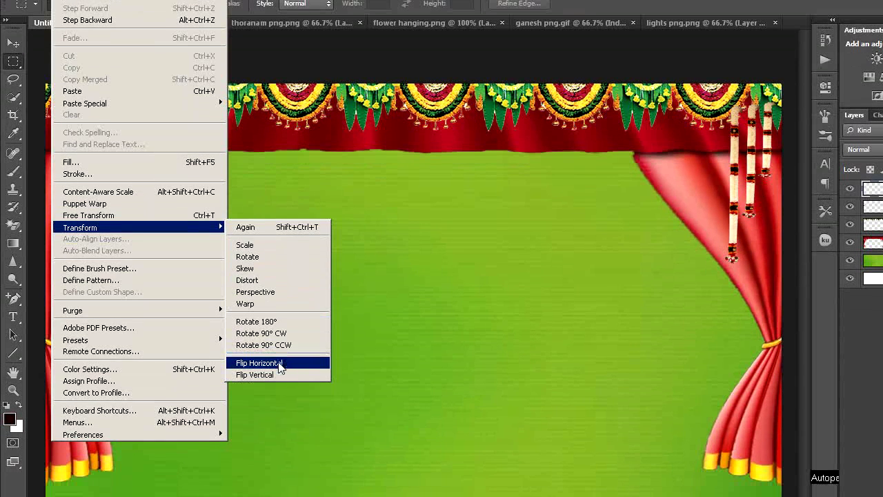
left_click(279, 364)
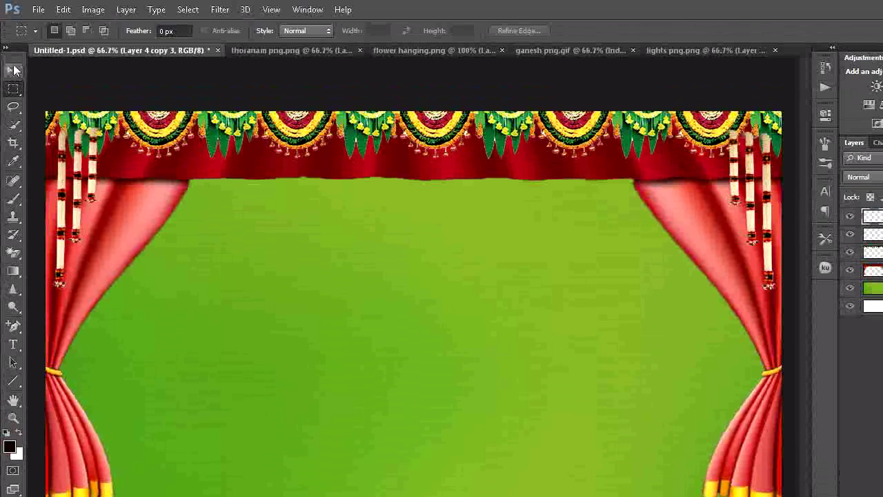
left_click(13, 71)
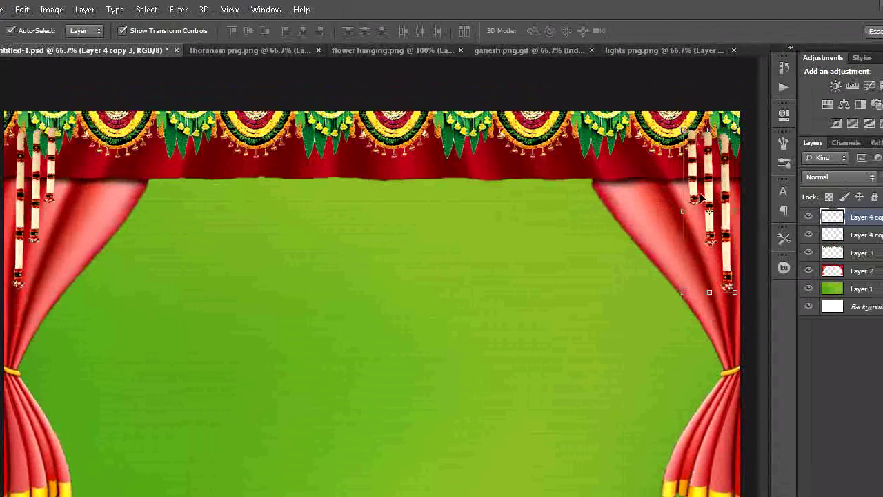
left_click_drag(651, 197, 652, 198)
left_click(13, 89)
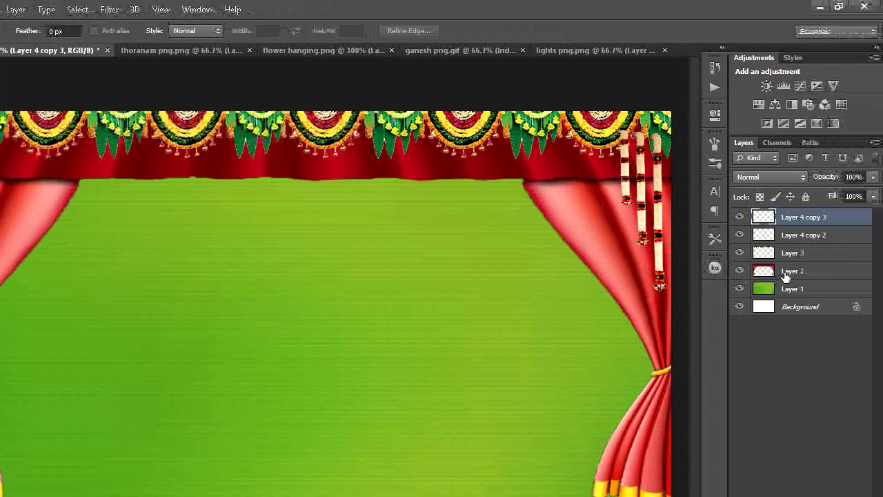
Make Layer 1 active in Untitled-1.psd and copy the entire light string image from lights png.png.
left_click(800, 271)
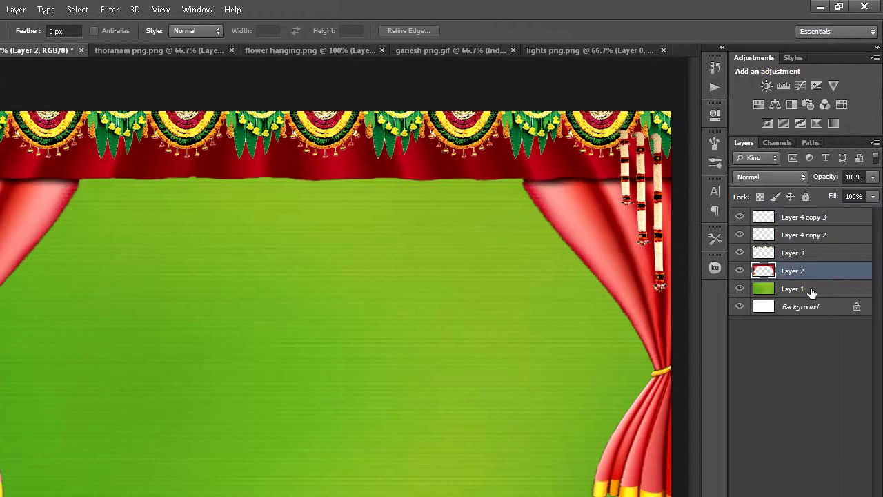
left_click(811, 293)
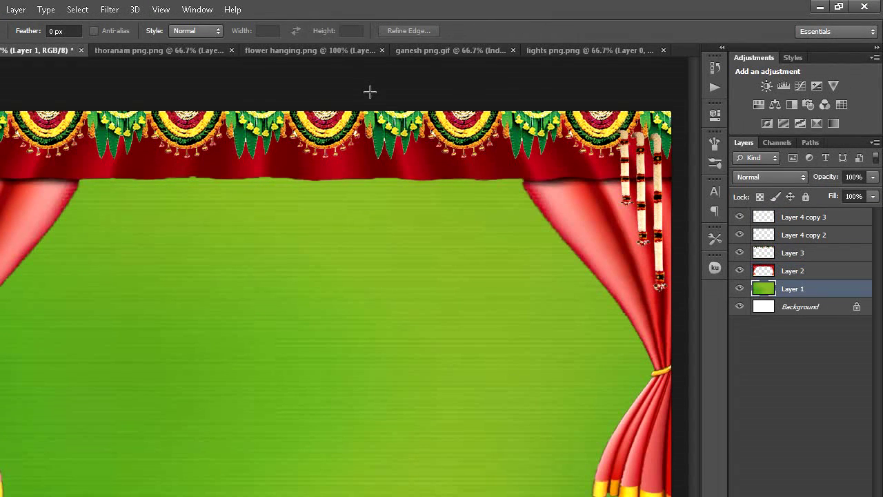
left_click(592, 50)
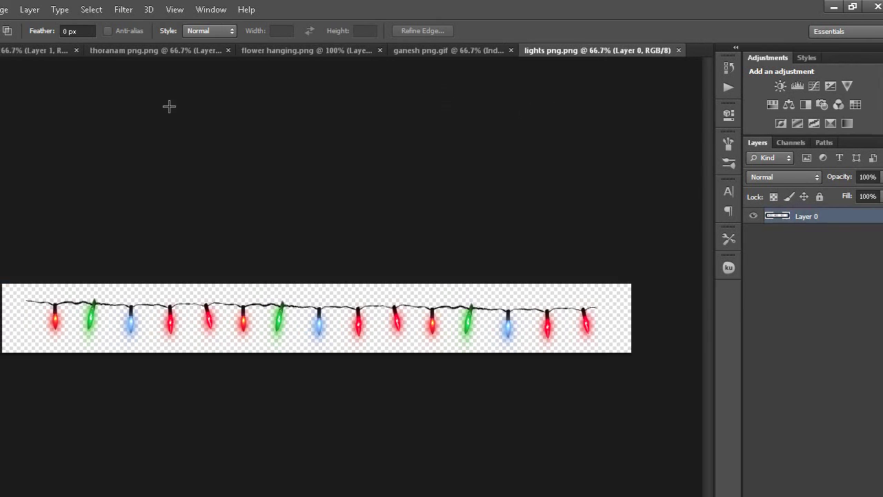
left_click(91, 9)
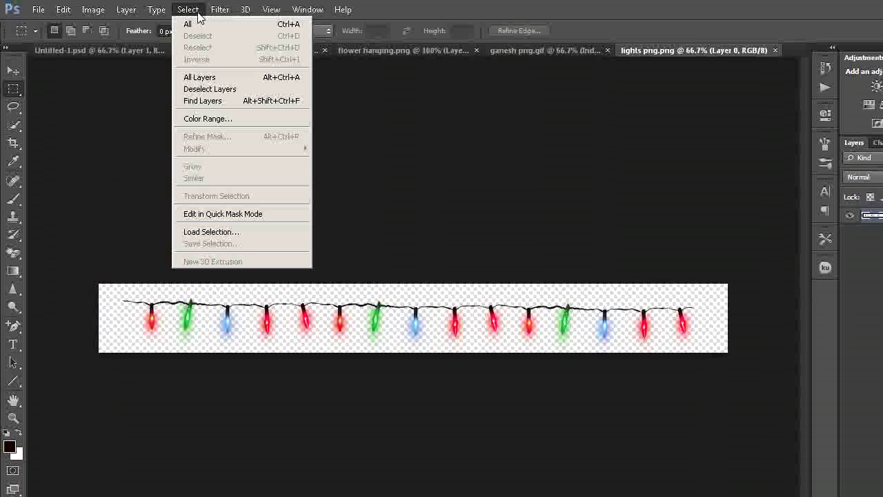
left_click(188, 25)
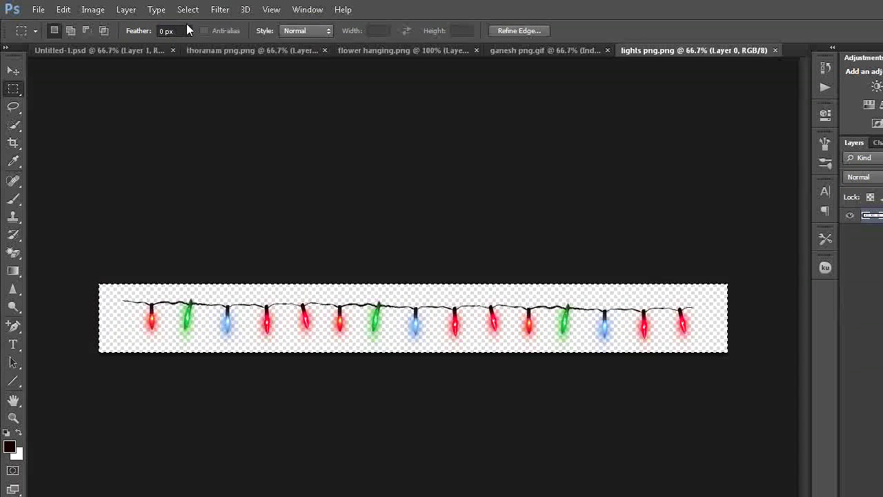
left_click(64, 9)
left_click(72, 95)
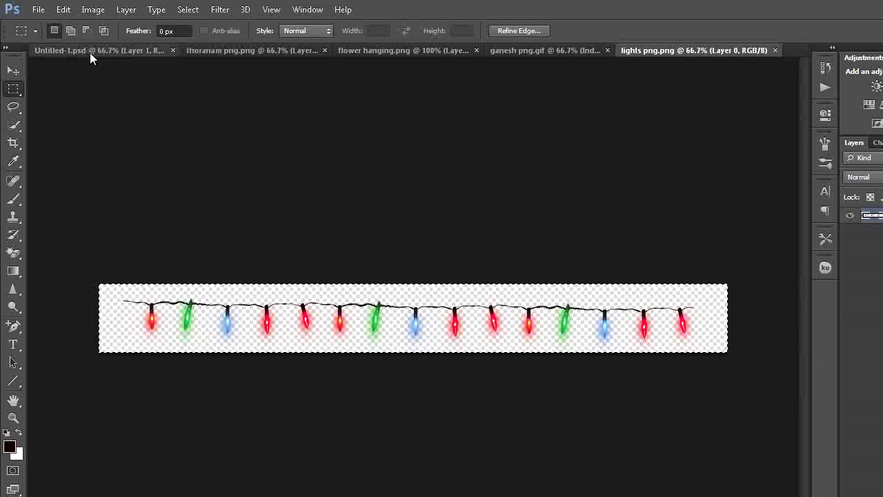
Paste the light string into Untitled-1.psd above Layer 1 and move it up to the lower edge of the red valance.
left_click(90, 51)
left_click(63, 9)
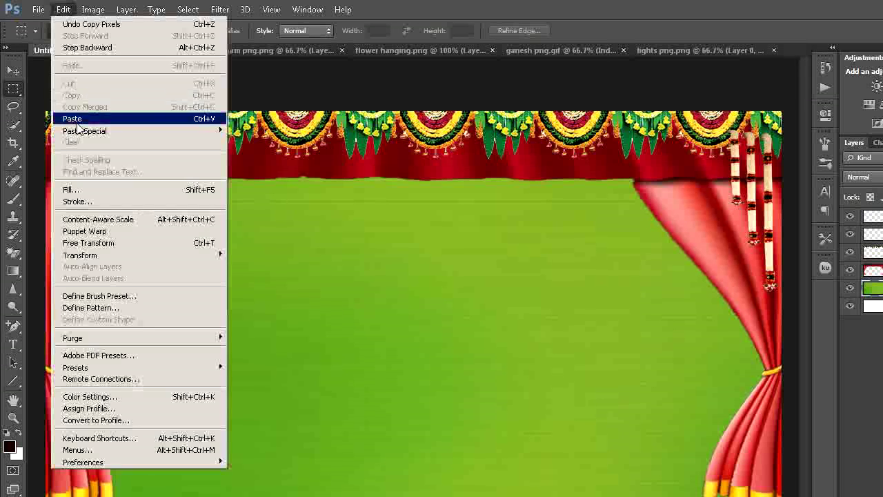
left_click(72, 119)
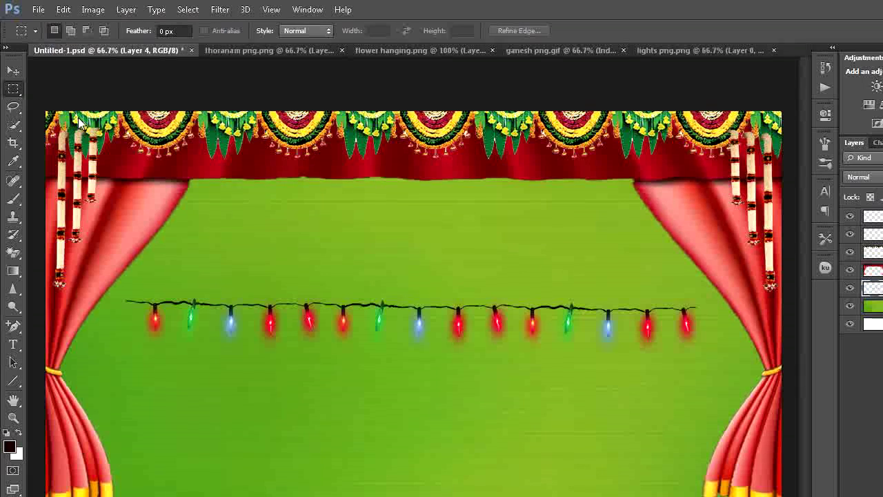
left_click(14, 71)
left_click_drag(419, 327, 427, 200)
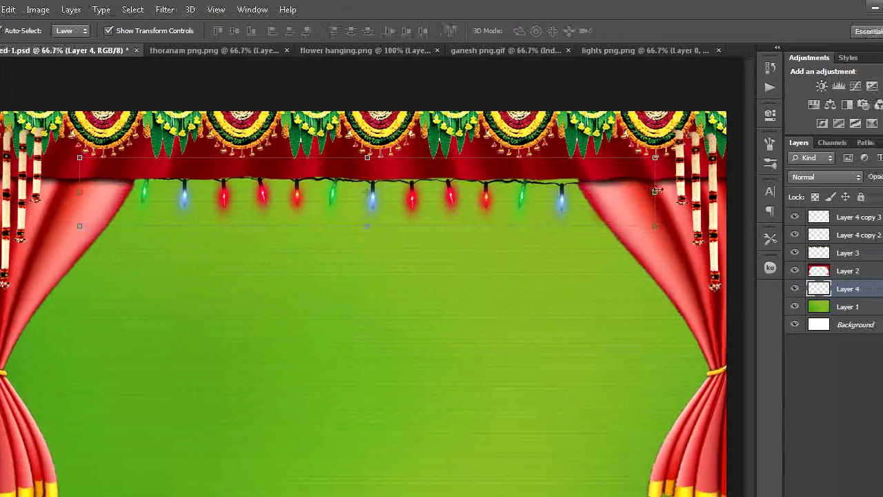
Scale the light string to 81.87% width and 104% height, fit it between the curtains with its wire behind the valance, and apply the transformation.
key("ctrl+t")
left_click_drag(652, 191, 592, 182)
left_click_drag(79, 193, 114, 193)
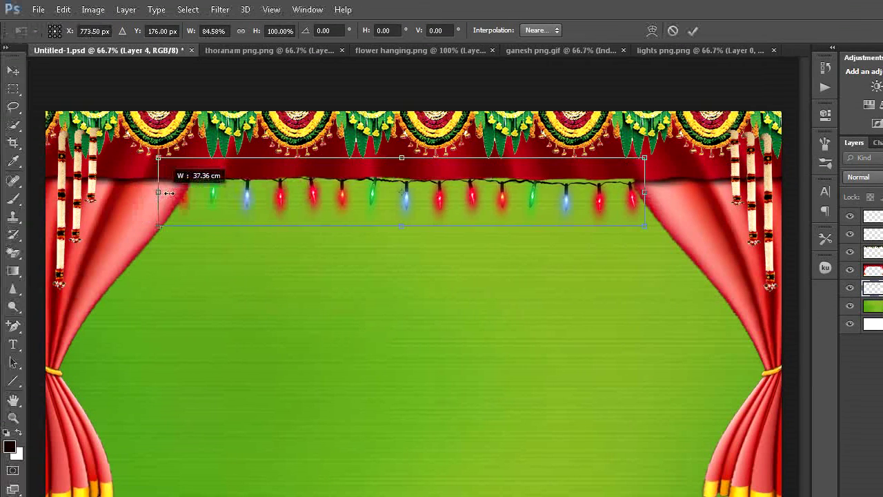
mouse_move(169, 194)
left_mouse_down()
mouse_move(199, 192)
mouse_move(171, 192)
left_mouse_up()
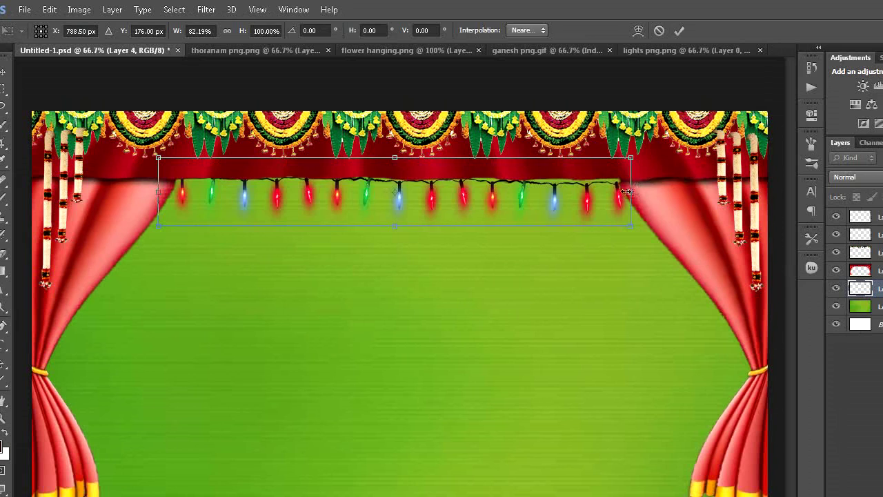
left_click_drag(627, 192, 624, 192)
left_click_drag(521, 197, 521, 193)
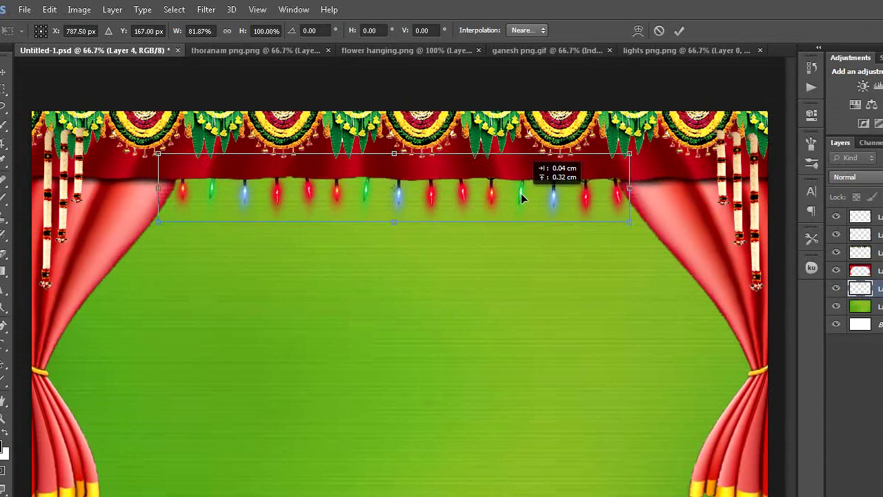
left_click_drag(630, 153, 633, 151)
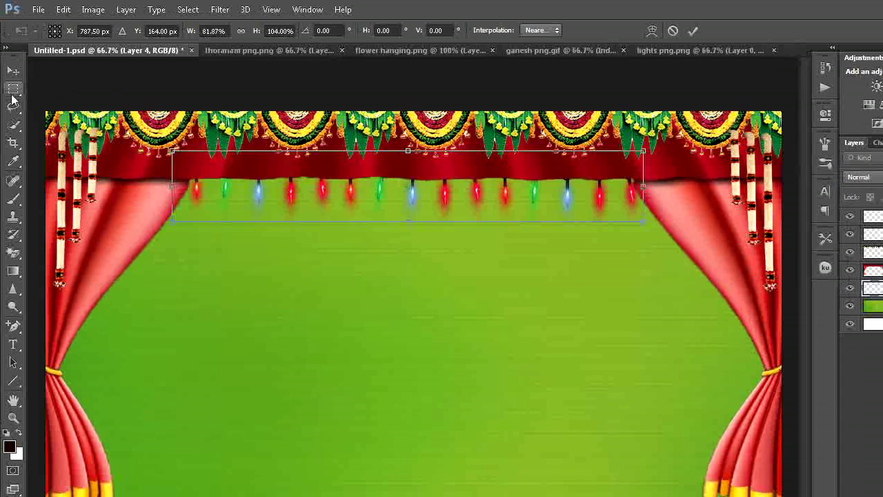
left_click(3, 91)
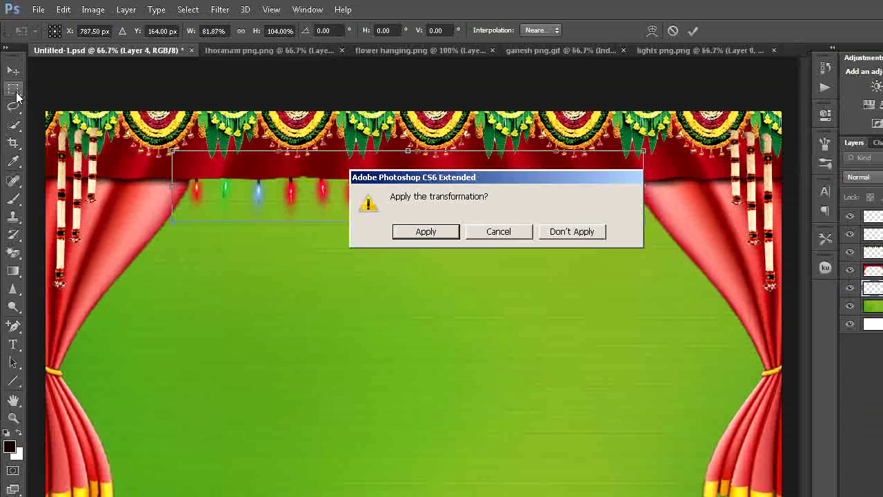
left_click(421, 232)
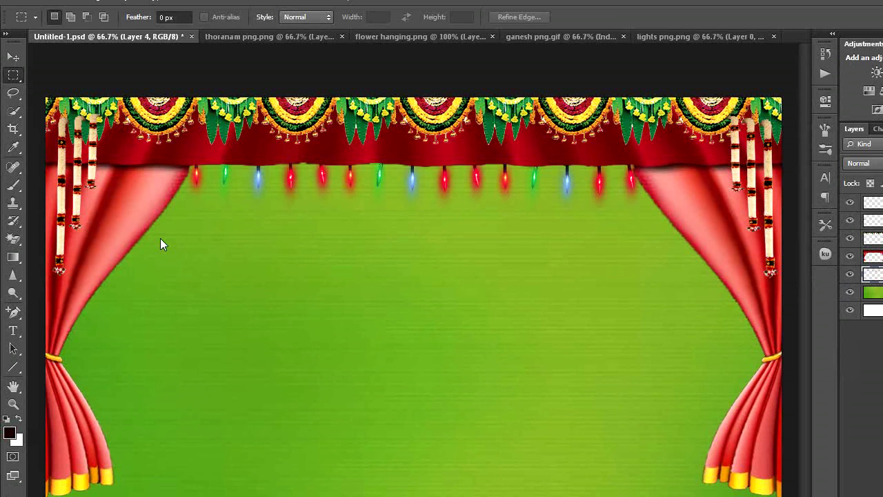
Duplicate the light string layer, hide the copy, and make the original Layer 4 active.
key("ctrl+j")
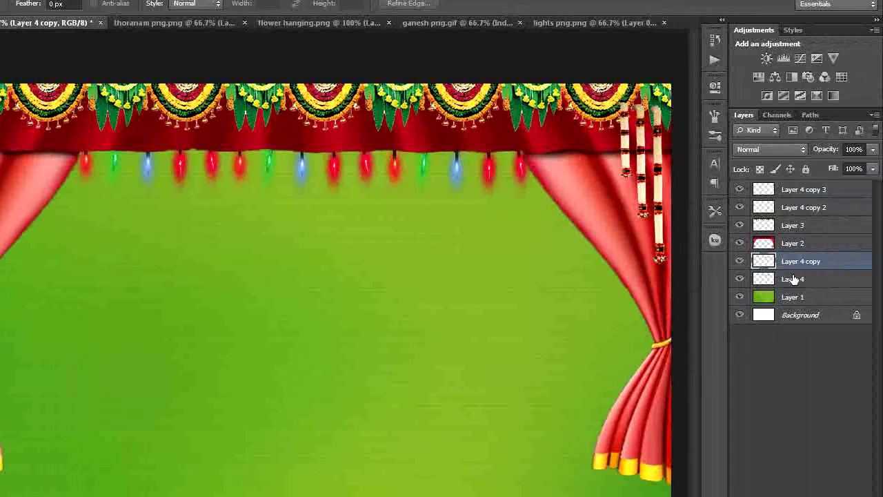
left_click(740, 262)
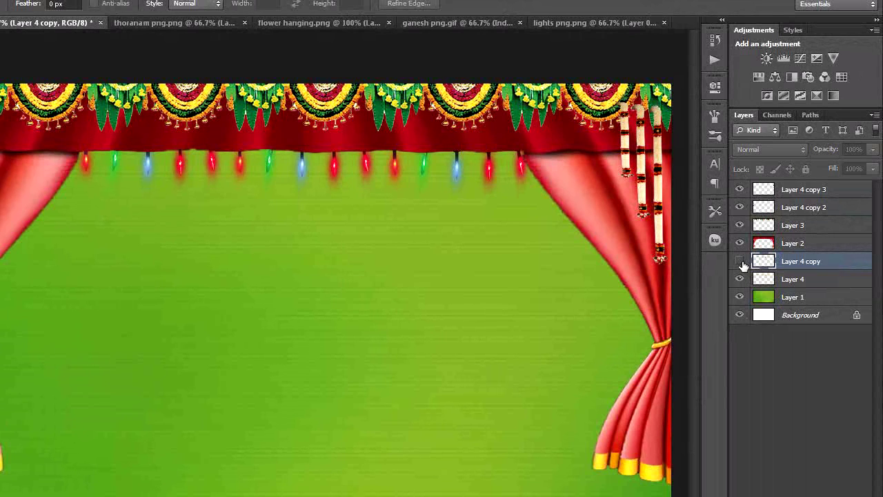
left_click(801, 280)
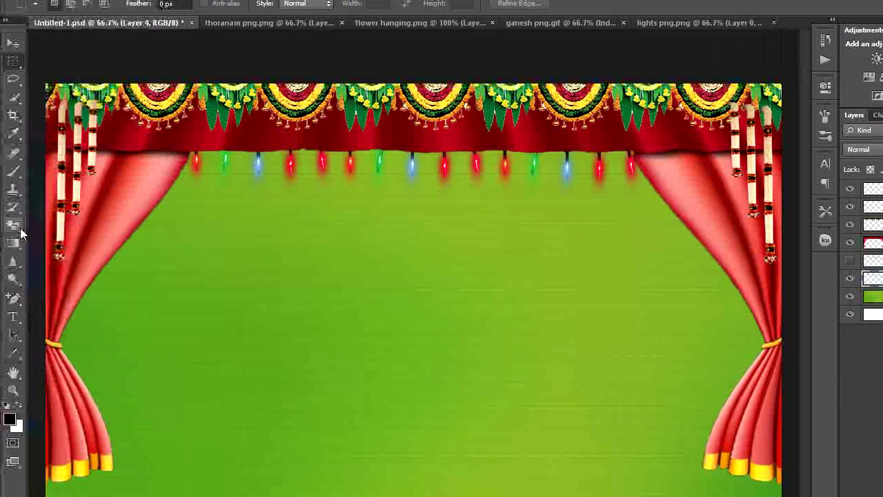
Erase every second bulb from the light string on Layer 4 with the Eraser tool, starting with the second bulb from the left.
right_click(20, 228)
left_click(60, 225)
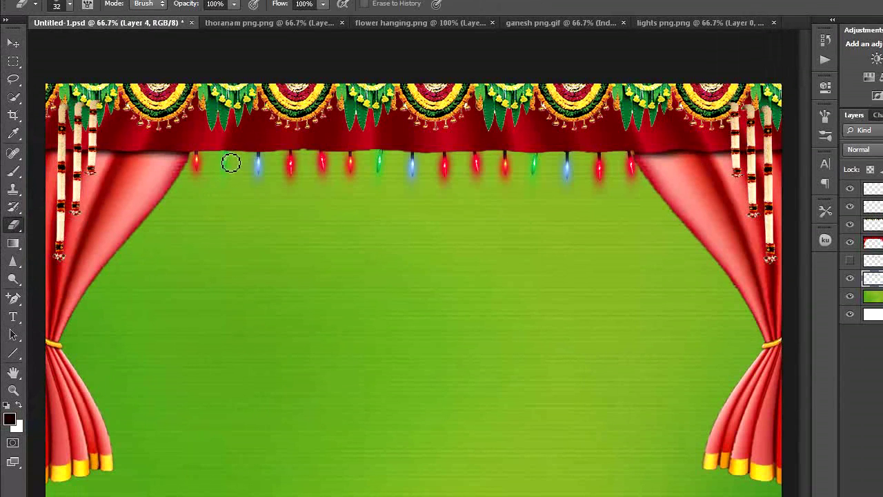
left_click_drag(235, 163, 233, 171)
mouse_move(289, 158)
left_mouse_down()
mouse_move(294, 169)
mouse_move(290, 161)
left_mouse_up()
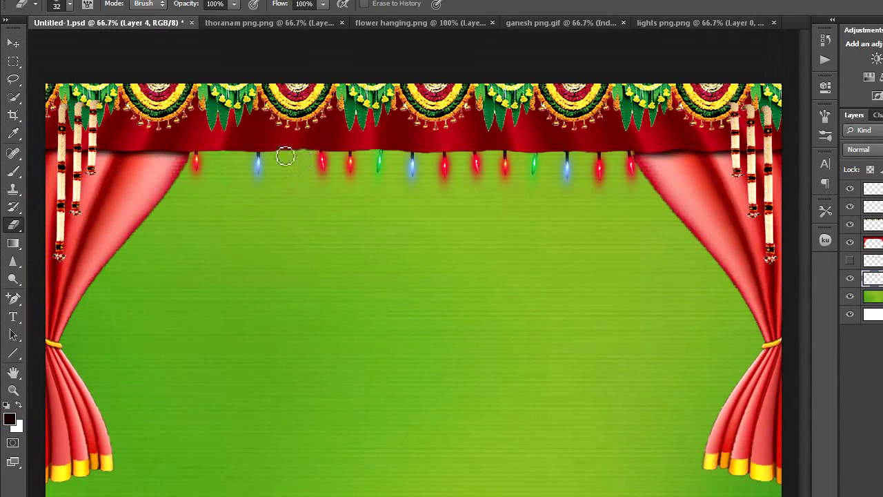
mouse_move(353, 157)
left_mouse_down()
mouse_move(358, 189)
mouse_move(344, 165)
mouse_move(344, 186)
mouse_move(352, 167)
left_mouse_up()
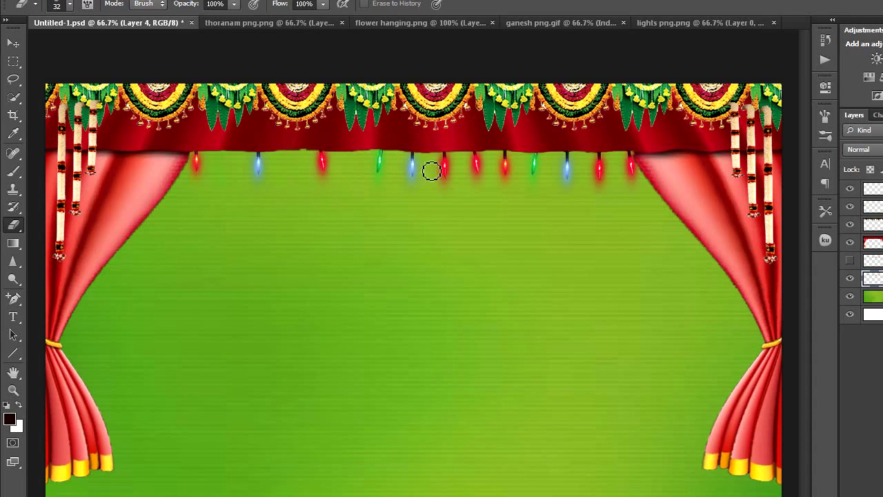
left_click_drag(415, 189, 420, 157)
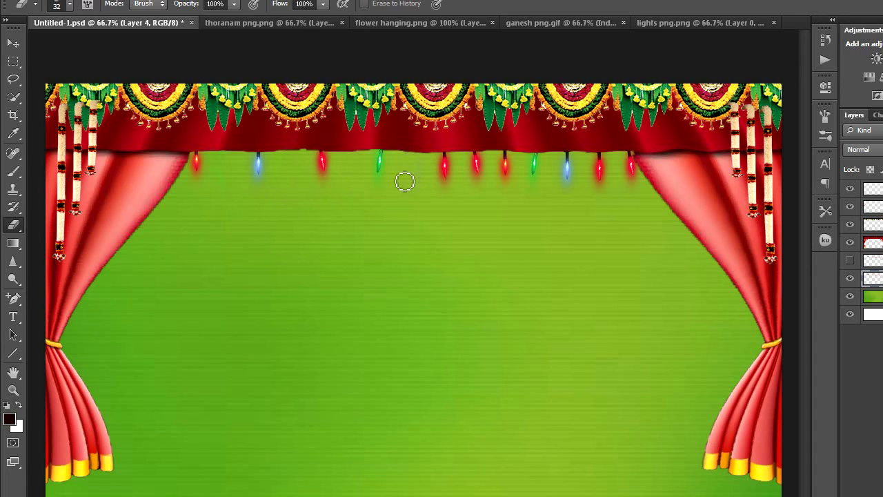
mouse_move(477, 167)
left_mouse_down()
mouse_move(487, 185)
mouse_move(478, 194)
mouse_move(474, 154)
mouse_move(487, 185)
mouse_move(471, 153)
left_mouse_up()
mouse_move(499, 183)
left_mouse_down()
mouse_move(535, 162)
mouse_move(537, 181)
mouse_move(541, 155)
mouse_move(536, 198)
left_mouse_up()
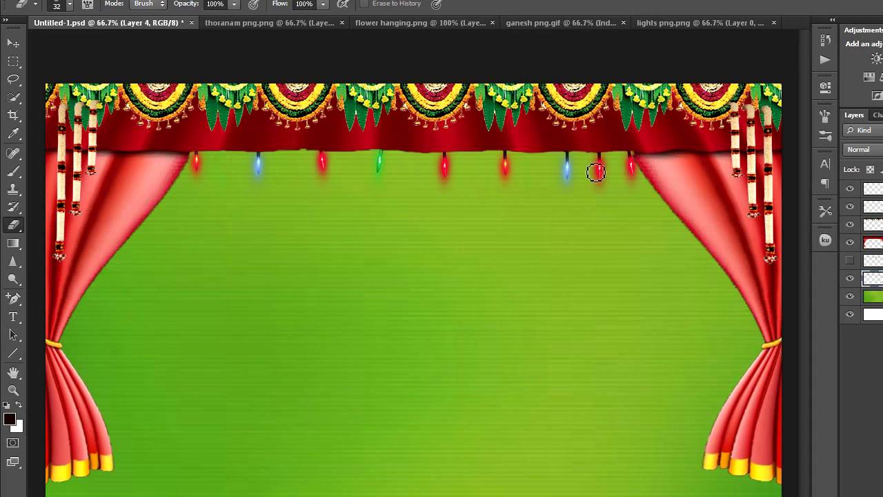
left_click_drag(599, 156, 598, 180)
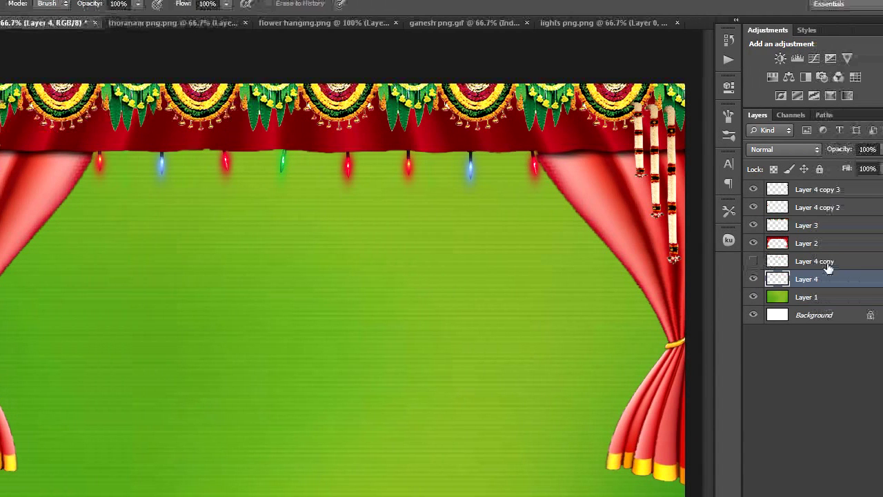
Make Layer 4 copy active and visible, and hide Layer 4.
left_click(817, 264)
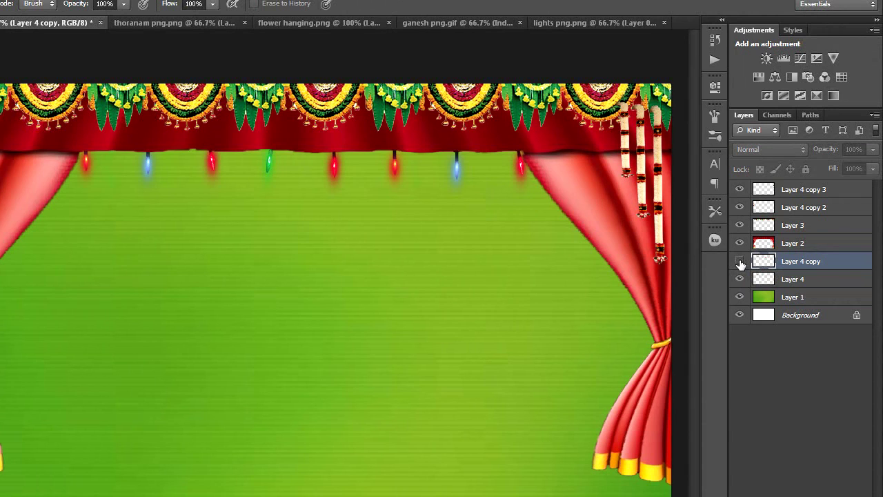
left_click(739, 261)
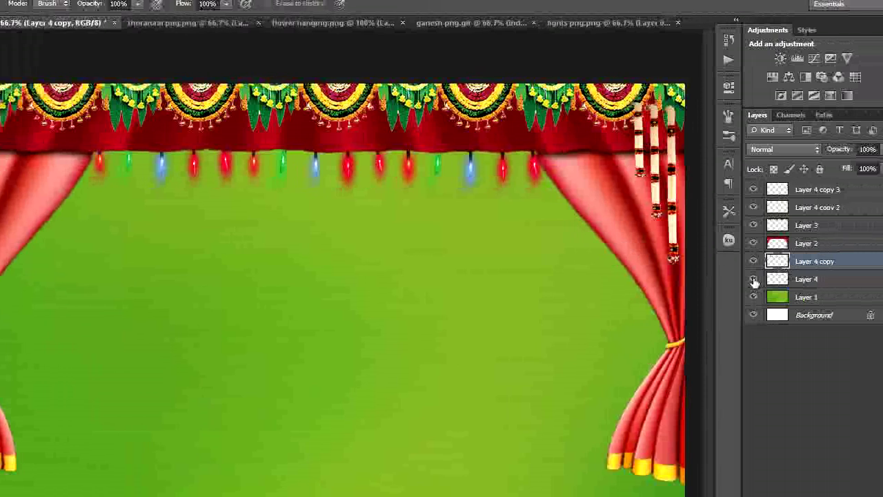
left_click(850, 280)
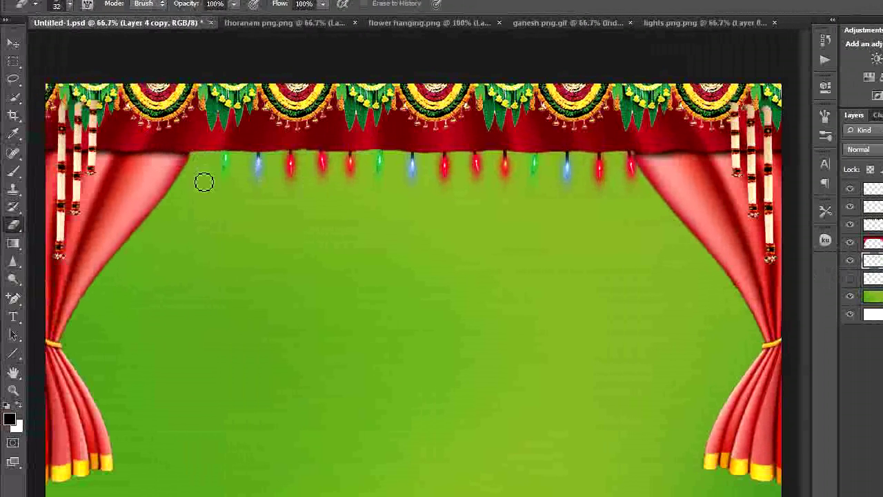
Erase the opposite alternate bulbs on Layer 4 copy, including the first and last, keeping only those removed from Layer 4.
mouse_move(263, 156)
left_mouse_down()
mouse_move(267, 180)
mouse_move(261, 157)
left_mouse_up()
mouse_move(323, 160)
left_mouse_down()
mouse_move(320, 149)
mouse_move(336, 171)
left_mouse_up()
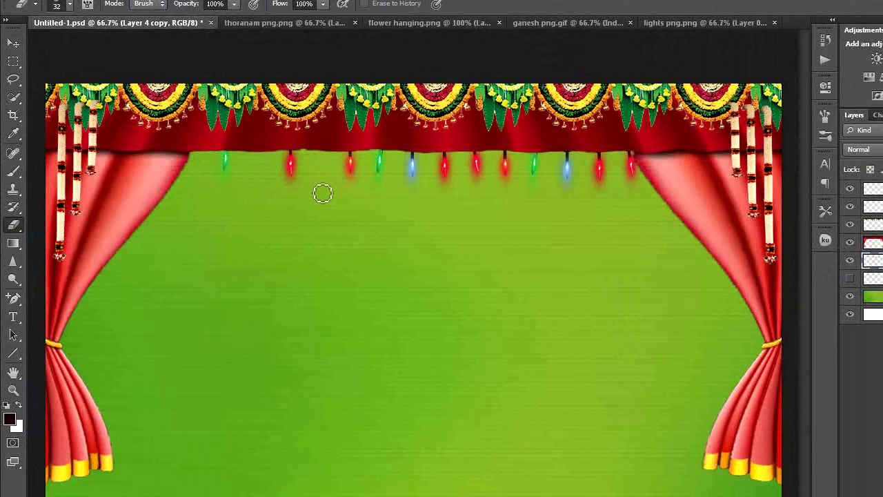
left_click_drag(382, 152, 386, 164)
left_click_drag(435, 152, 447, 185)
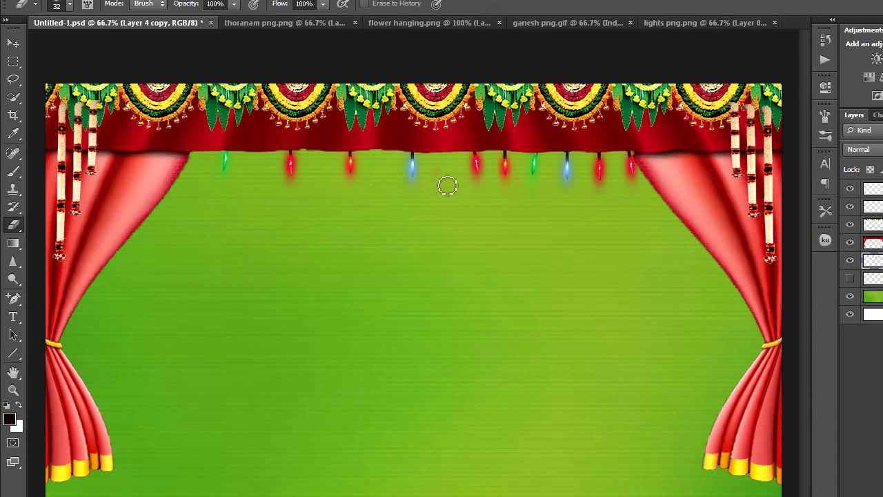
mouse_move(507, 160)
left_mouse_down()
mouse_move(518, 178)
mouse_move(505, 188)
left_mouse_up()
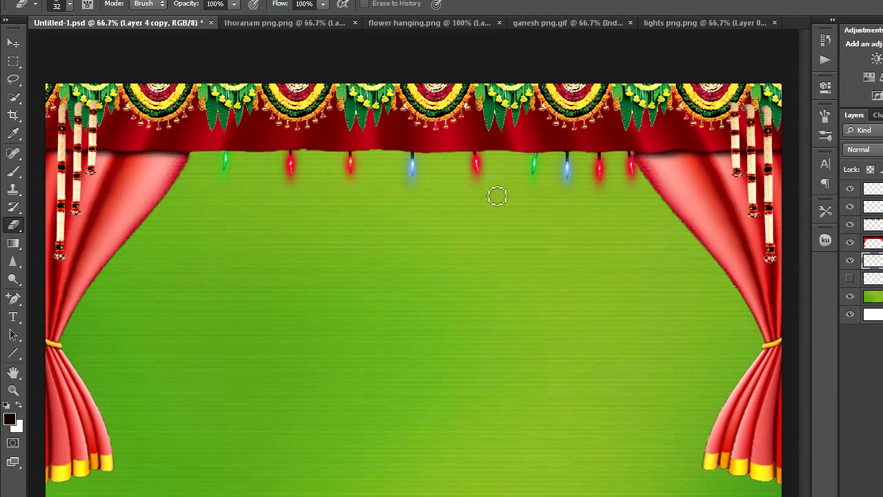
mouse_move(565, 158)
left_mouse_down()
mouse_move(572, 199)
mouse_move(578, 178)
left_mouse_up()
left_click_drag(637, 154, 623, 171)
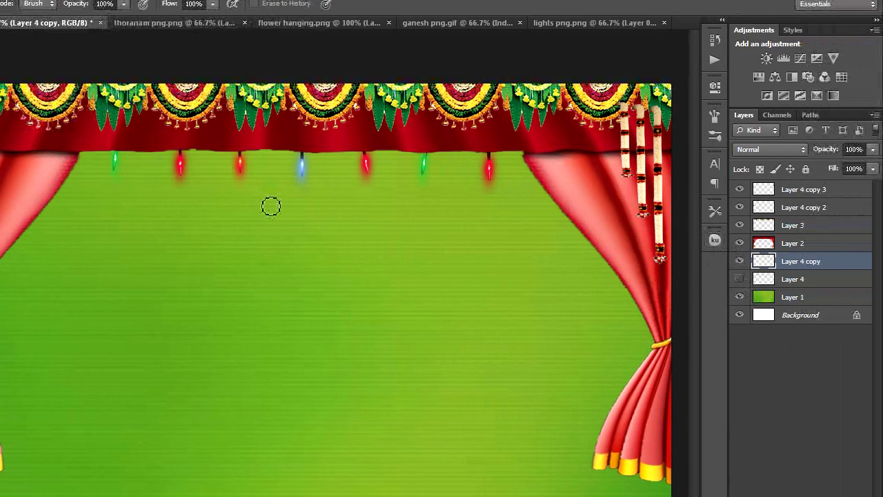
Show Layer 4 and toggle the visibility of both light layers to preview the alternating bulbs, leaving both layers shown.
left_click(739, 278)
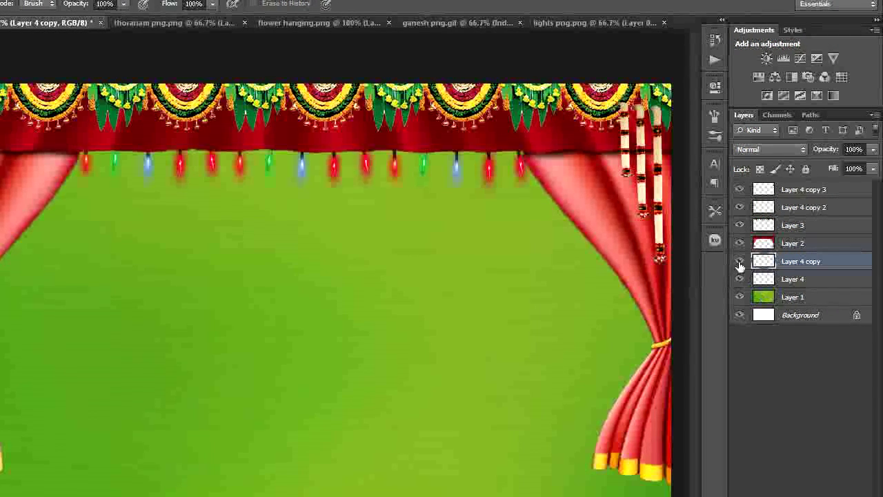
left_click(740, 262)
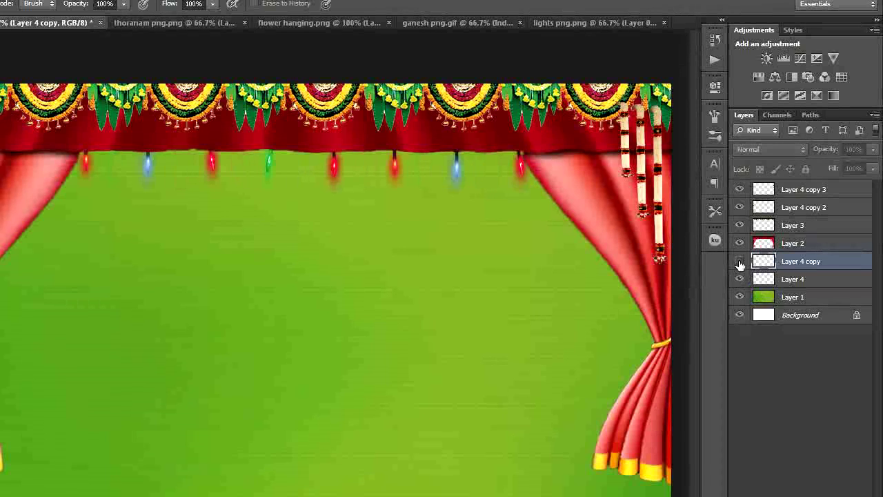
left_click(740, 261)
left_click(739, 279)
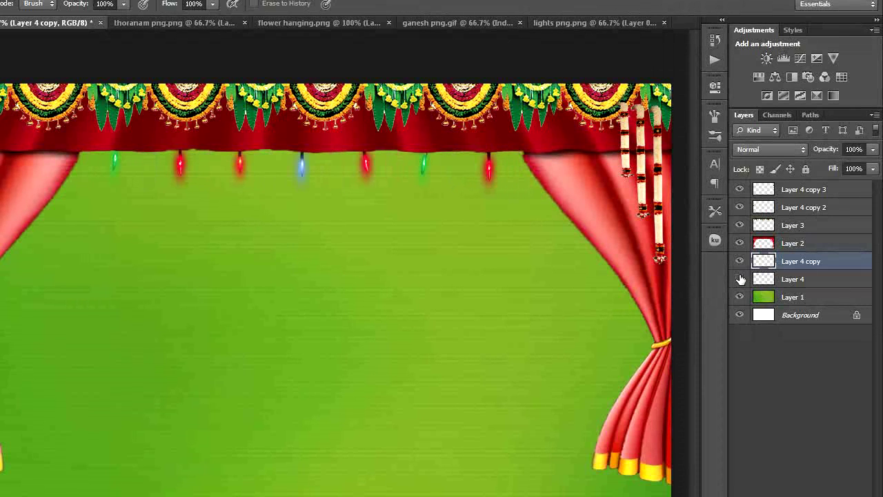
left_click(741, 279)
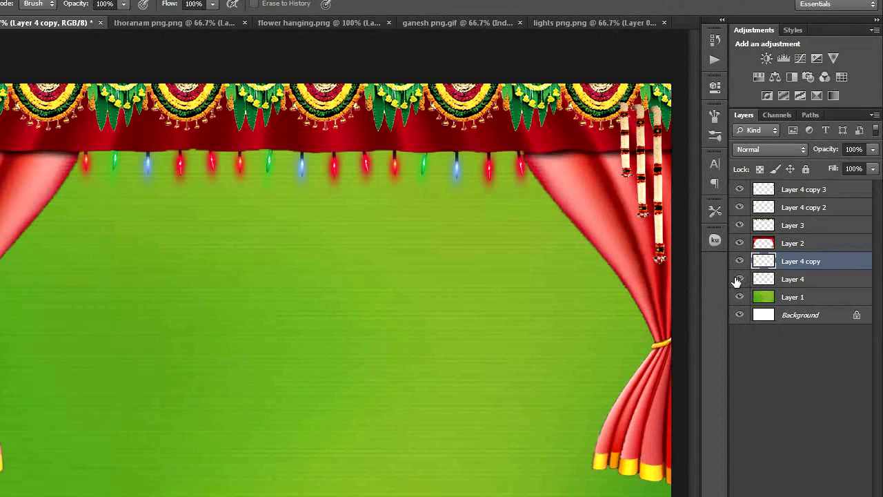
Copy the whole ganesh png.gif image and paste it into Untitled-1 above Layer 4 copy 3.
left_click(837, 190)
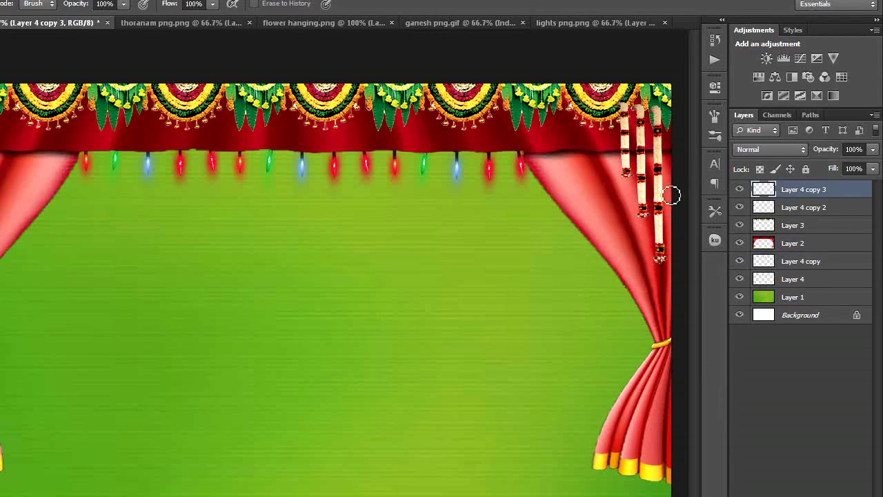
left_click(445, 50)
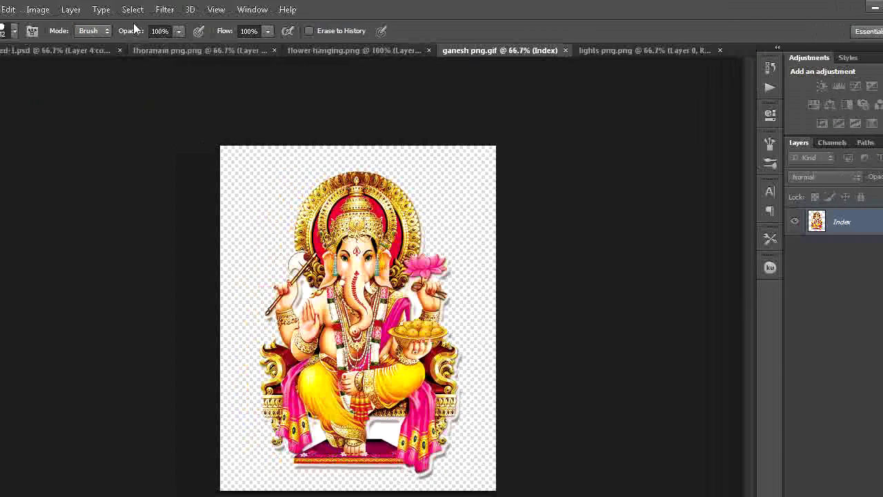
left_click(138, 13)
left_click(141, 25)
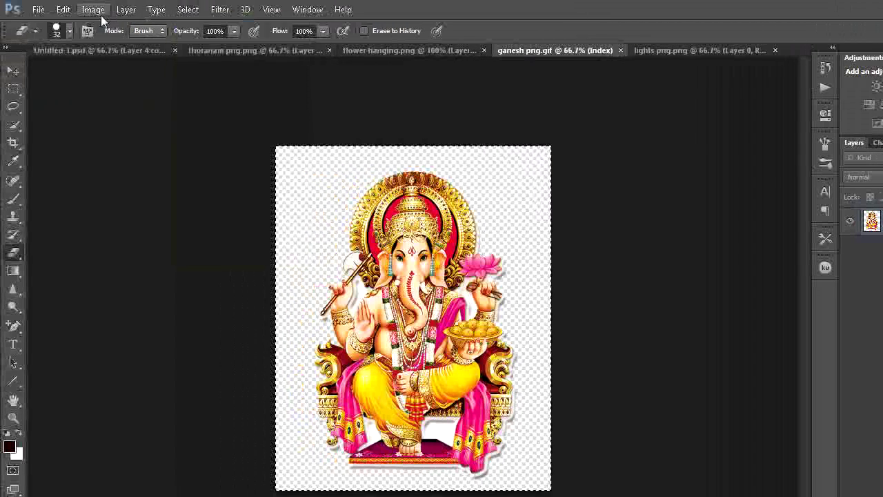
left_click(65, 13)
left_click(79, 91)
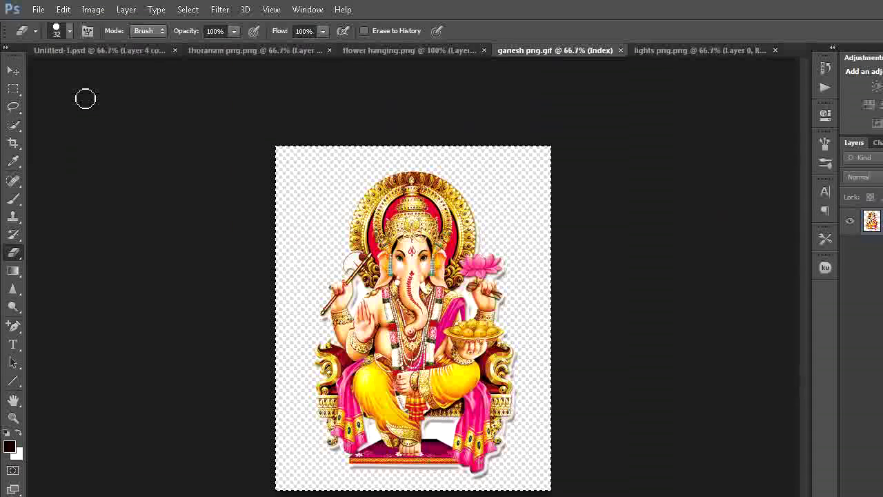
left_click(96, 52)
left_click(63, 10)
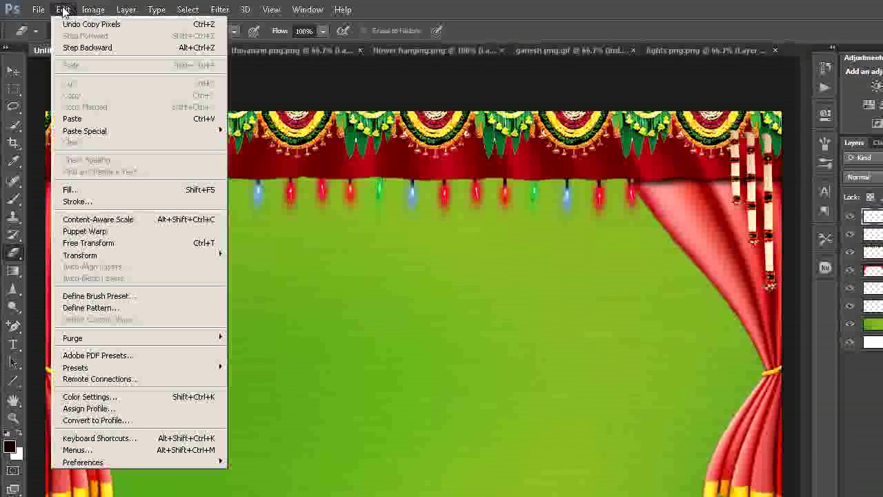
left_click(76, 120)
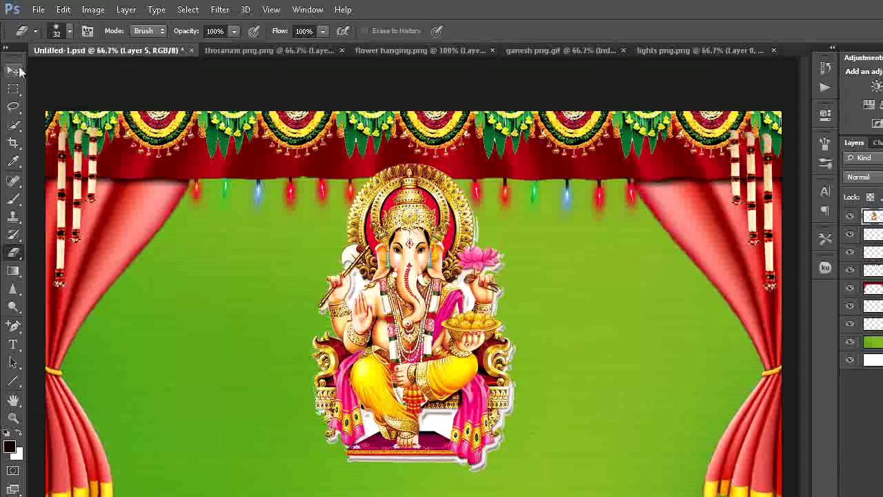
Move the pasted Ganesh figure to the right half of the stage, in front of the right curtain, and keep its layer selected.
left_click(14, 71)
left_click_drag(396, 343, 535, 379)
left_click(161, 250)
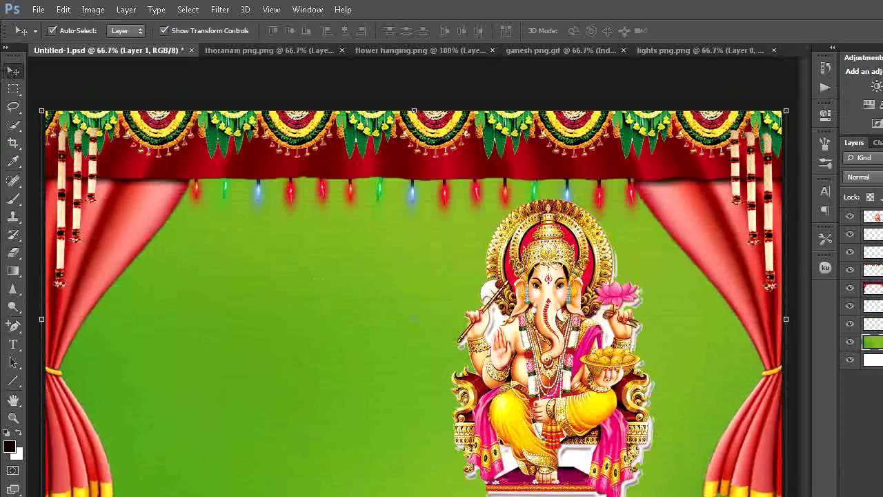
left_click(576, 295)
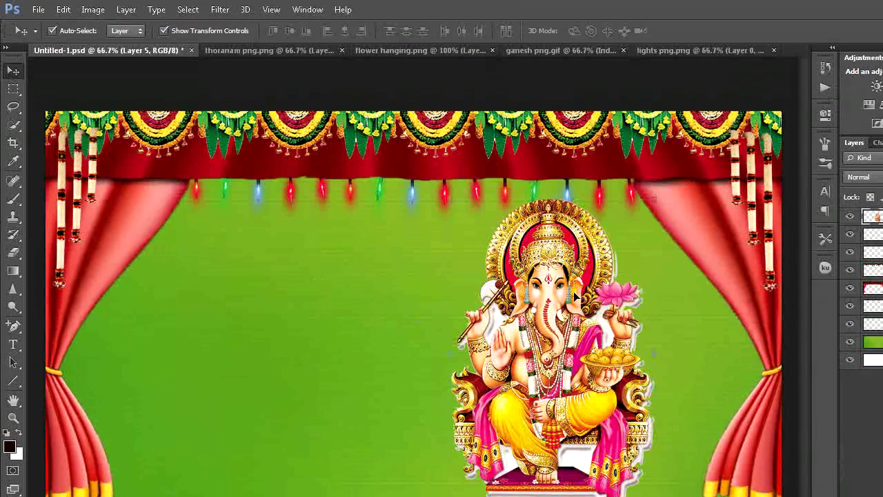
Scale the Ganesh figure to about 94% width and 77% height, place it beside the right curtain below the lights, and apply the transformation.
key("ctrl+t")
left_click_drag(654, 199, 635, 257)
left_click_drag(573, 380, 600, 372)
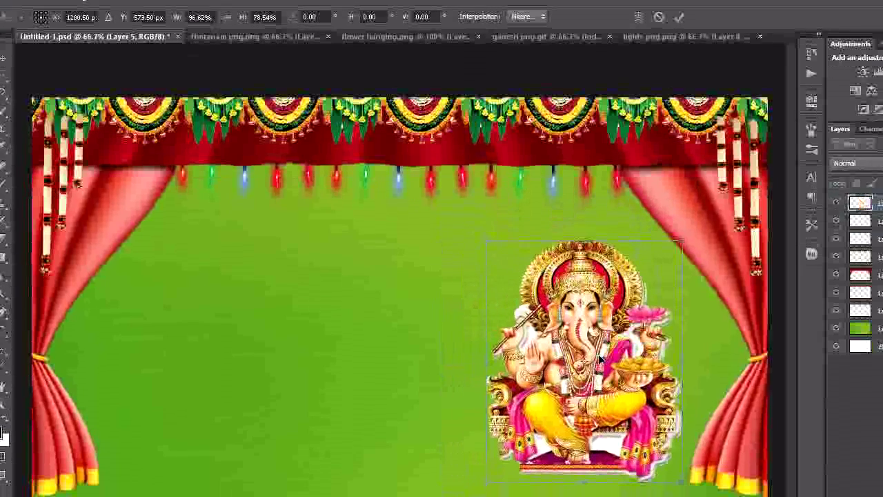
left_click_drag(658, 237, 650, 246)
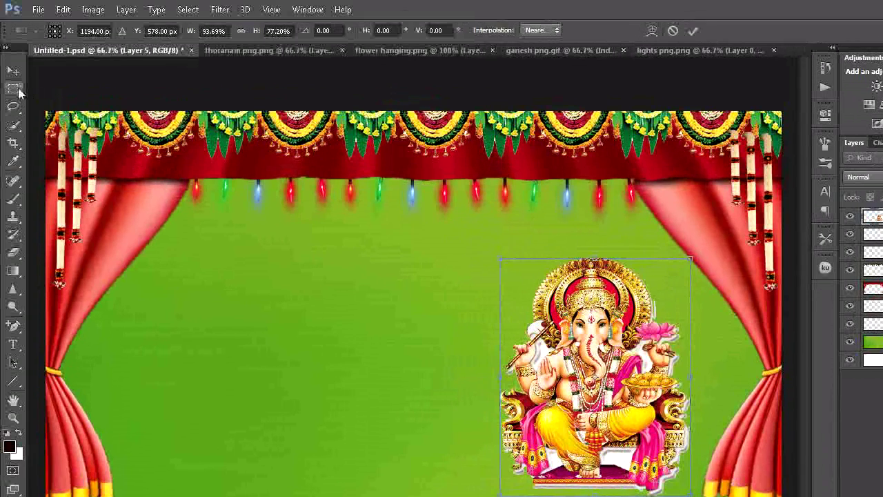
left_click(15, 91)
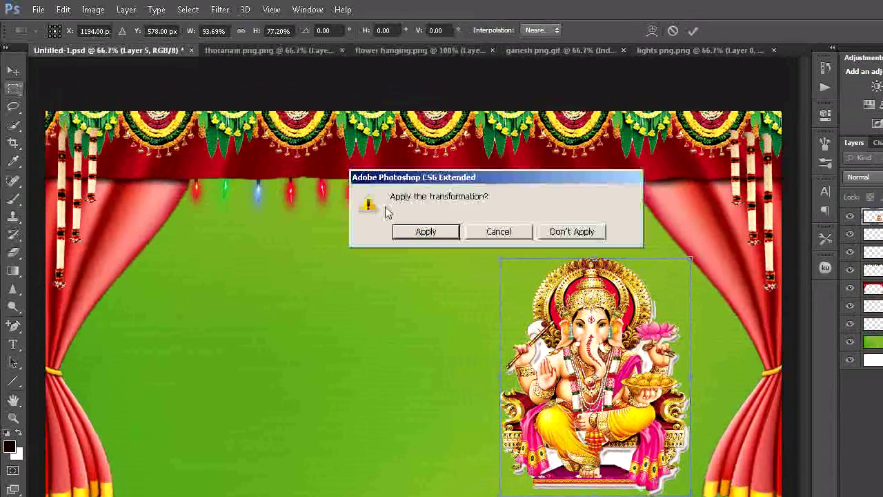
left_click(425, 232)
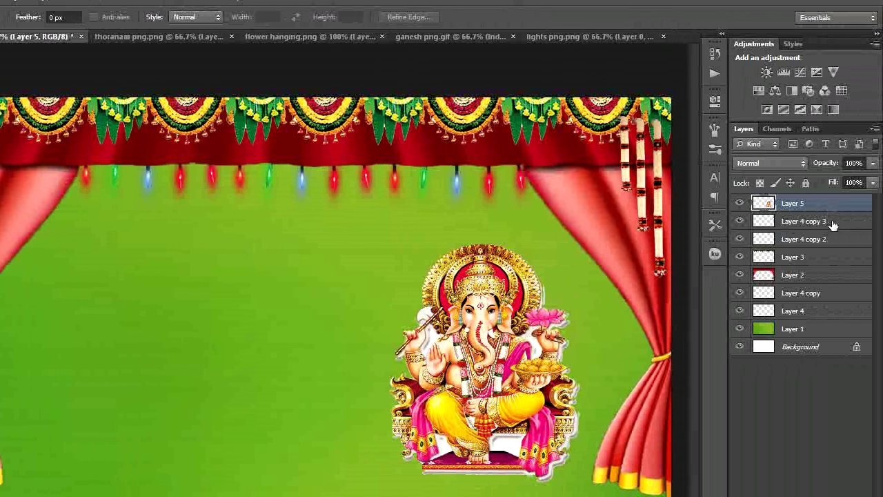
Make Layer 4 copy 3 active and set the Type tool's text colour to dark red 7b0c13.
left_click(828, 222)
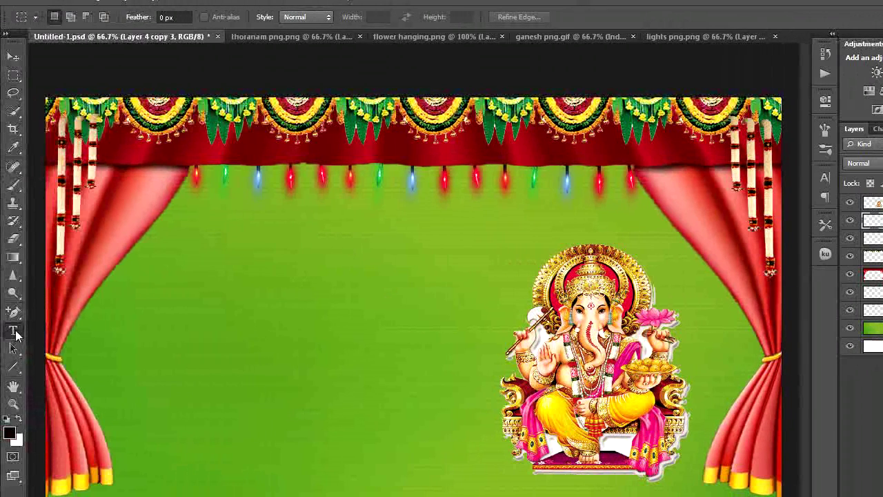
left_click(13, 332)
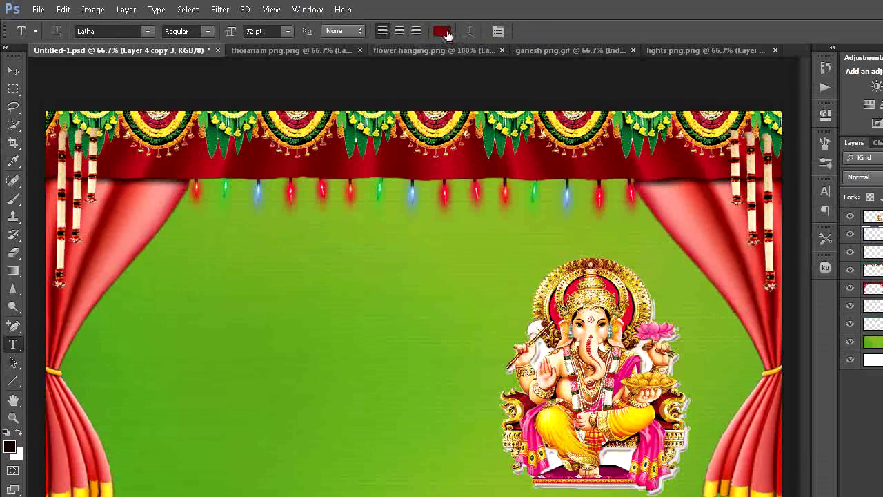
left_click(445, 21)
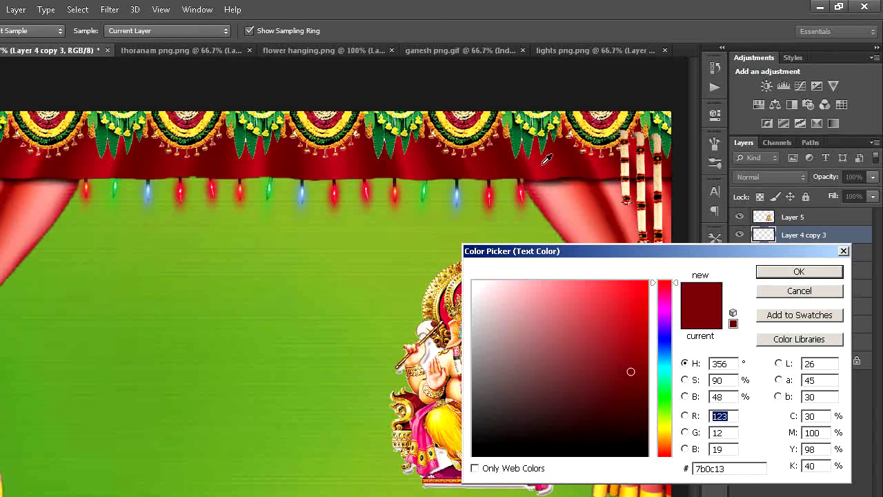
left_click(804, 273)
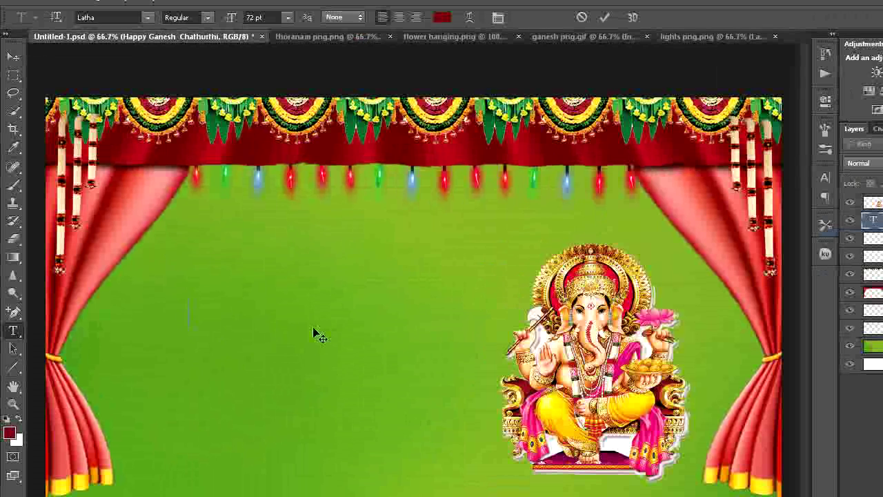
Write "Happy Ganesh" with "Chaturthi" indented on a second line, left of the Ganesh figure, in Latha Regular 72 pt.
type("Happ")
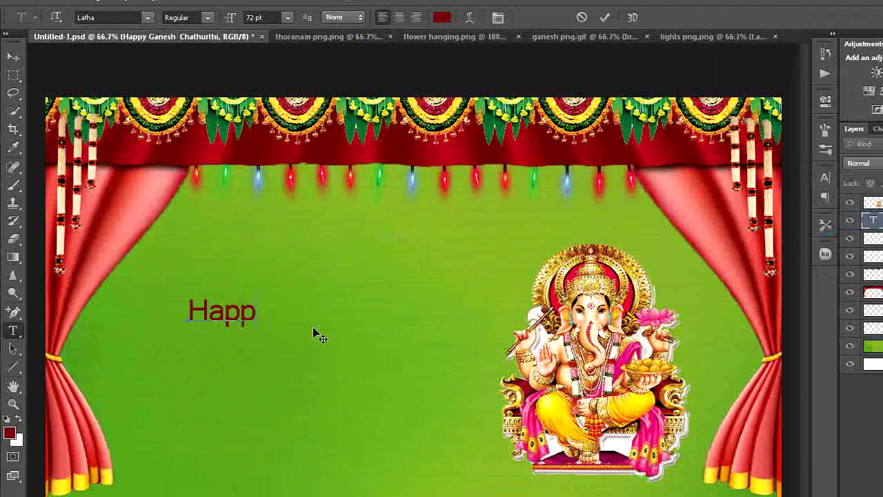
type("y  Ganesh")
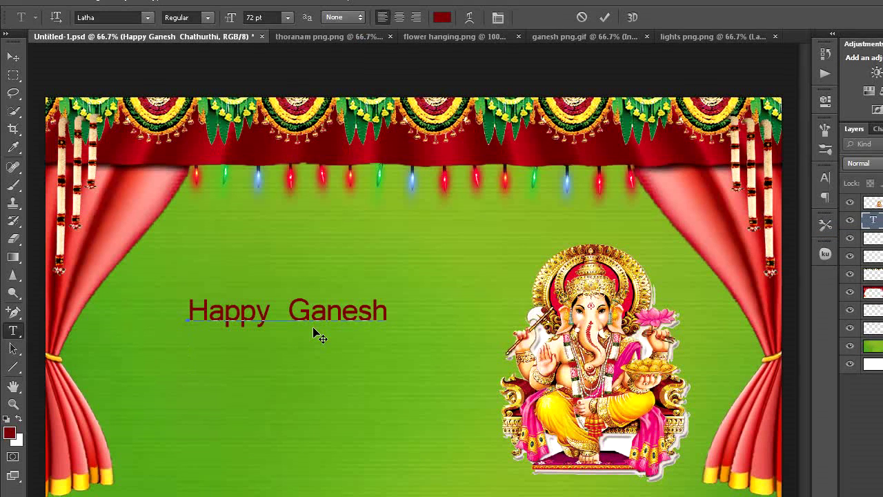
key("Return")
type("Chat")
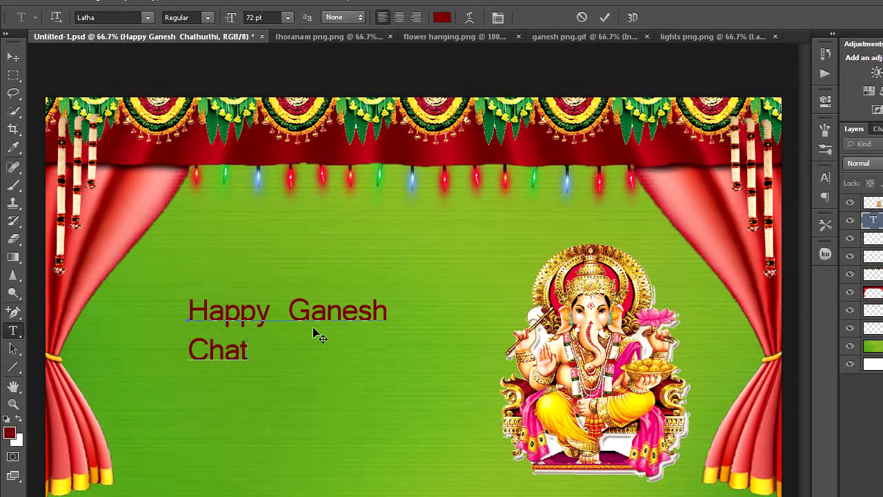
type("urthi")
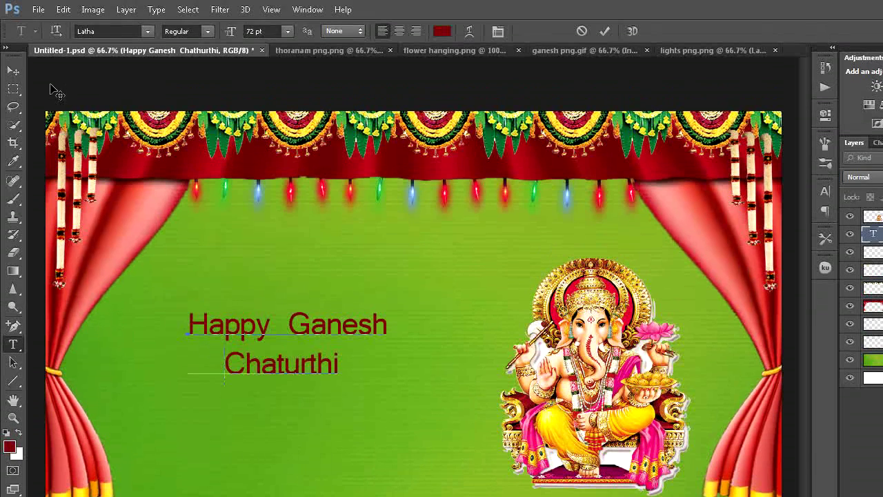
Enlarge the greeting text to about 155% width and 119% height, position it between the left curtain and the figure, and apply the transformation.
left_click(13, 43)
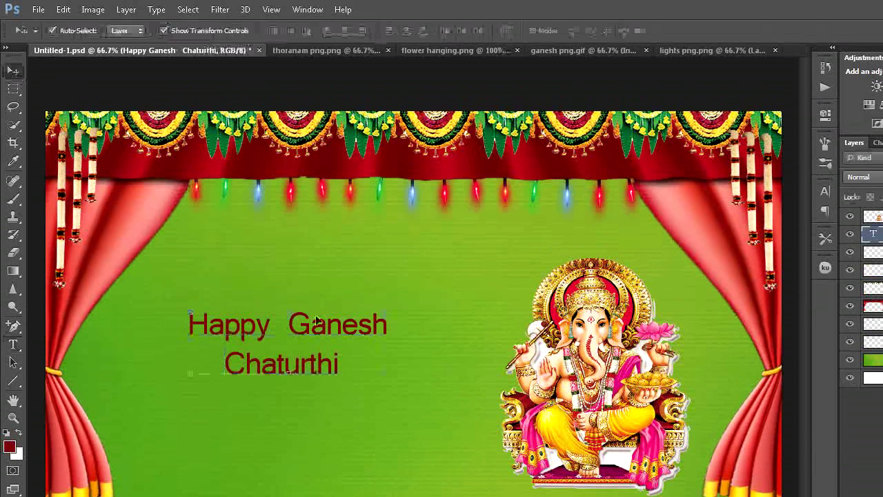
left_click_drag(290, 310, 290, 293)
left_click_drag(188, 343, 125, 342)
left_click_drag(386, 342, 434, 341)
left_click_drag(299, 367, 313, 376)
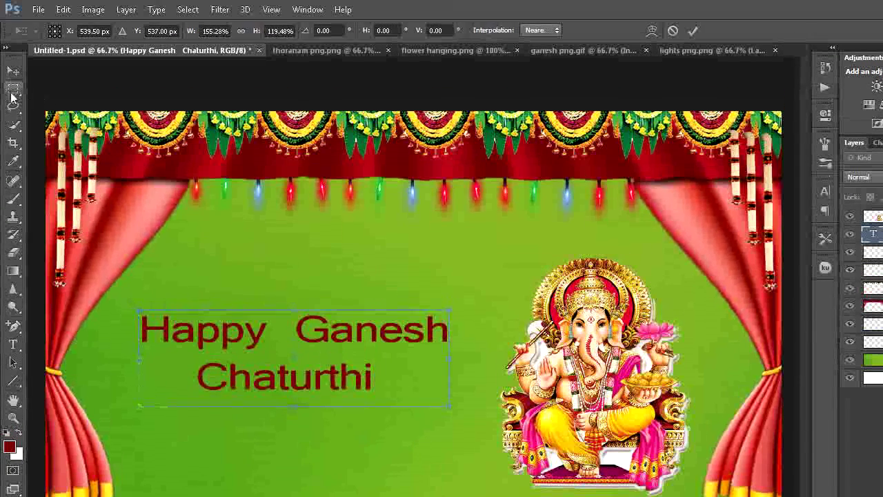
left_click(13, 96)
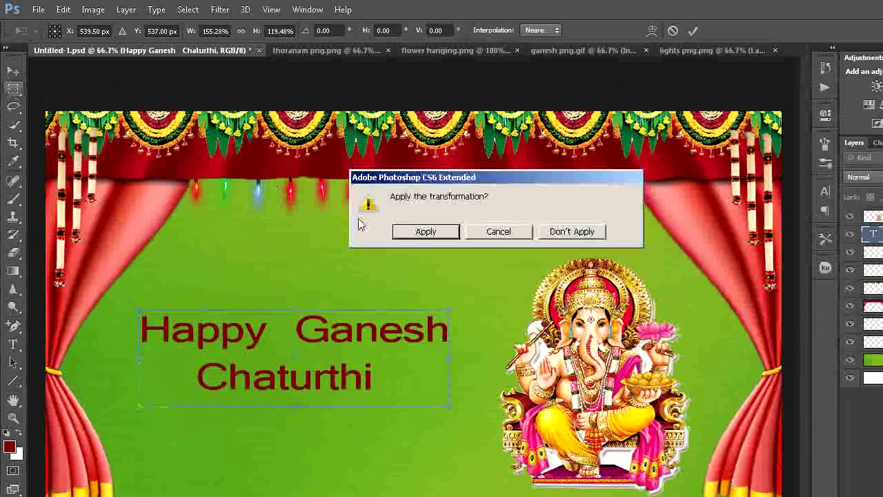
left_click(421, 231)
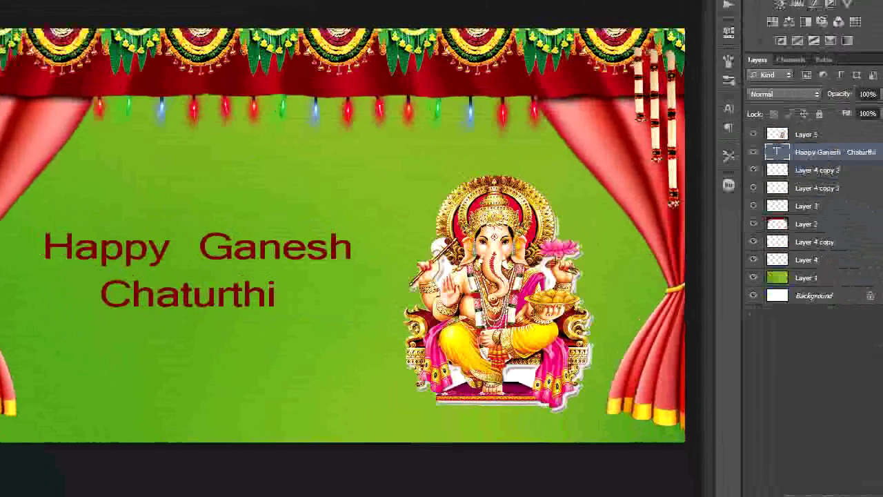
Add Bevel & Emboss and a Drop Shadow in near-white fcfbfb to the greeting text layer.
left_click(767, 461)
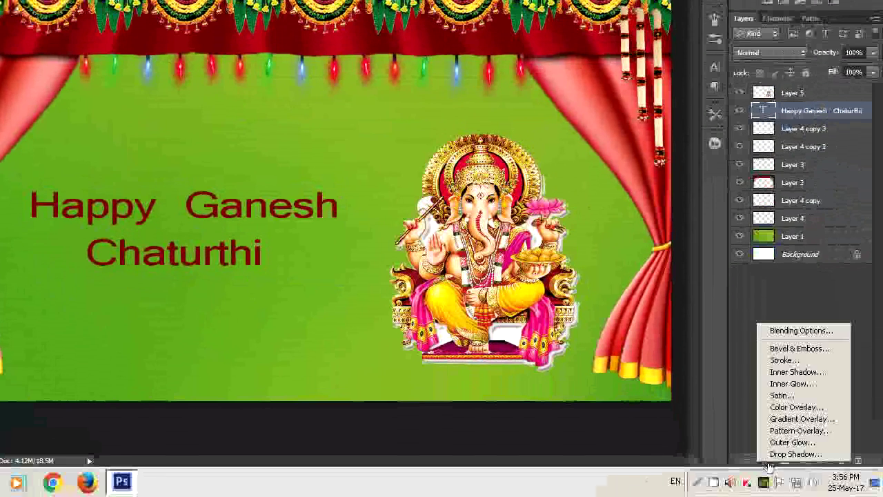
left_click(802, 332)
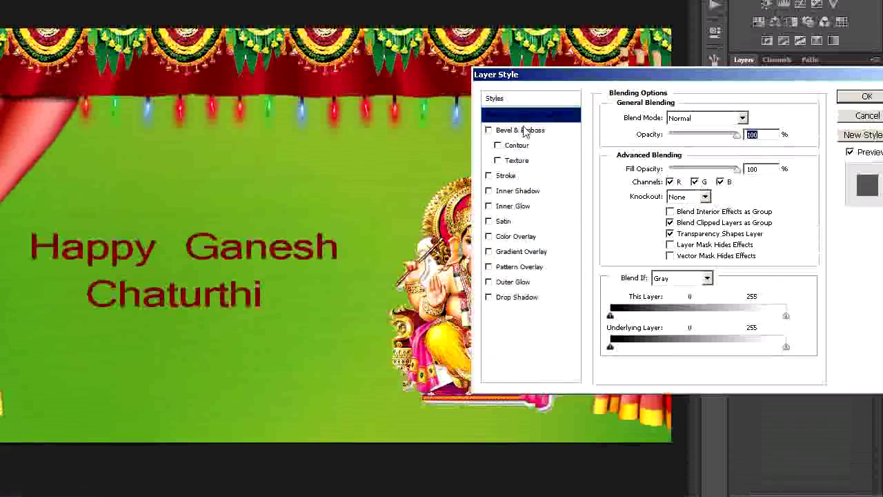
left_click(521, 102)
left_click(524, 271)
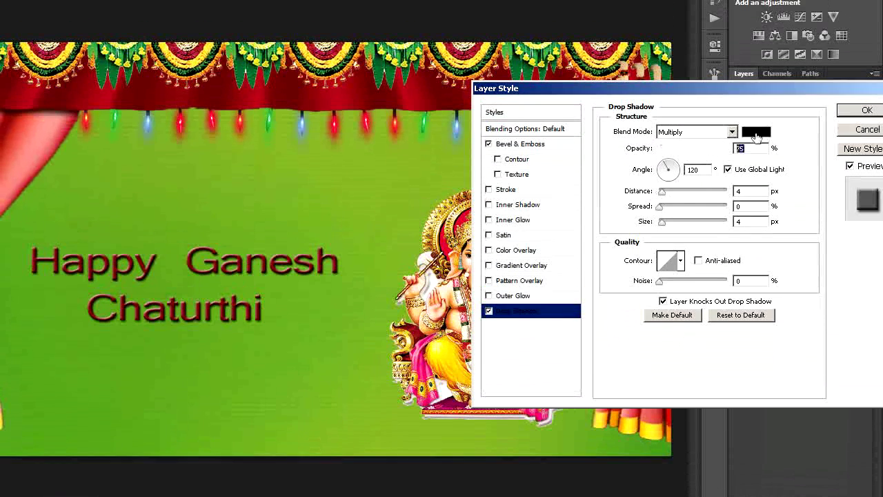
left_click(756, 118)
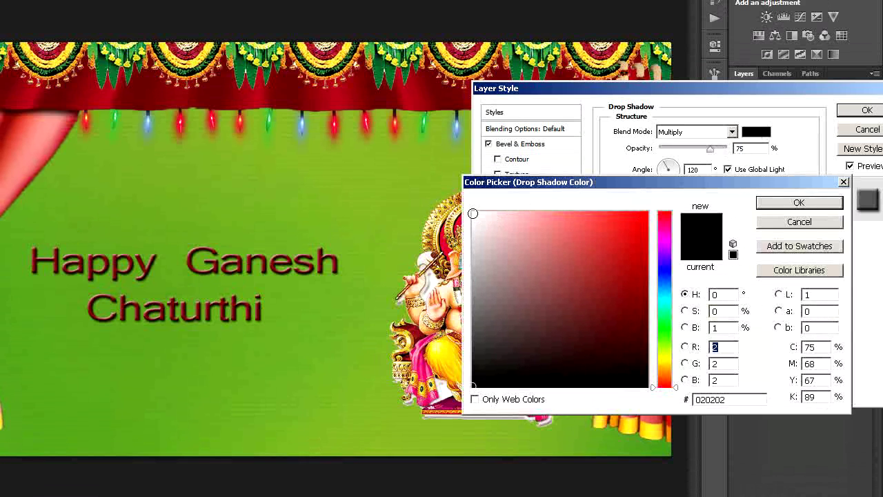
left_click(473, 213)
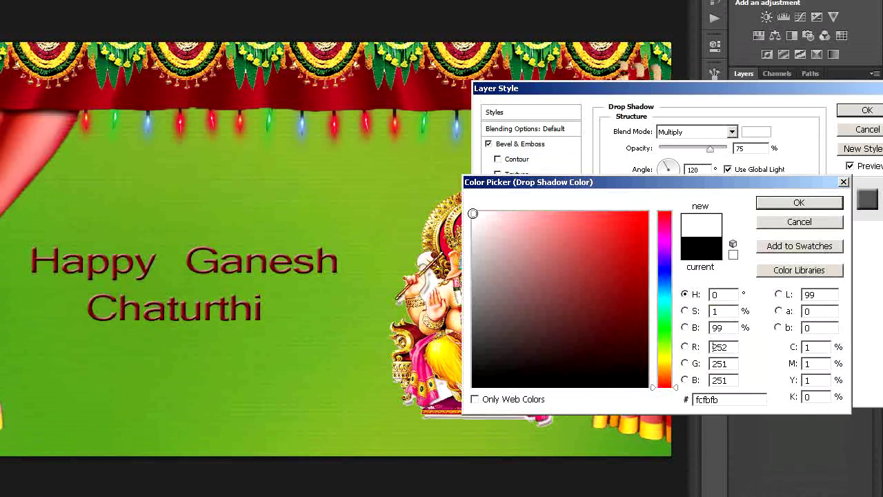
left_click(823, 204)
Add a 2 px outside Stroke in near-white fdf9f9 to the greeting text and apply the layer style.
left_click(504, 195)
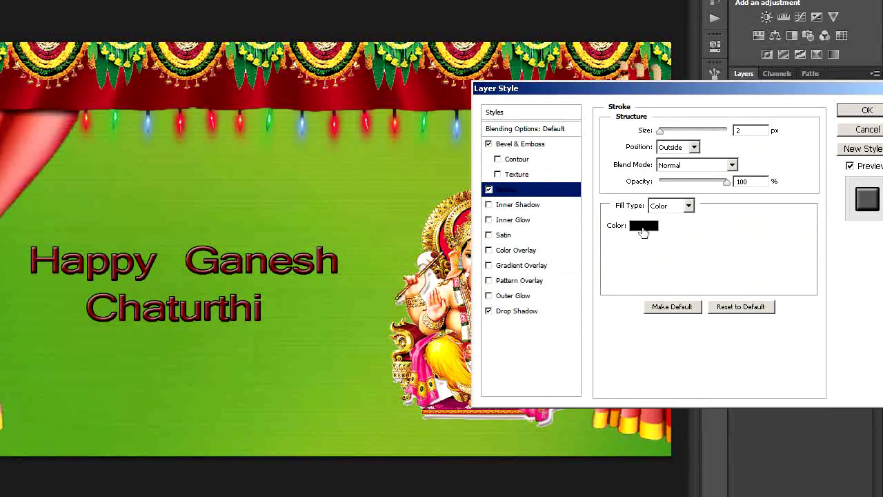
left_click(642, 227)
left_click(476, 213)
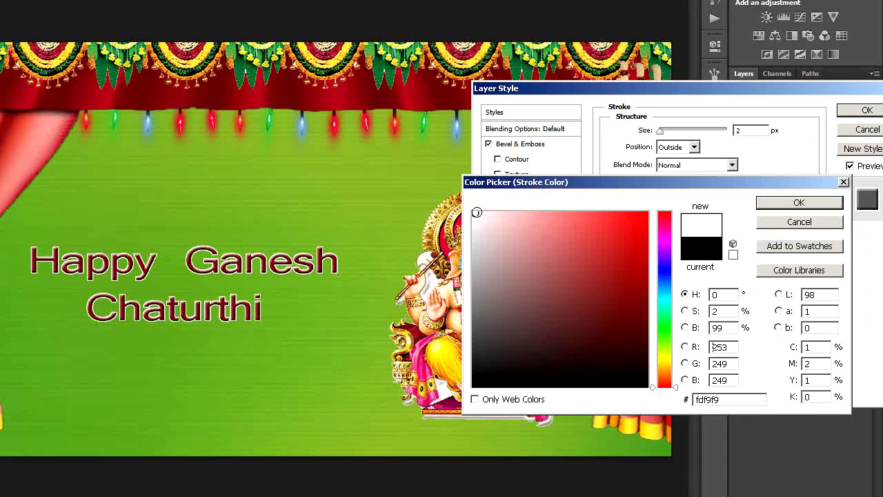
left_click(786, 204)
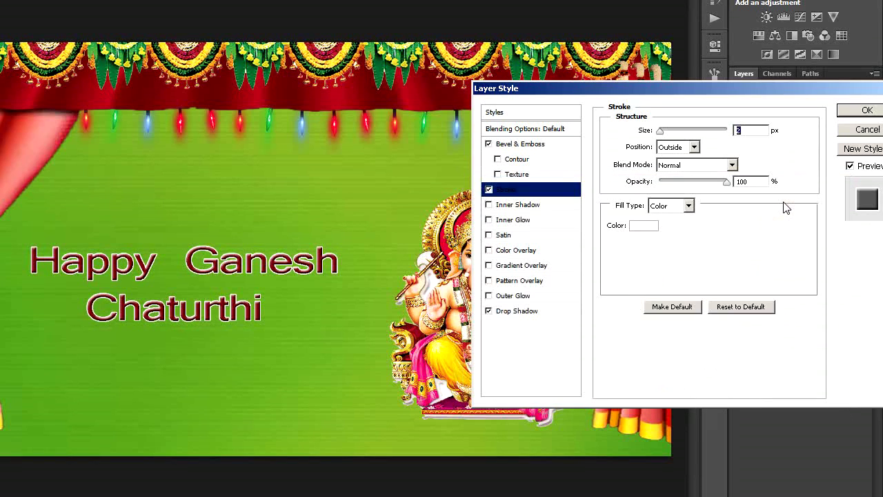
type("1")
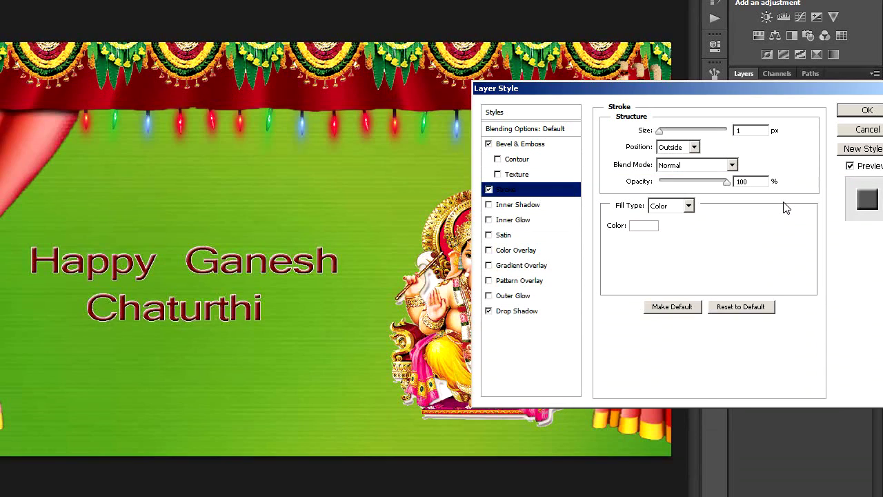
key("BackSpace")
type("1")
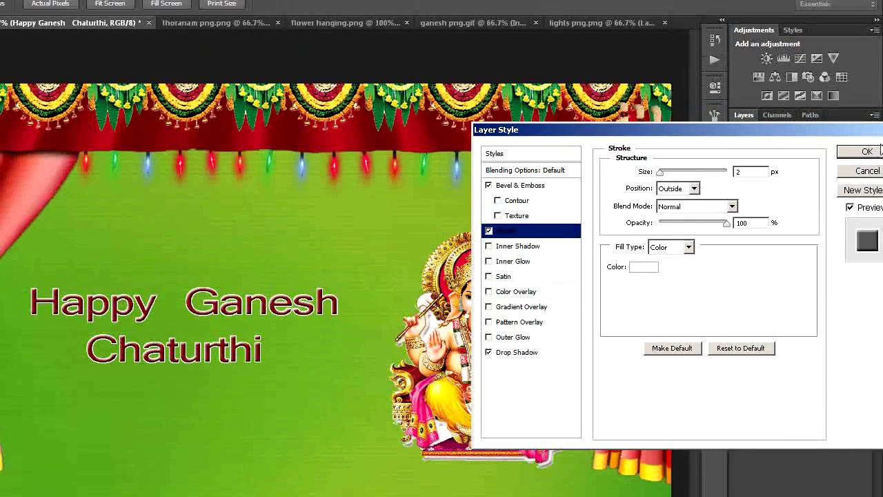
left_click(860, 138)
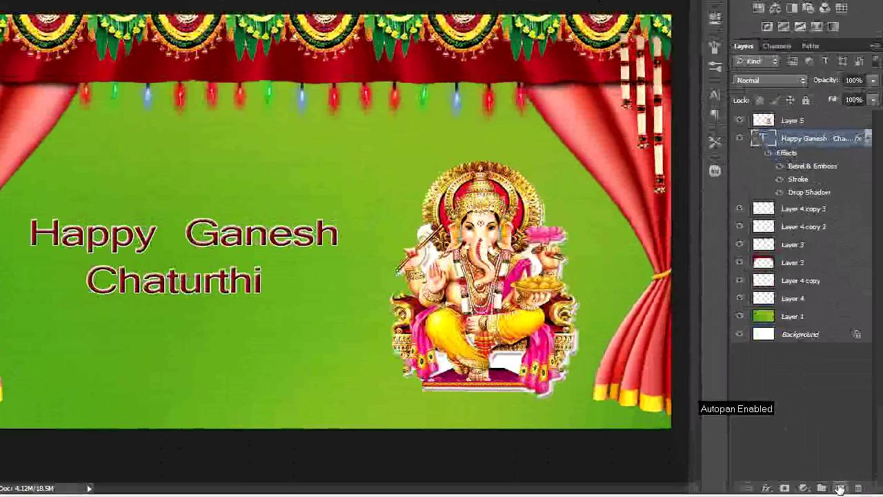
Add a new layer above the greeting text and set the Brush tool's foreground color to dark blue.
left_click(840, 461)
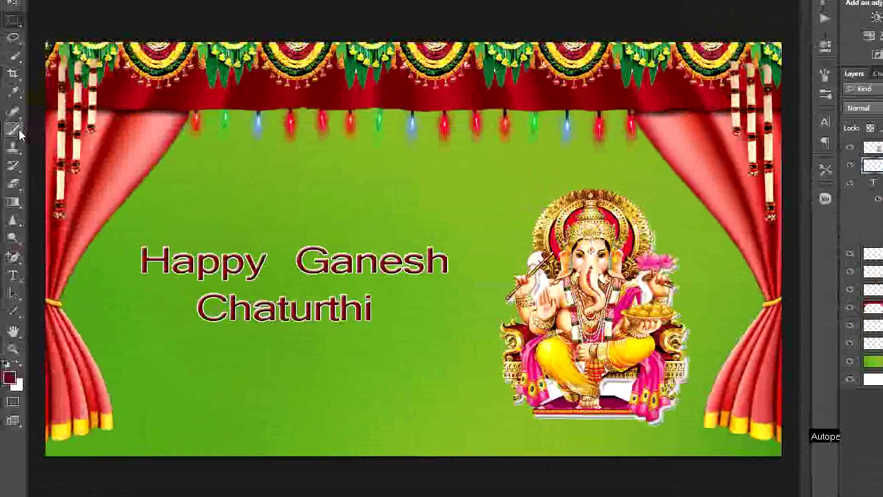
left_click(5, 132)
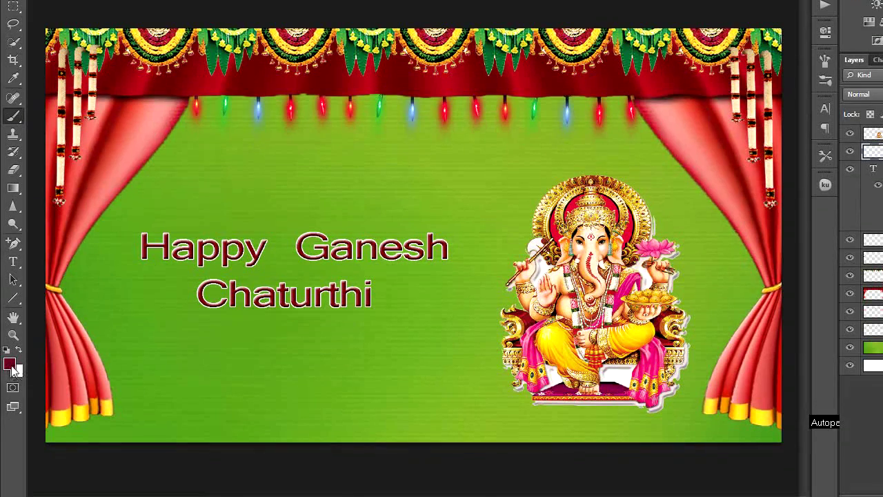
left_click(10, 365)
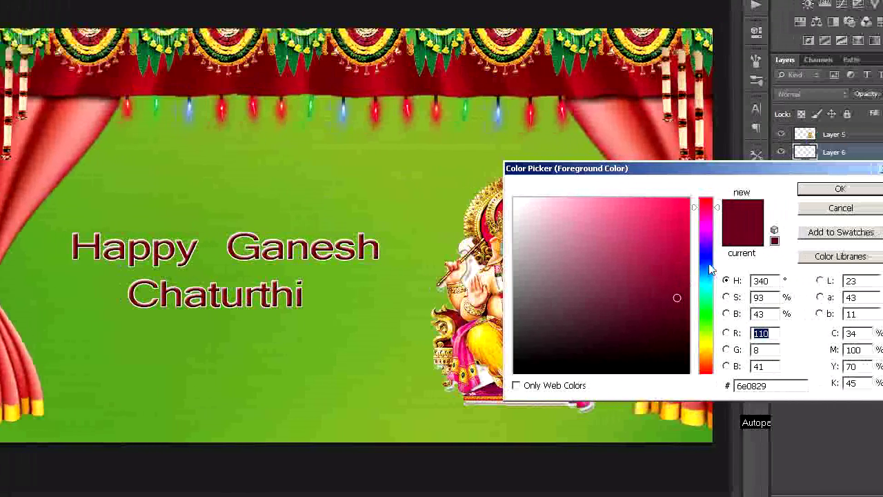
left_click(778, 257)
left_click(644, 266)
left_click(771, 191)
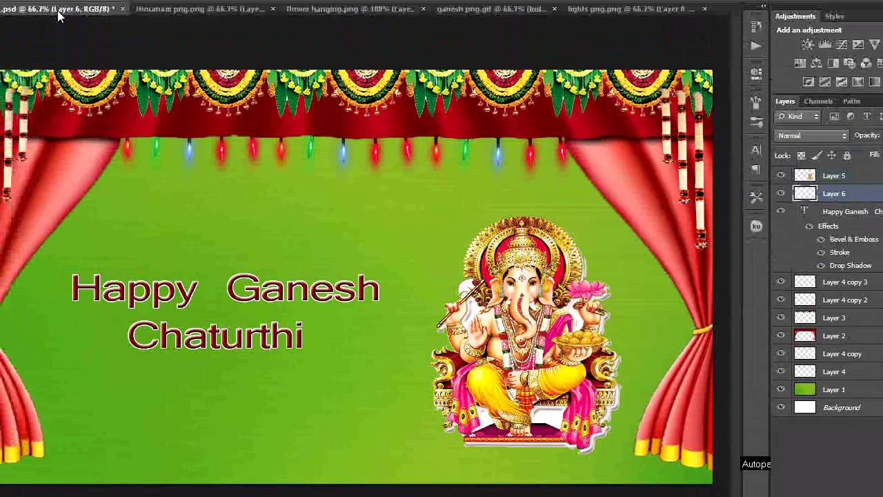
Set the ornamental divider brush's size to 650 px.
left_click(70, 33)
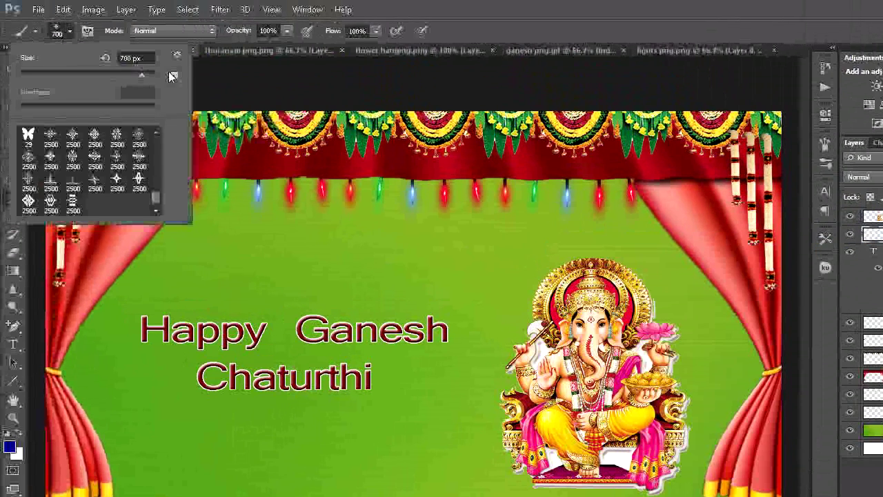
left_click(149, 58)
key("BackSpace")
key("BackSpace")
key("BackSpace")
key("BackSpace")
key("BackSpace")
key("BackSpace")
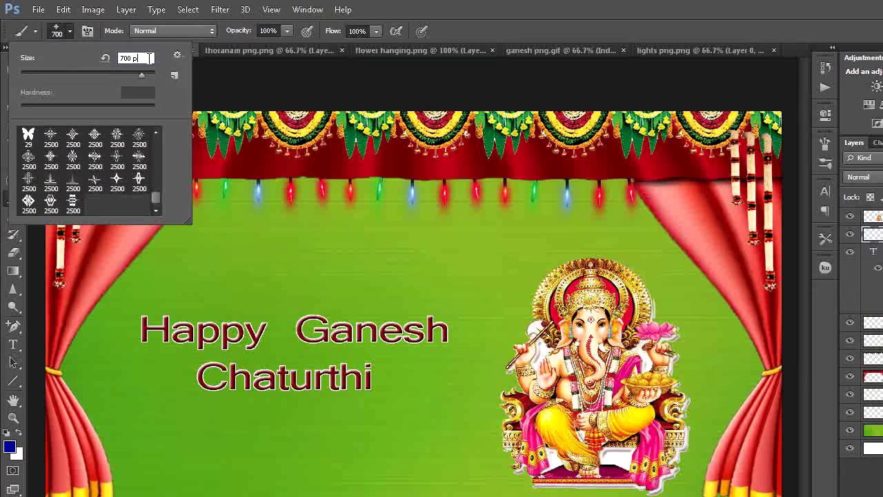
type("650")
key("Return")
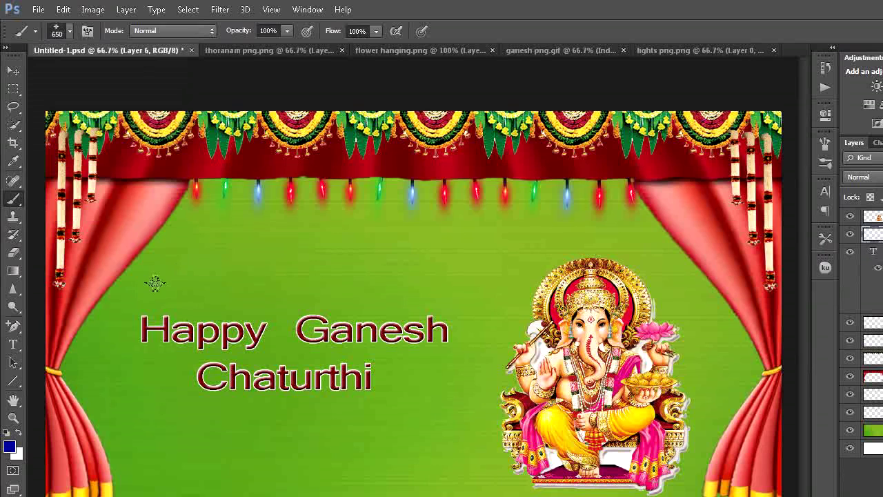
Stamp the blue ornamental divider once above "Happy Ganesh" and once below "Chaturthi" on the new layer.
left_click(294, 290)
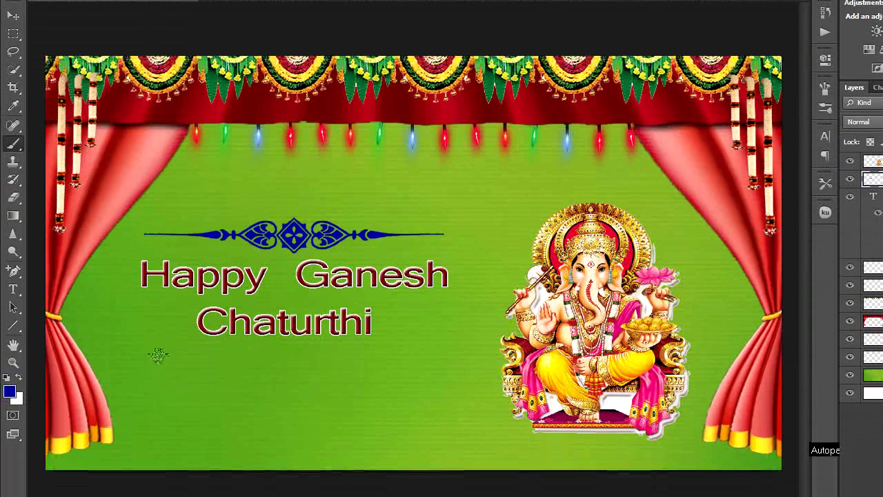
left_click(294, 360)
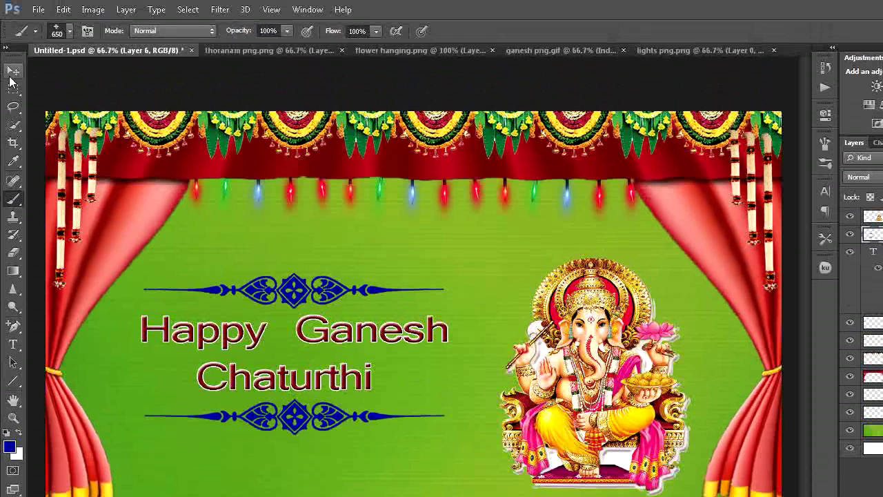
left_click(12, 89)
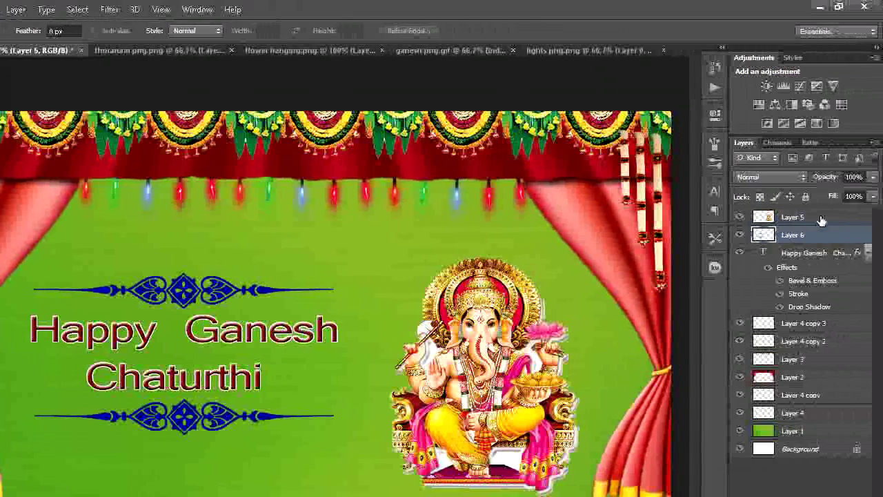
Duplicate the Ganesh figure layer, Layer 5, three times and hide all three copies.
left_click(821, 218)
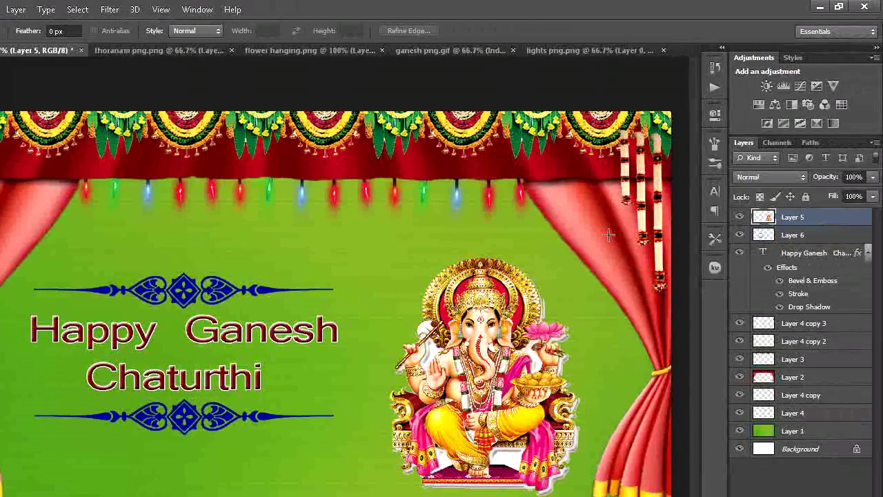
key("ctrl+j")
key("ctrl+j")
key("ctrl+j")
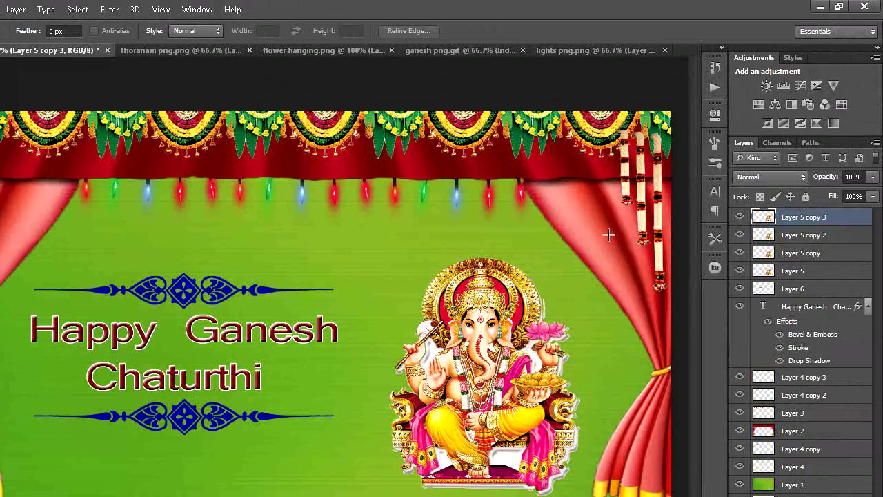
left_click(739, 252)
left_click(740, 217)
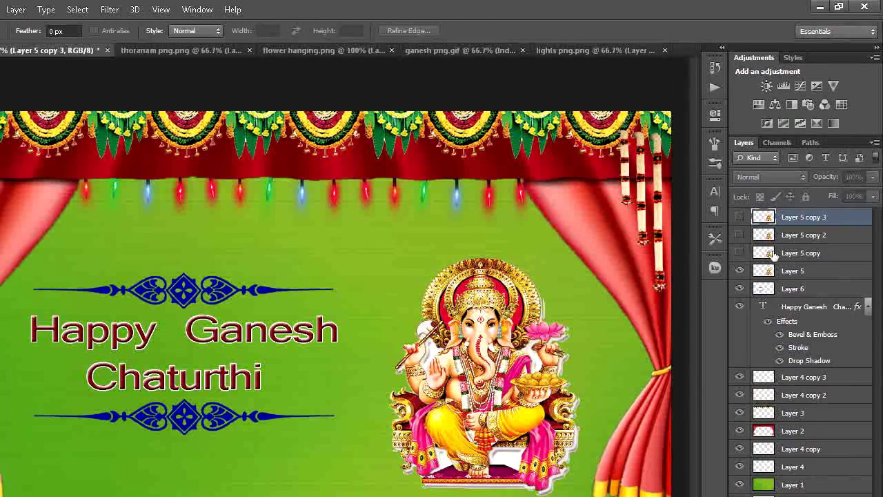
Apply Lighting Effects to Layer 5 with a yellow spotlight slanting from the upper right onto the halo's right side and Ambience 56.
left_click(818, 273)
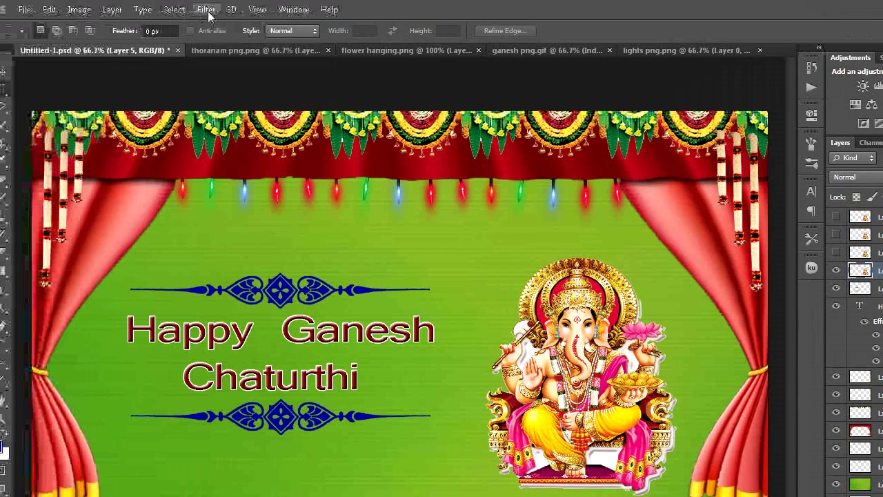
left_click(110, 10)
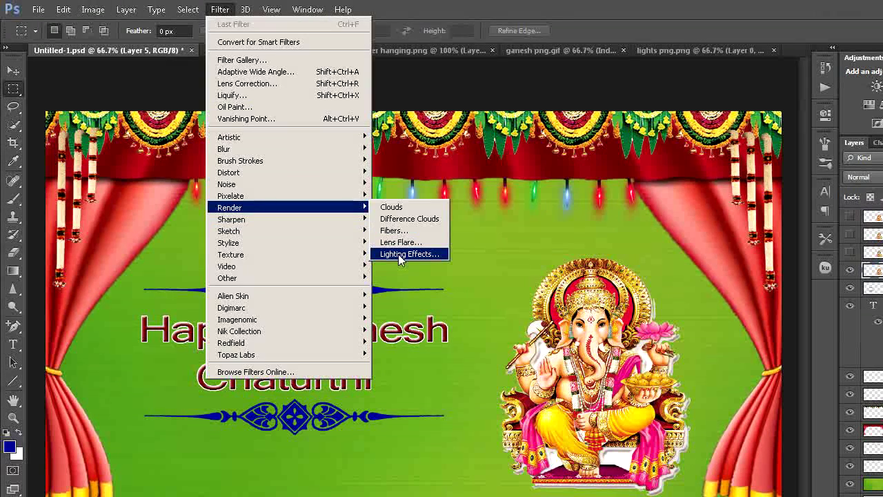
left_click(399, 255)
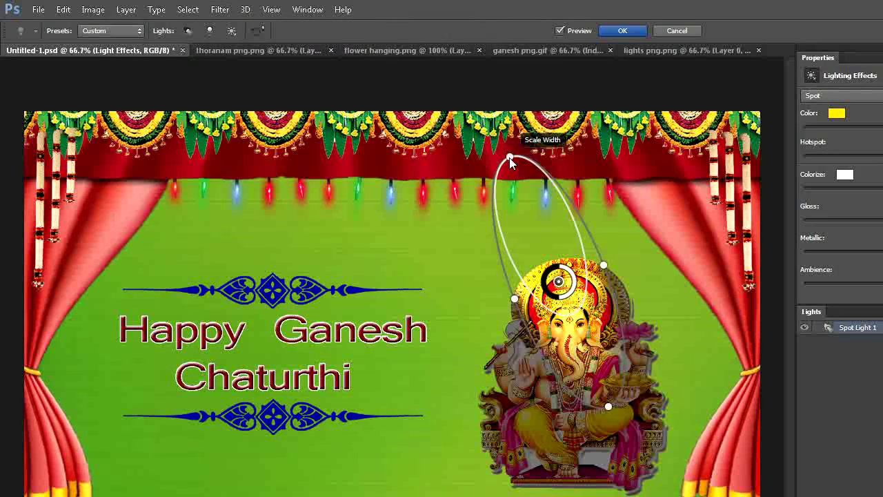
left_click_drag(510, 158, 537, 152)
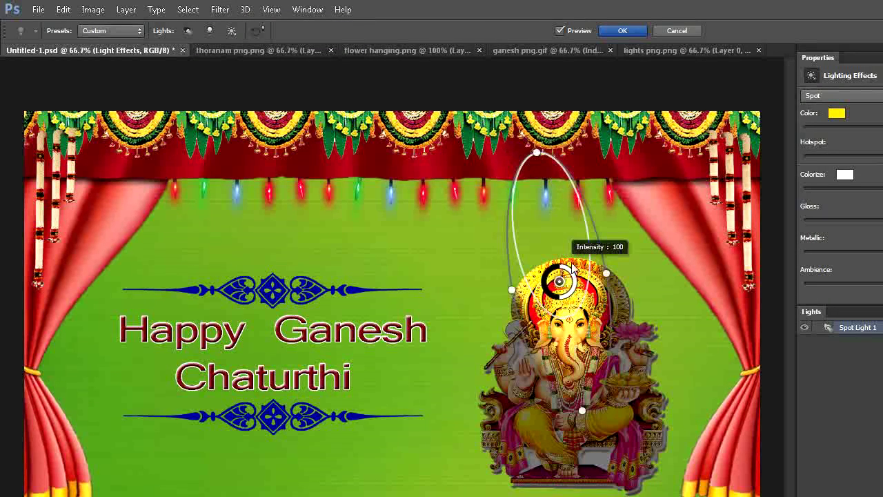
left_click_drag(560, 279, 604, 278)
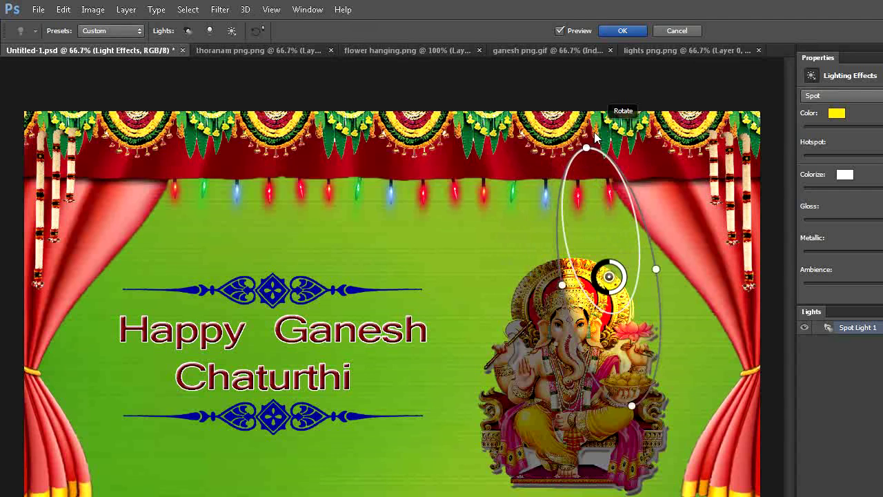
left_click_drag(588, 145, 654, 157)
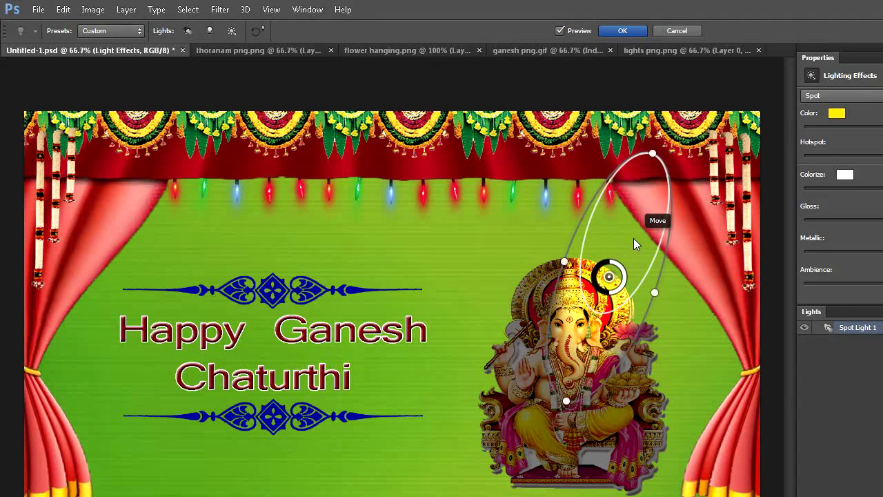
left_click_drag(629, 259, 644, 267)
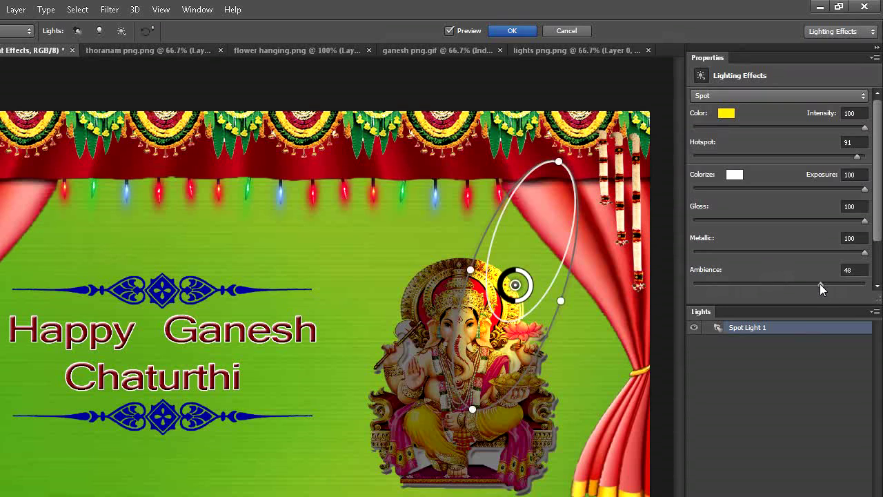
mouse_move(819, 283)
left_mouse_down()
mouse_move(841, 283)
mouse_move(815, 286)
mouse_move(826, 289)
left_mouse_up()
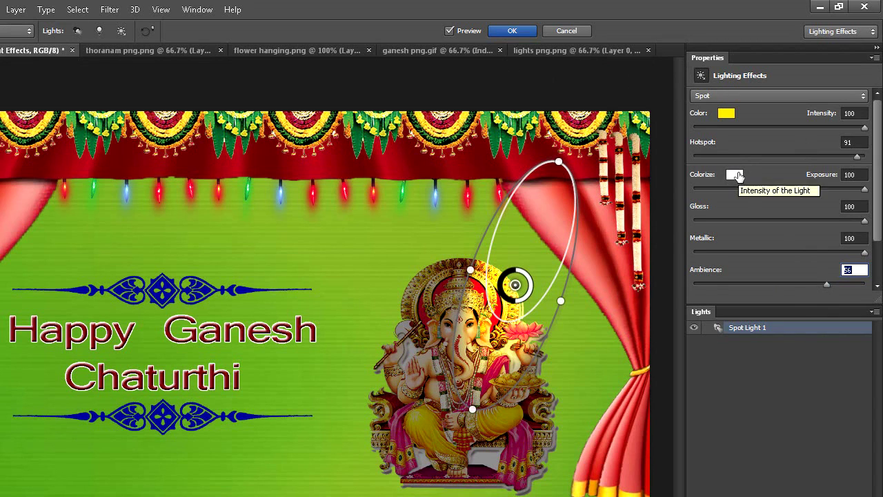
left_click(509, 34)
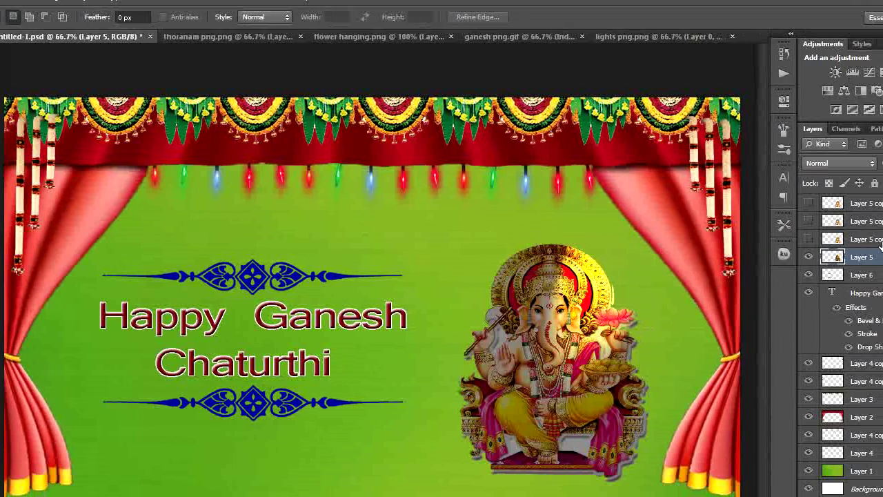
Show Layer 5 copy and start Lighting Effects on it with the spotlight centered over the figure's crown.
left_click(880, 241)
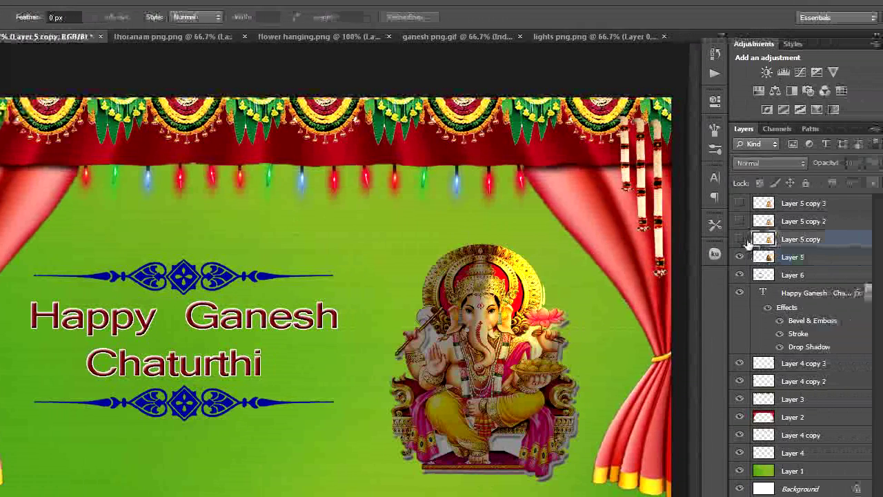
left_click(741, 240)
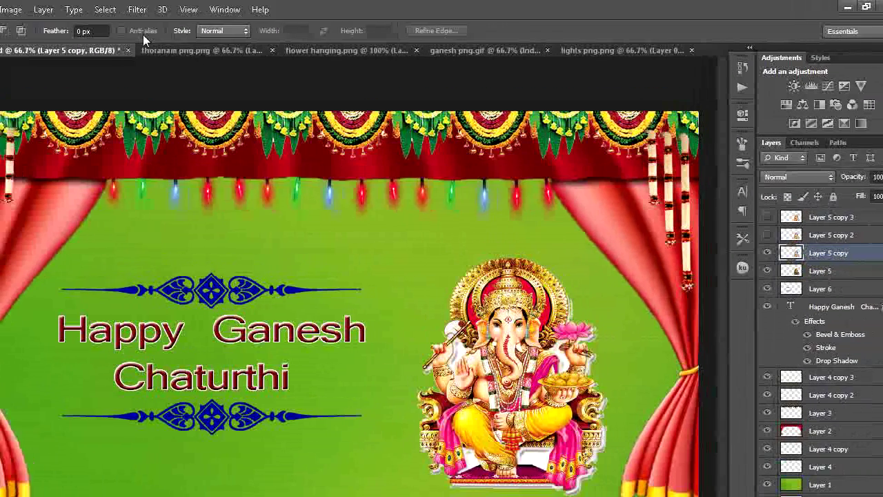
left_click(196, 11)
mouse_move(304, 207)
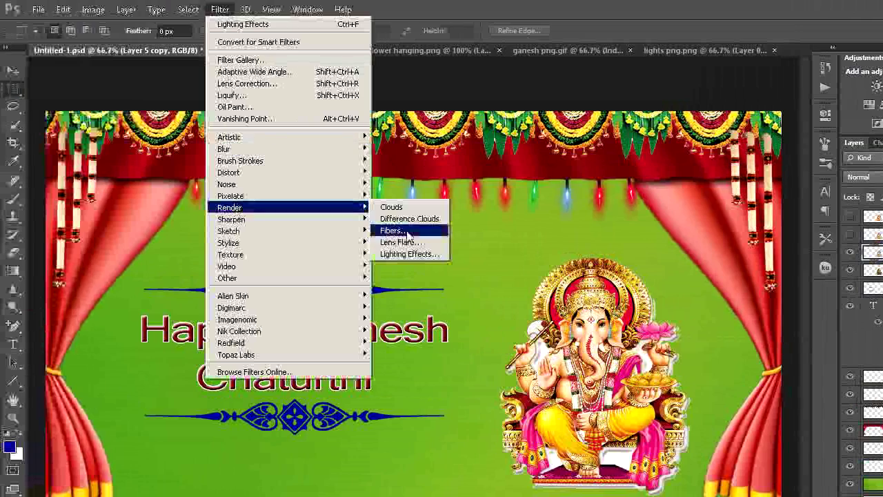
left_click(417, 255)
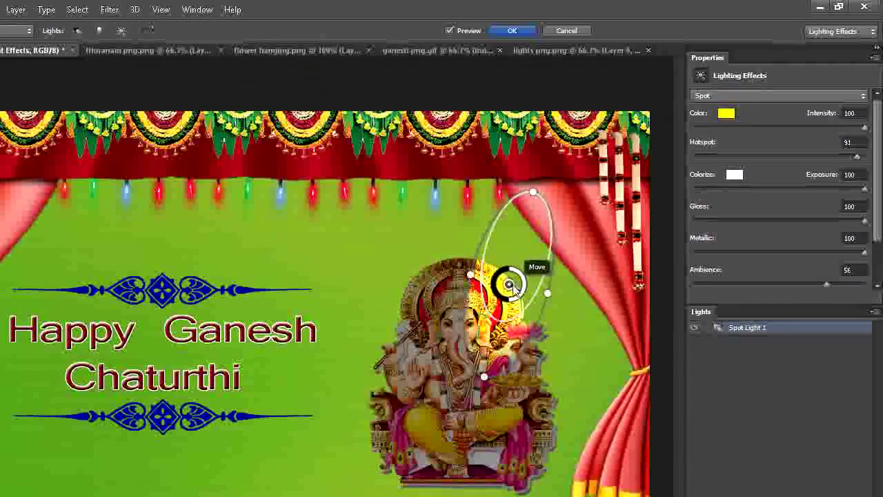
left_click_drag(513, 287, 478, 284)
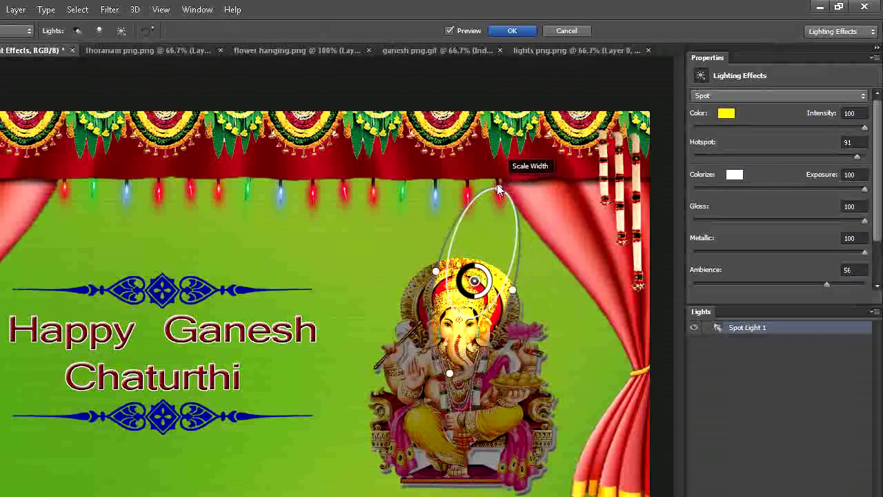
Change the spotlight color to blue 1c04fe and apply the lighting to Layer 5 copy.
left_click(727, 115)
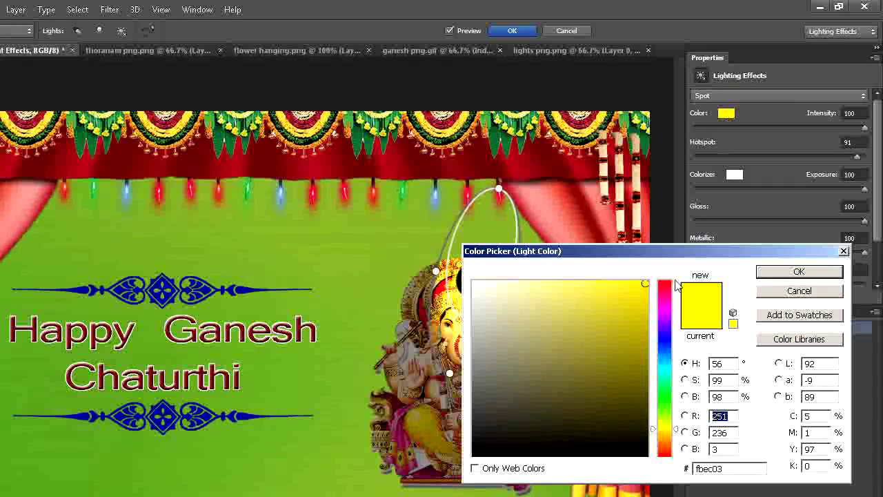
left_click(667, 336)
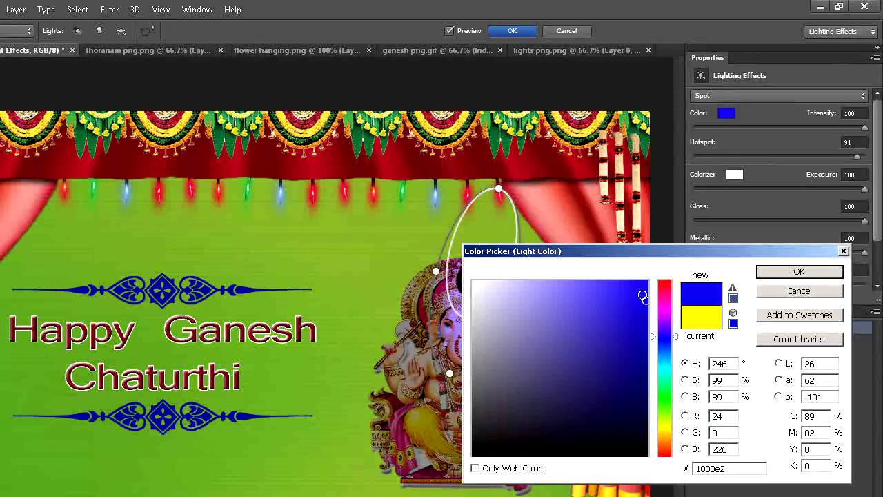
left_click(630, 284)
left_click(646, 281)
left_click_drag(668, 253, 714, 257)
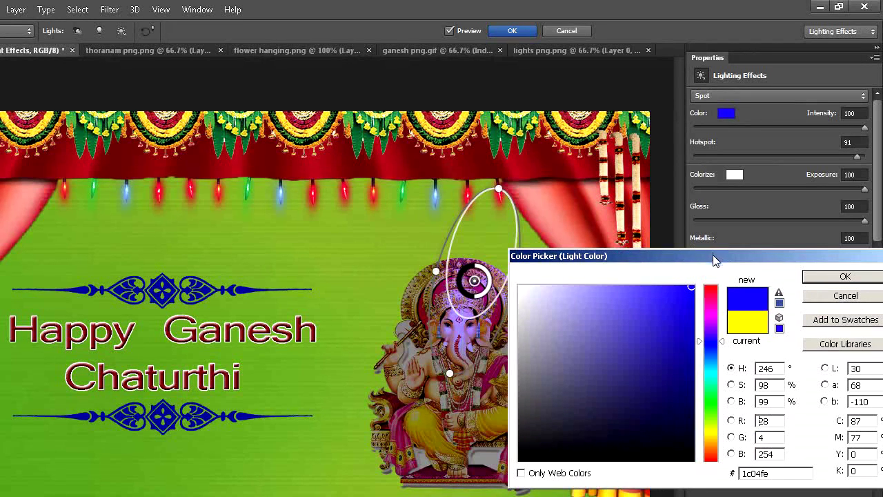
left_click(821, 277)
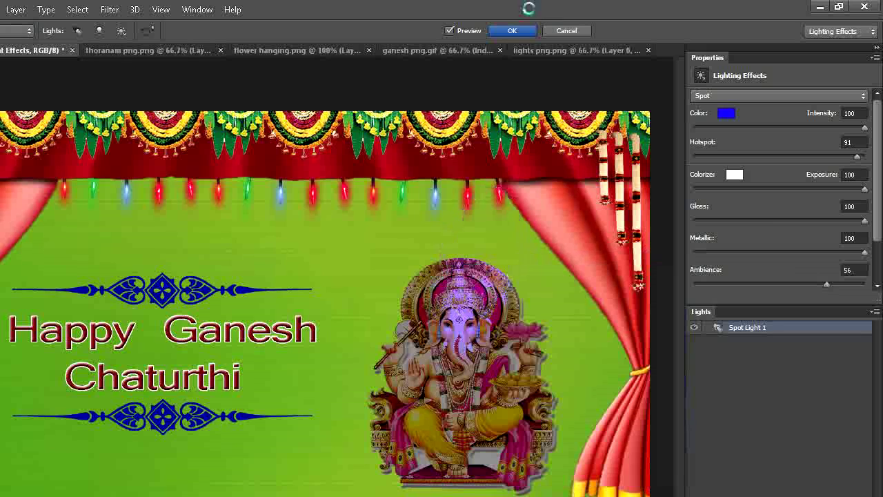
left_click(520, 32)
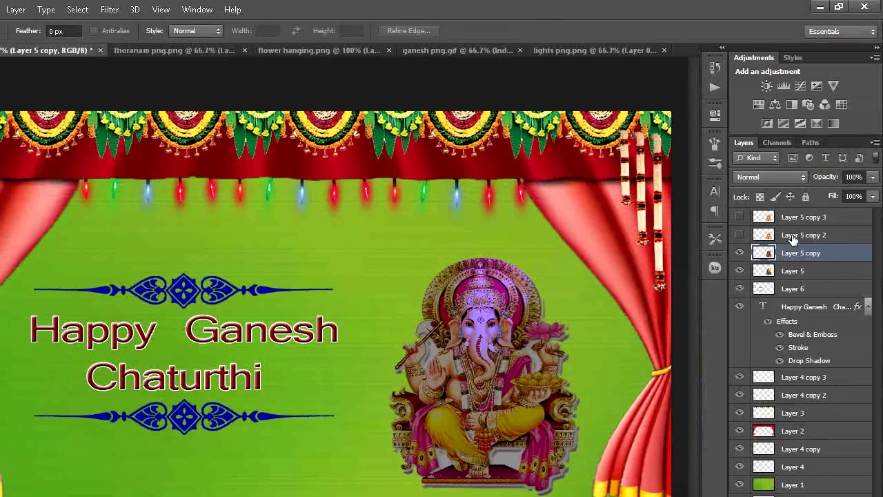
Show Layer 5 copy 2 and start Lighting Effects on it with the spotlight over the crown, tilted slightly toward the upper left.
left_click(765, 236)
left_click(742, 234)
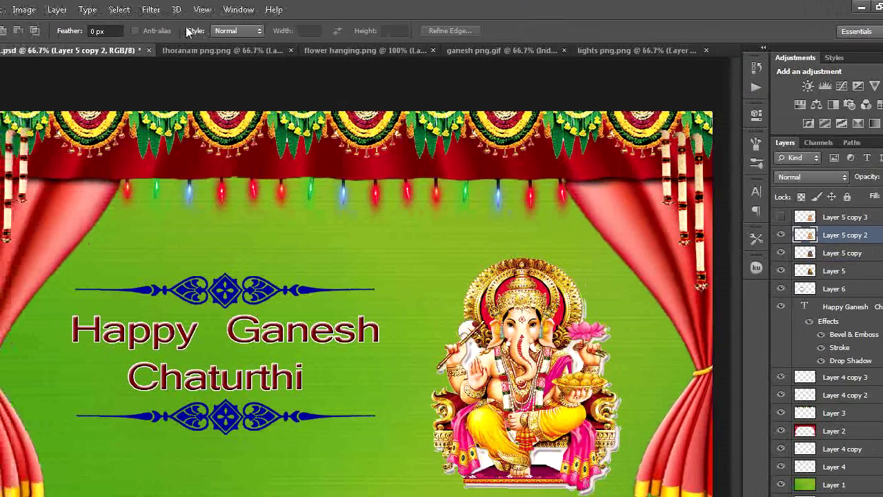
left_click(110, 10)
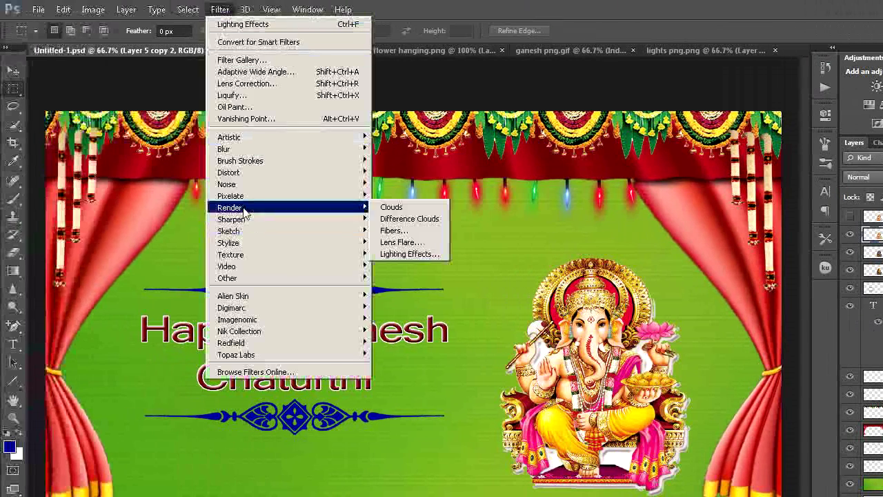
mouse_move(339, 208)
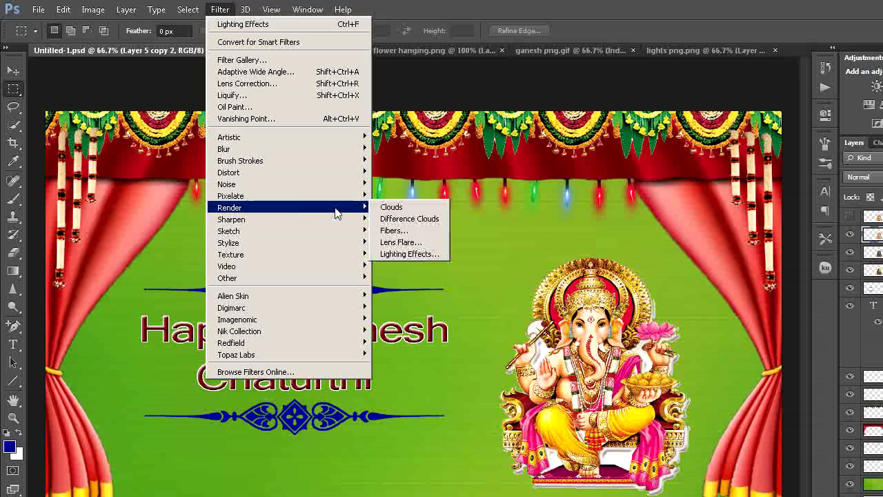
left_click(396, 254)
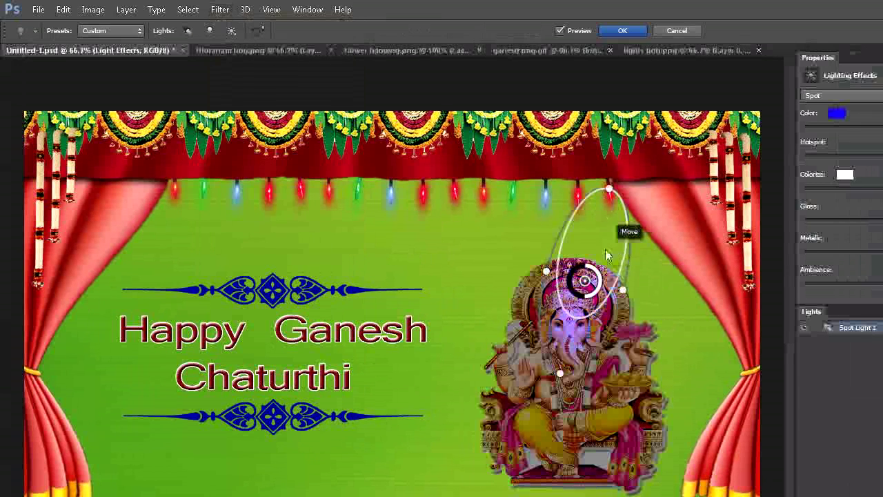
left_click_drag(588, 284, 565, 280)
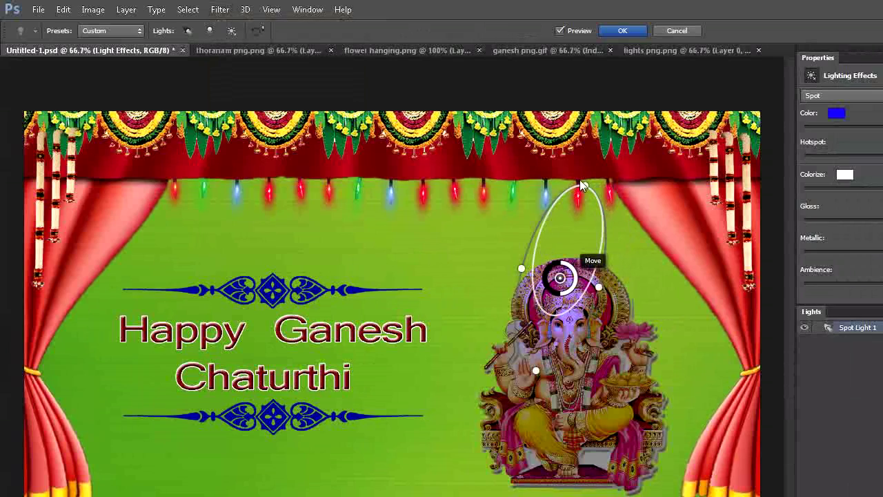
left_click_drag(579, 180, 548, 179)
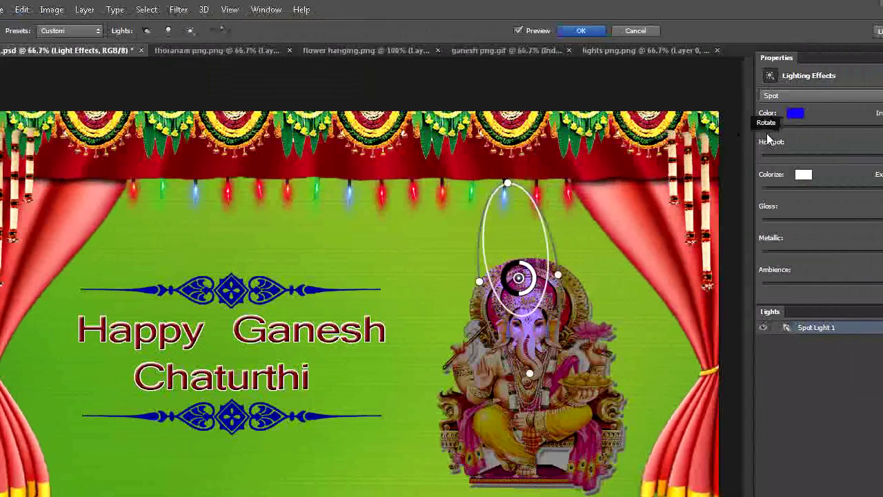
Change the spotlight color to green 21fe04 and apply the lighting to Layer 5 copy 2.
left_click(837, 114)
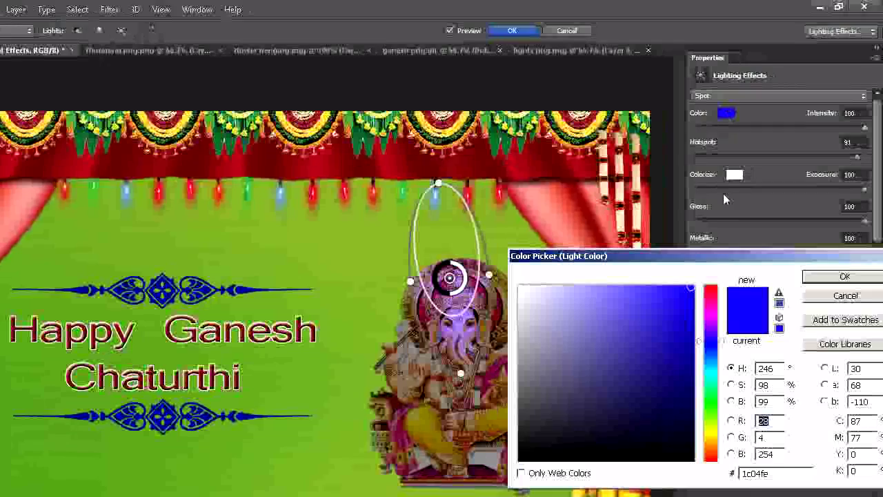
left_click(715, 406)
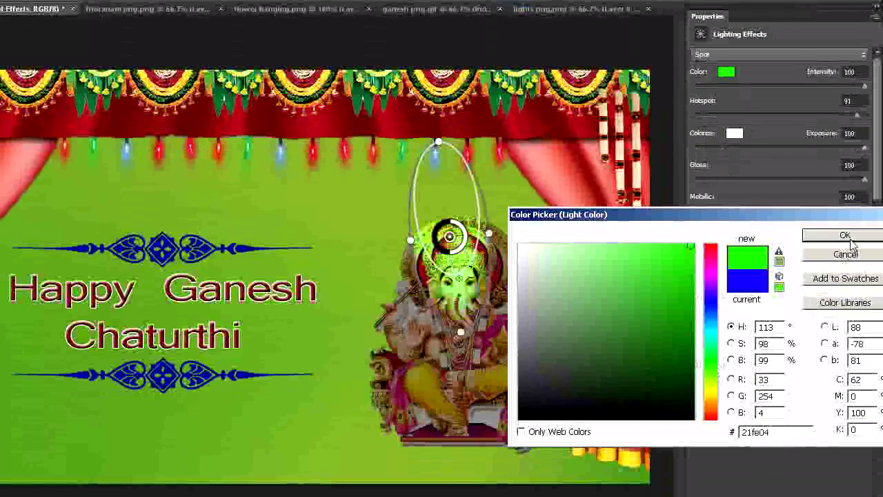
left_click(846, 236)
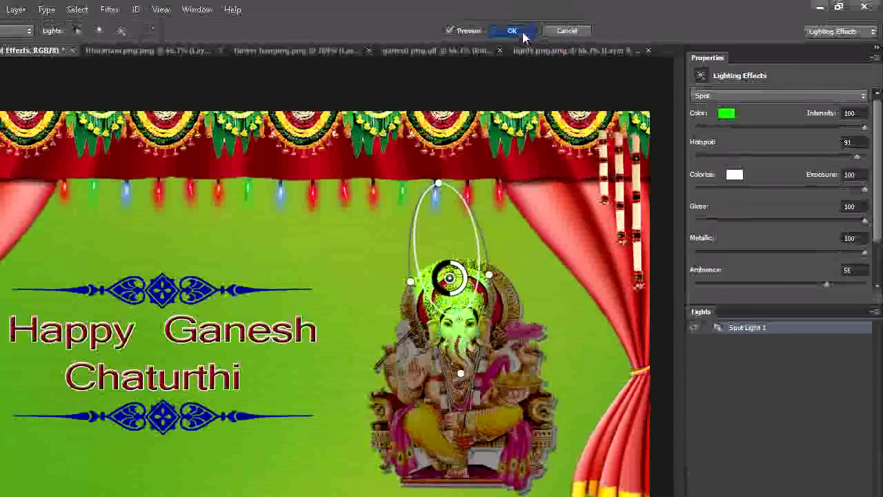
left_click(523, 32)
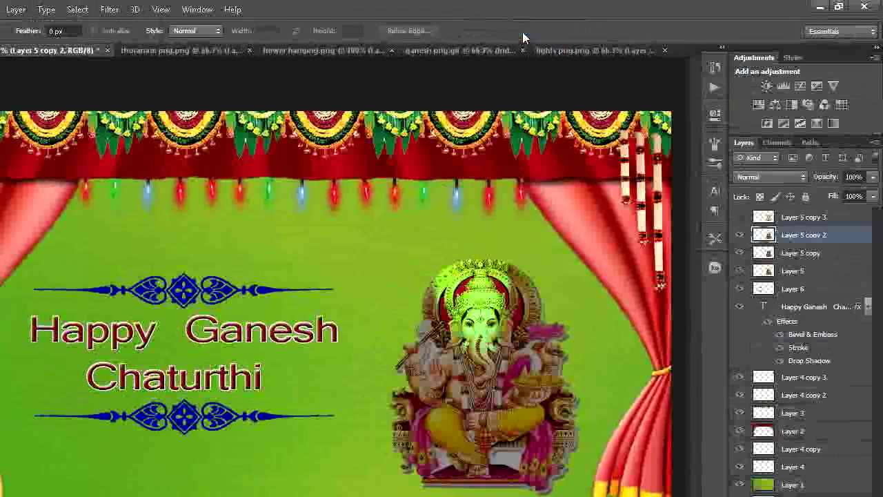
Show Layer 5 copy 3 and start Lighting Effects on it with the spotlight slanting from the upper left onto the halo's left side.
left_click(762, 217)
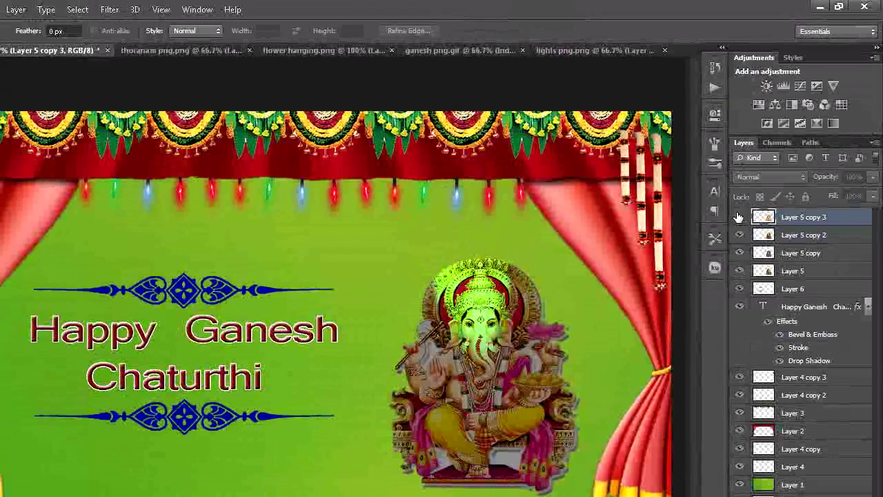
left_click(738, 217)
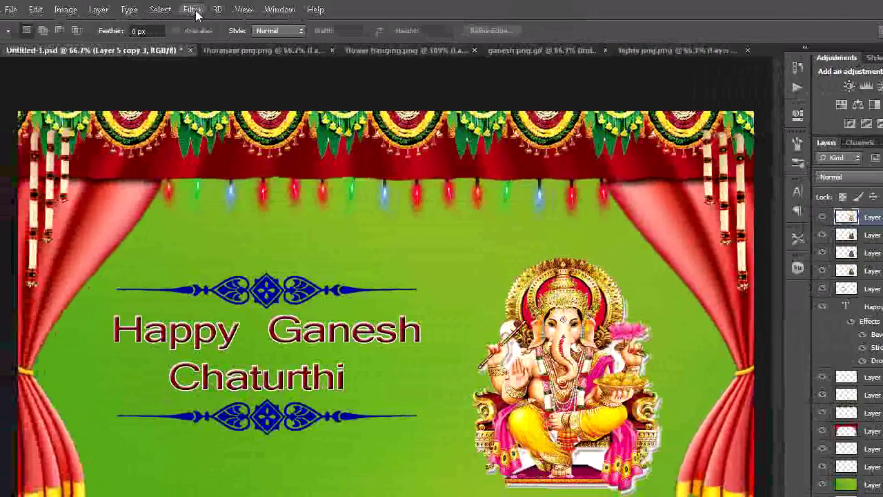
left_click(196, 11)
mouse_move(207, 207)
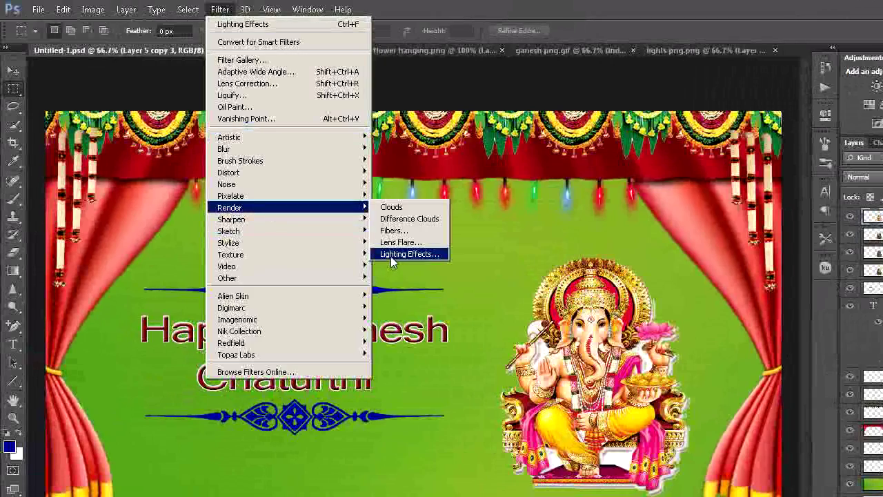
left_click(391, 256)
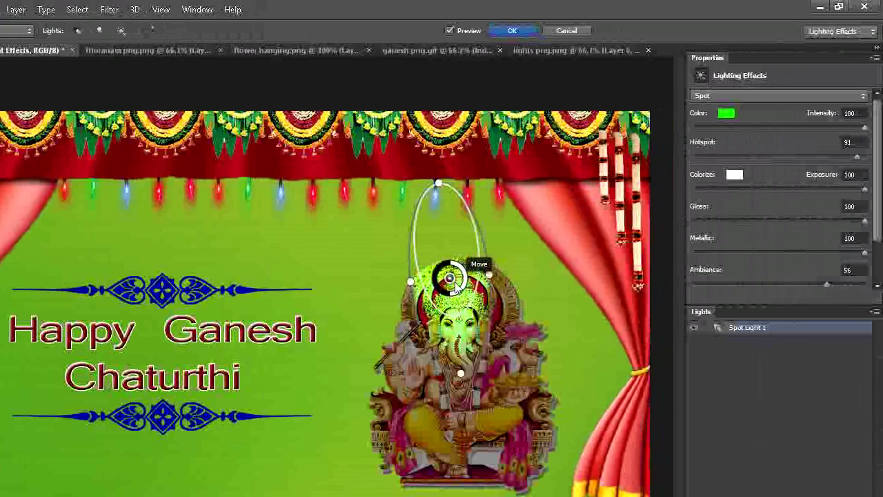
left_click_drag(442, 282, 411, 287)
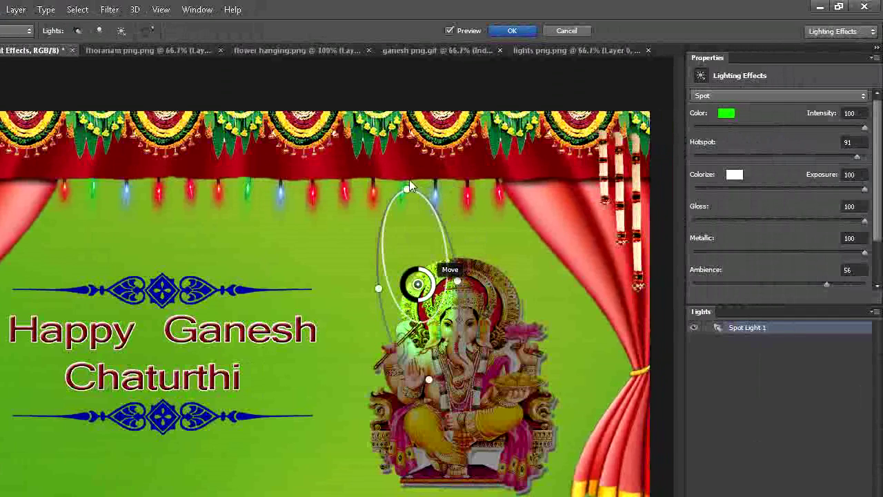
left_click_drag(407, 186, 380, 197)
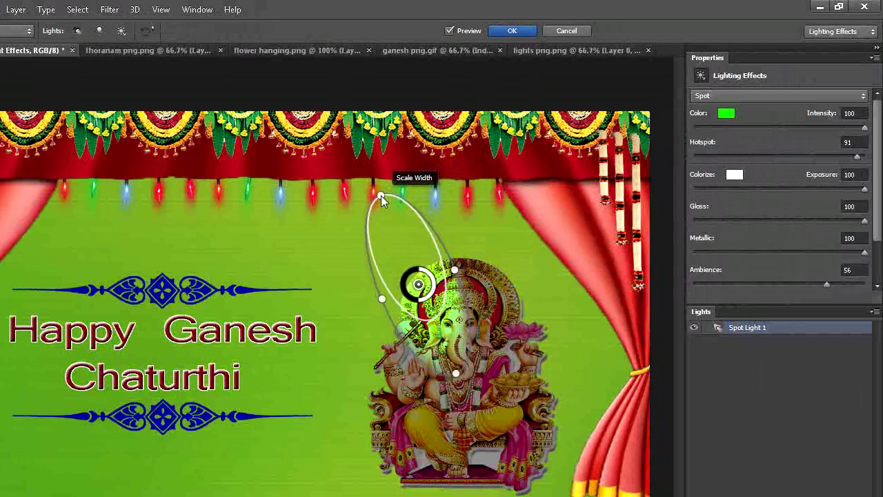
Change the spotlight color to magenta with hue 304 and apply the lighting to Layer 5 copy 3.
left_click(726, 116)
left_click(714, 315)
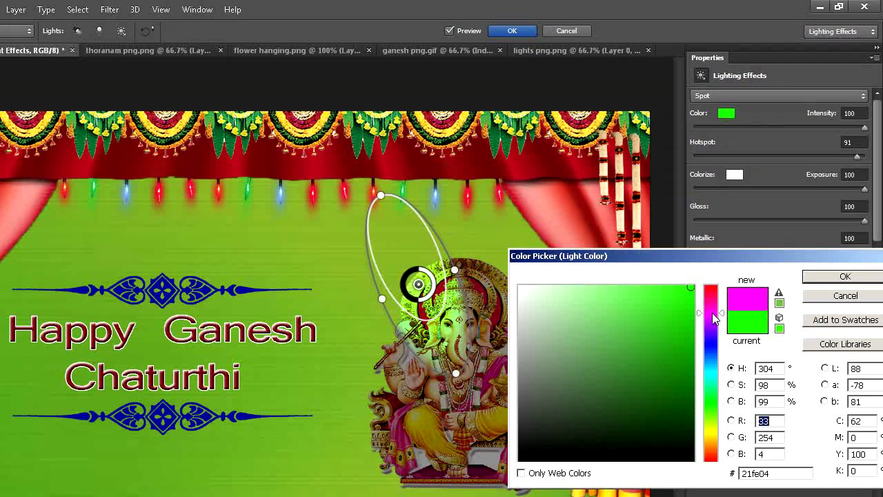
left_click(823, 278)
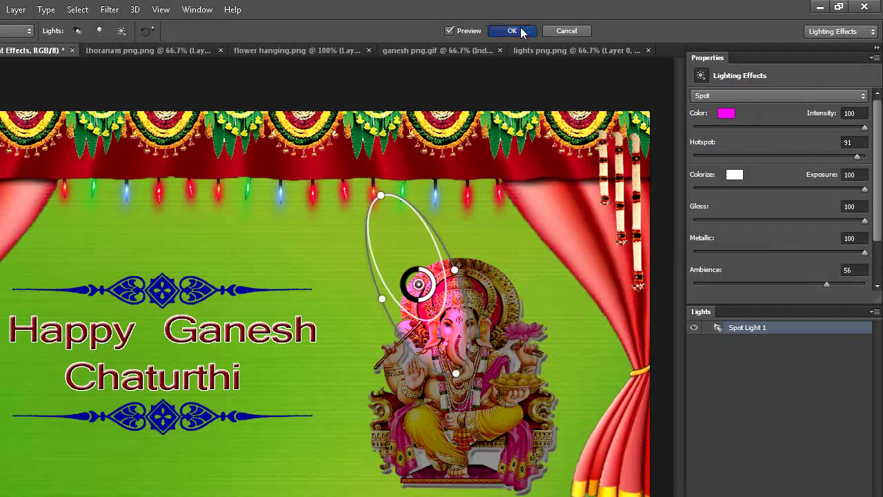
left_click(521, 30)
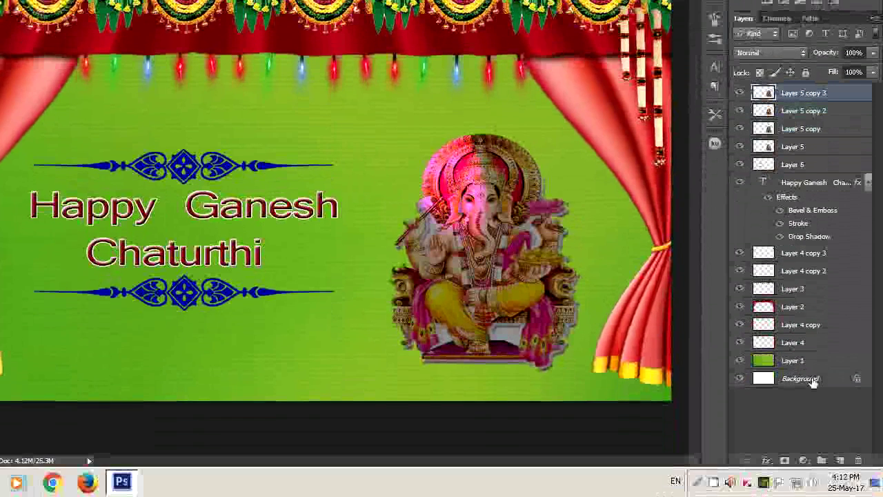
Merge Background, Layers 1, 2, 3 and 6, Layer 4 copy 2, Layer 4 copy 3 and the greeting text into one layer.
left_click(815, 382)
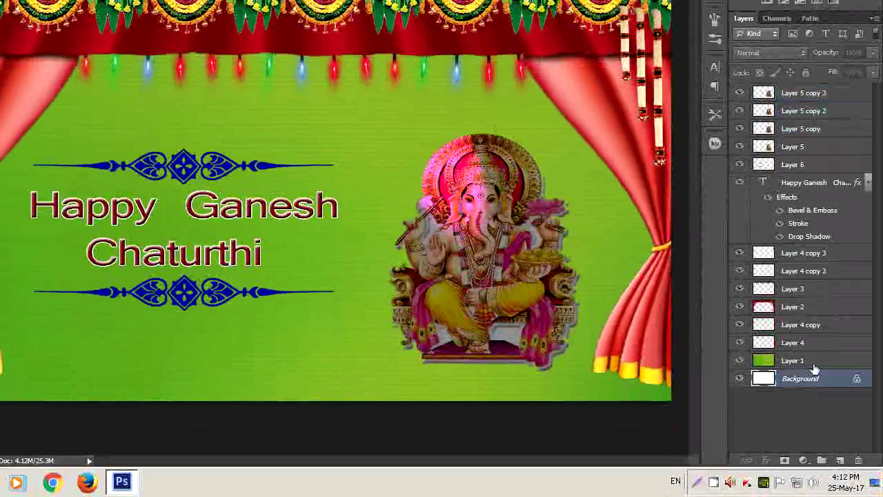
left_click(817, 362, "shift")
left_click(814, 307, "ctrl")
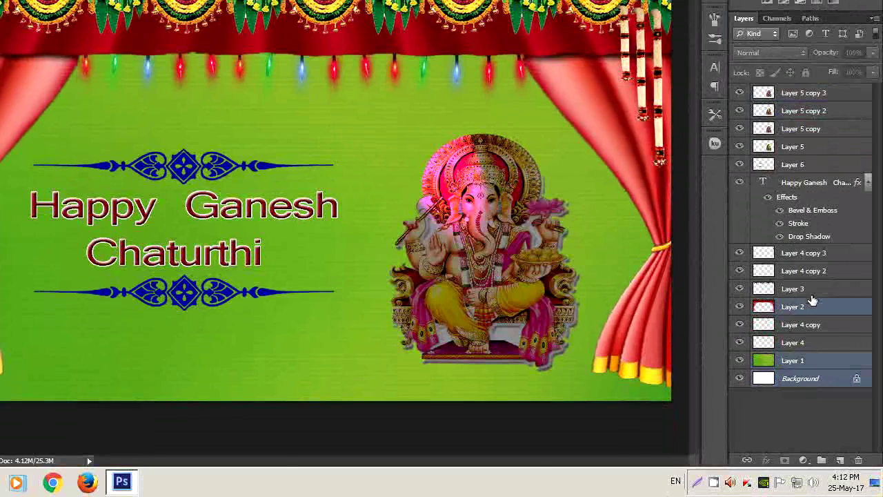
left_click(811, 290, "ctrl")
left_click(812, 271, "ctrl")
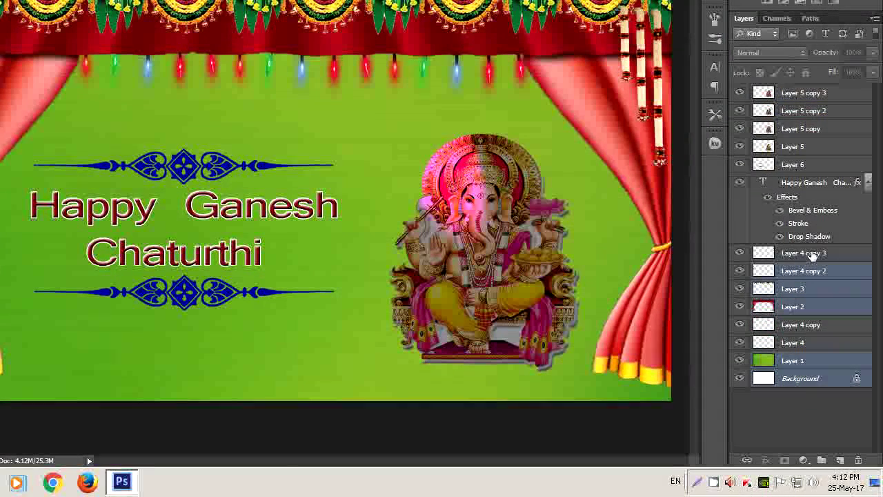
left_click(813, 254, "ctrl")
left_click(799, 188, "ctrl")
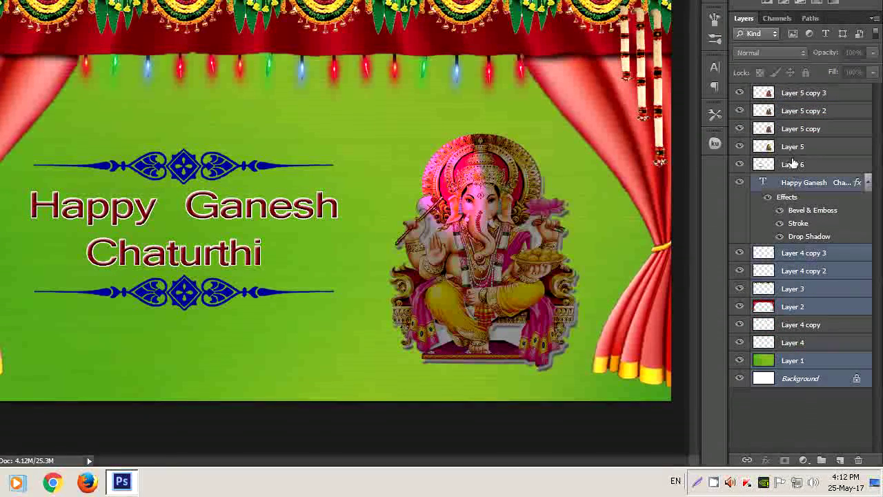
left_click(795, 167, "ctrl")
right_click(795, 167)
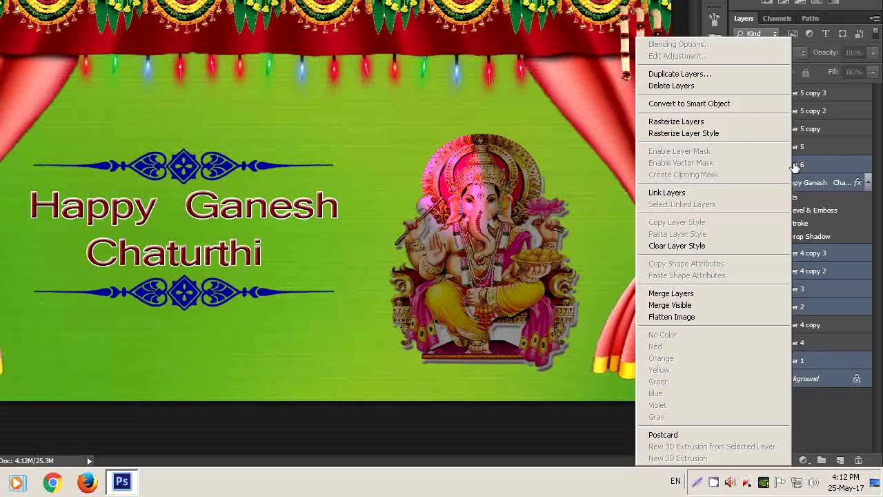
left_click(650, 293)
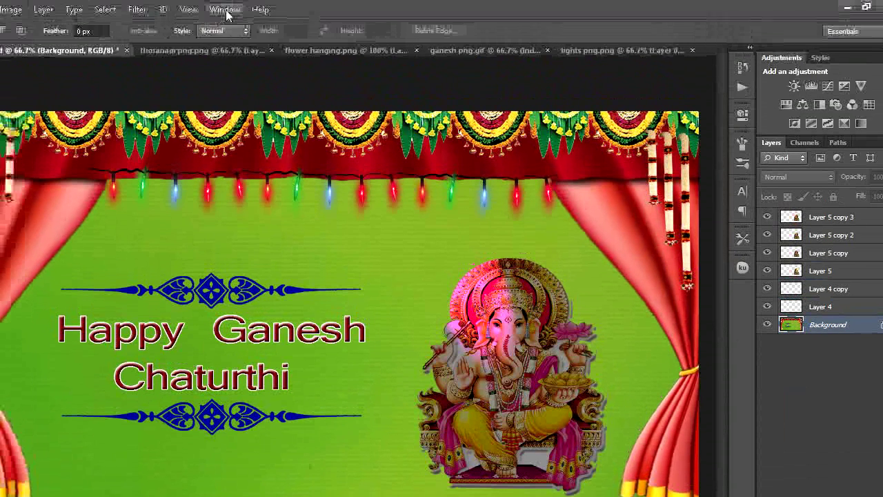
Create a frame animation whose first frame shows Layer 5 and Layer 4, with the Layer 5 copies and Layer 4 copy hidden.
left_click(225, 10)
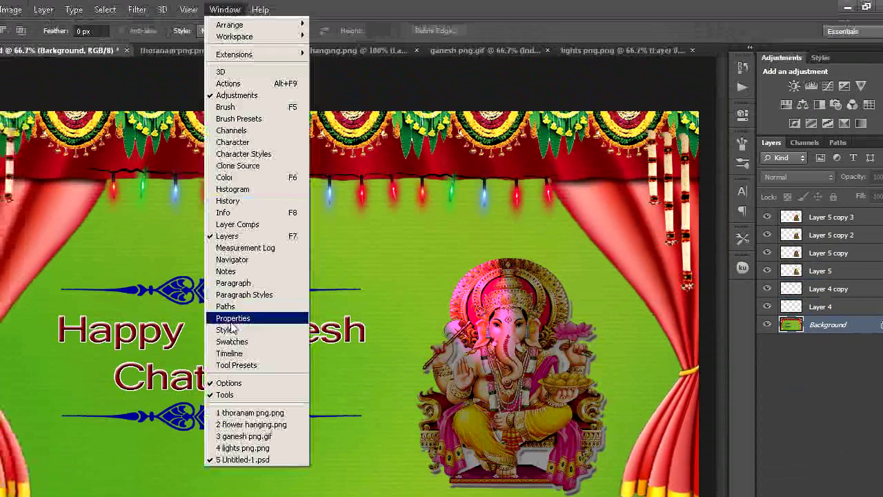
left_click(230, 354)
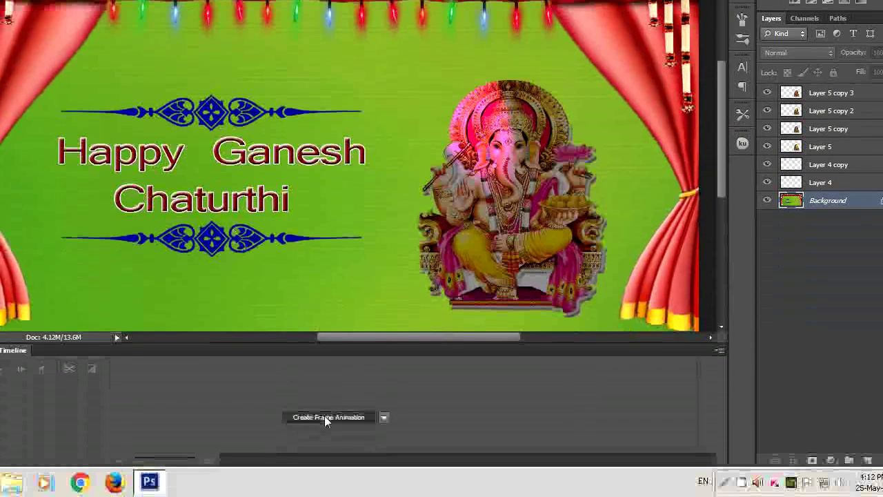
left_click(325, 416)
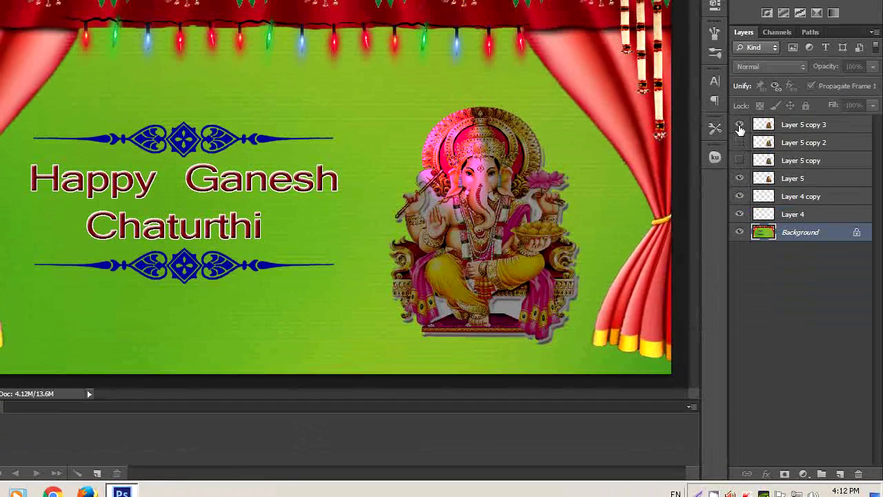
left_click(740, 112)
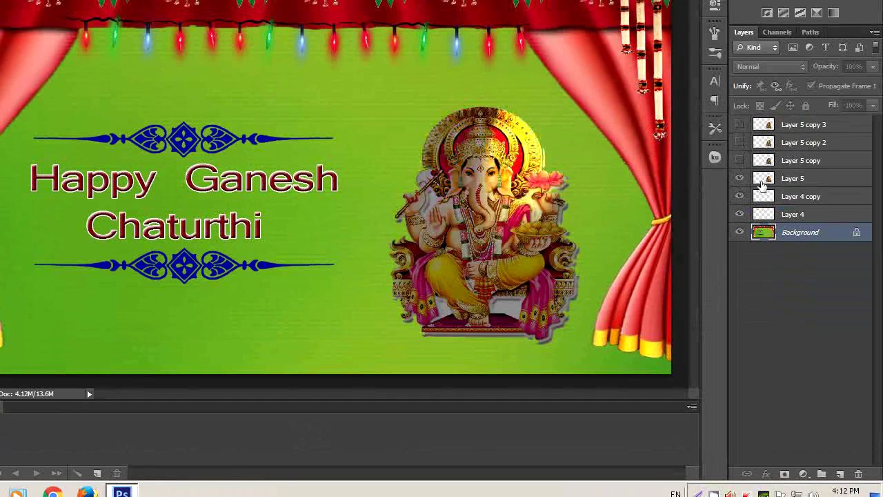
left_click(740, 197)
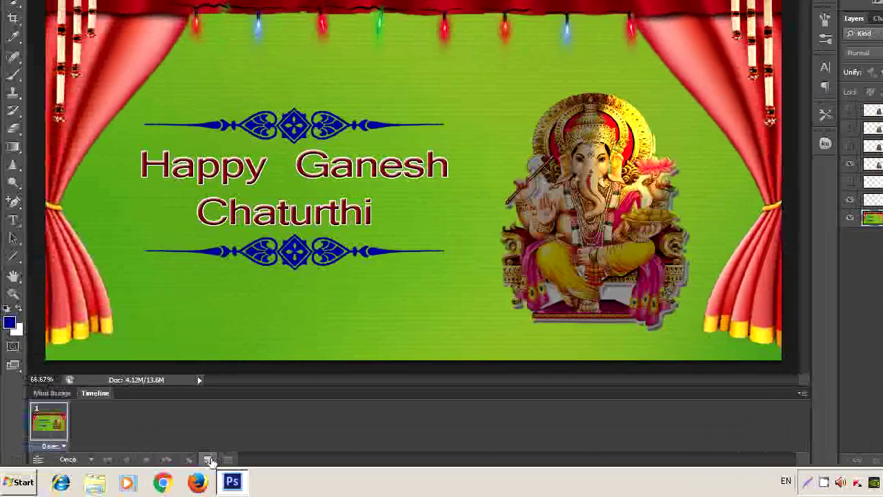
Add a second frame showing Layer 5 copy and Layer 4 copy, with Layer 5 and Layer 4 hidden.
left_click(124, 459)
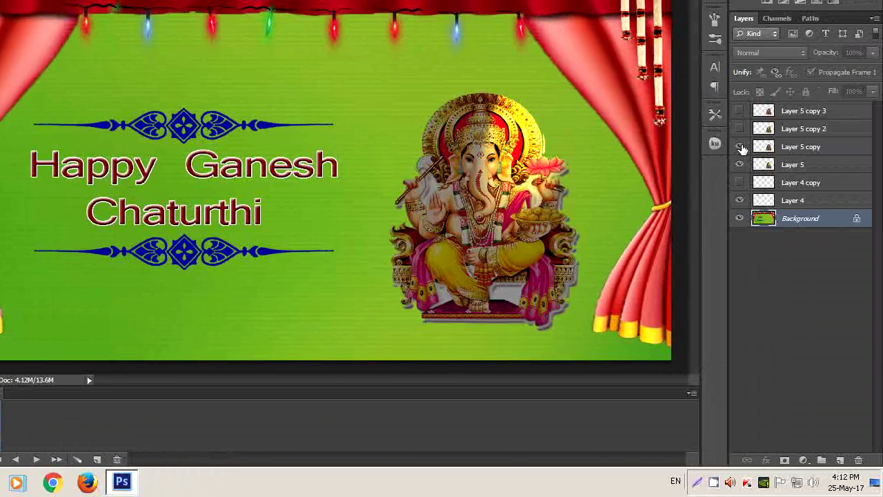
left_click(740, 146)
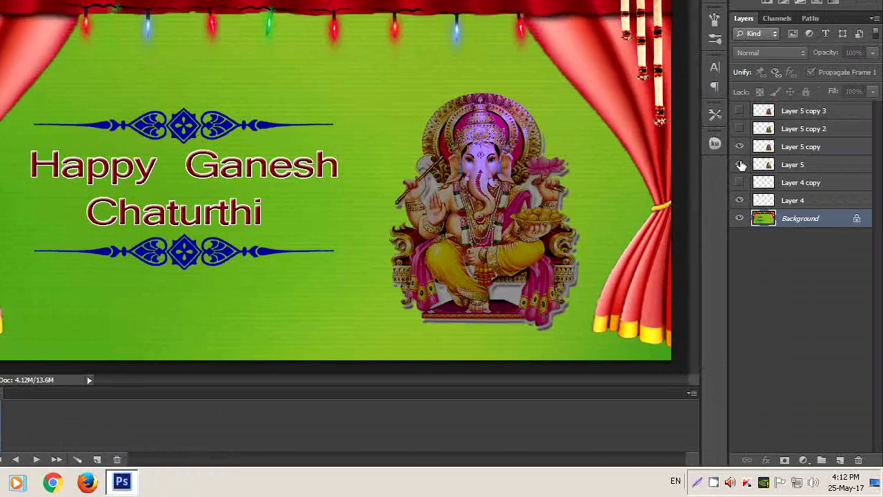
left_click(740, 182)
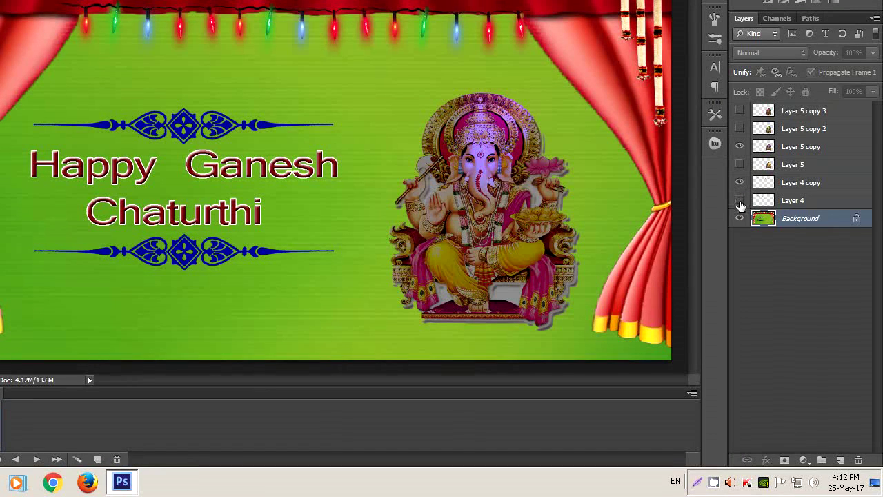
left_click(740, 202)
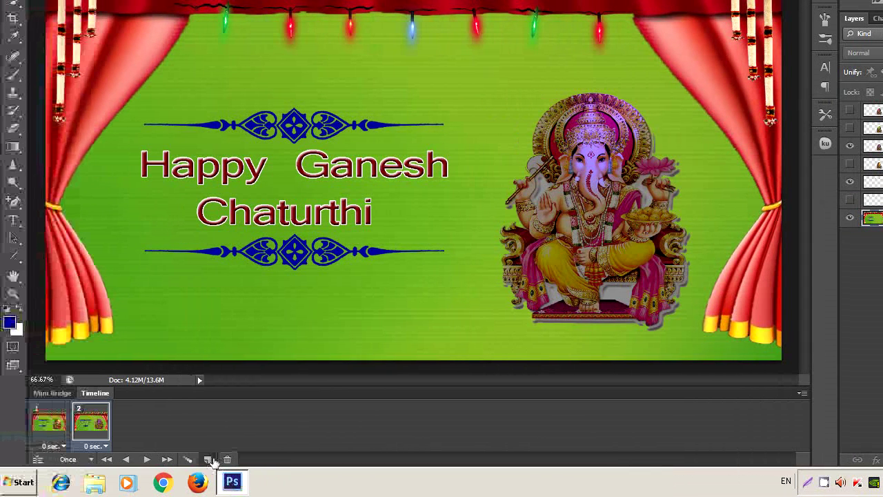
Add a third frame showing Layer 5 copy 2 and Layer 4, with Layer 5 copy and Layer 4 copy hidden.
left_click(98, 459)
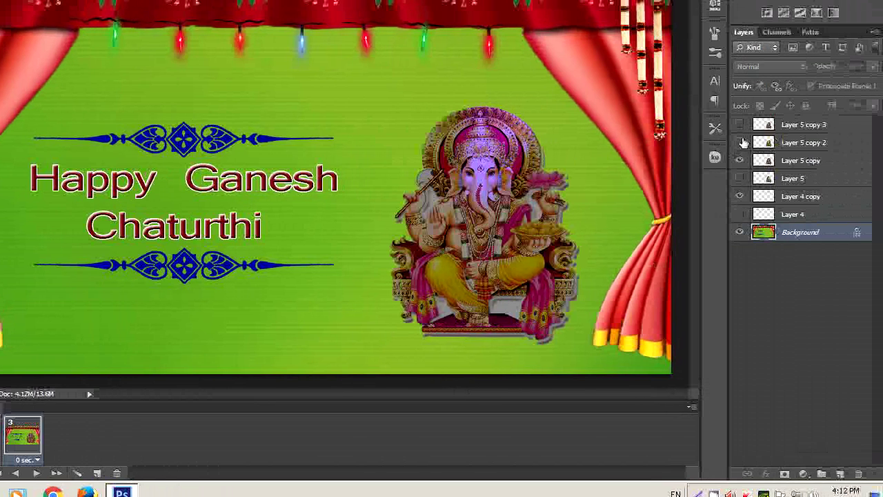
left_click(851, 129)
left_click(741, 160)
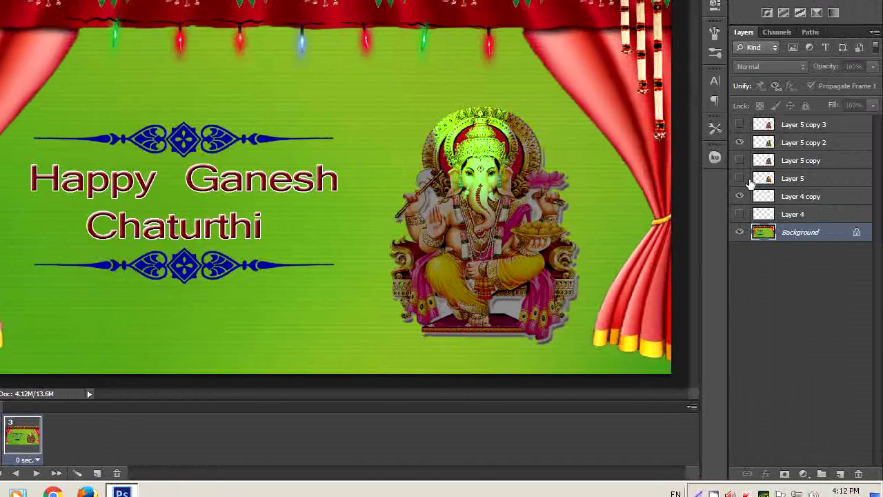
left_click(740, 214)
left_click(739, 196)
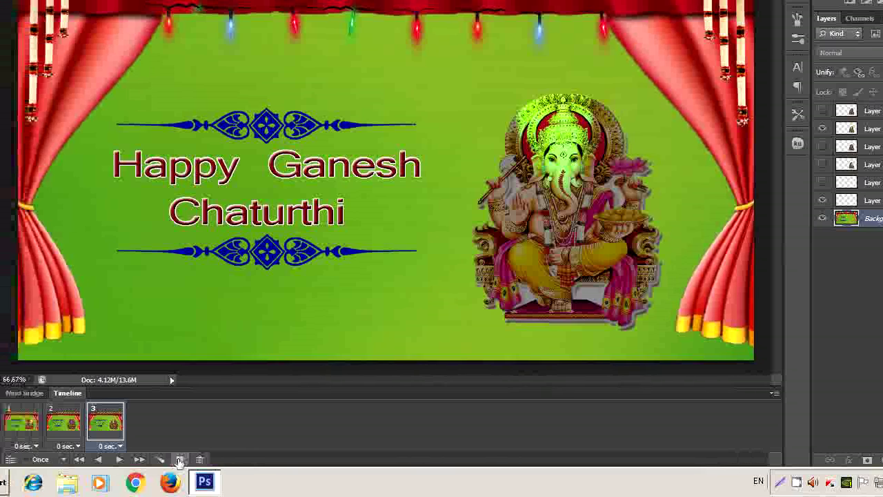
Add a fourth frame with Layer 5 copy 3 and Layer 4 copy shown and Layer 4 hidden.
left_click(97, 474)
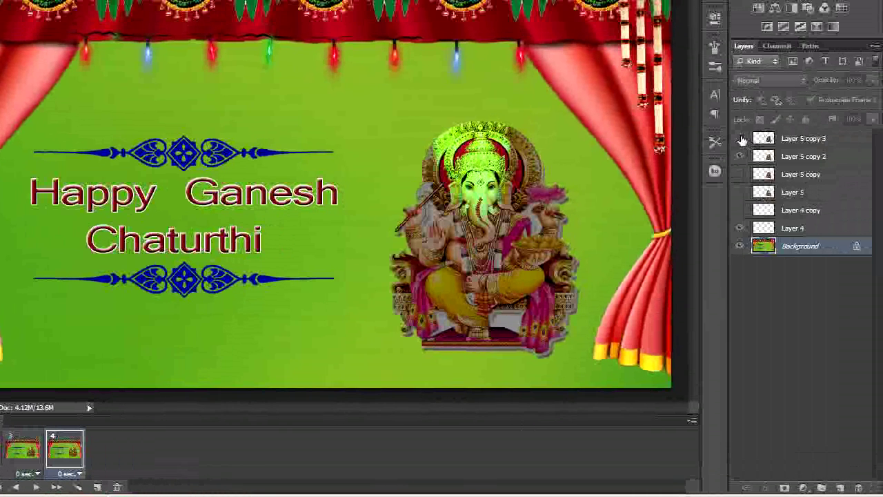
left_click(741, 138)
left_click(740, 228)
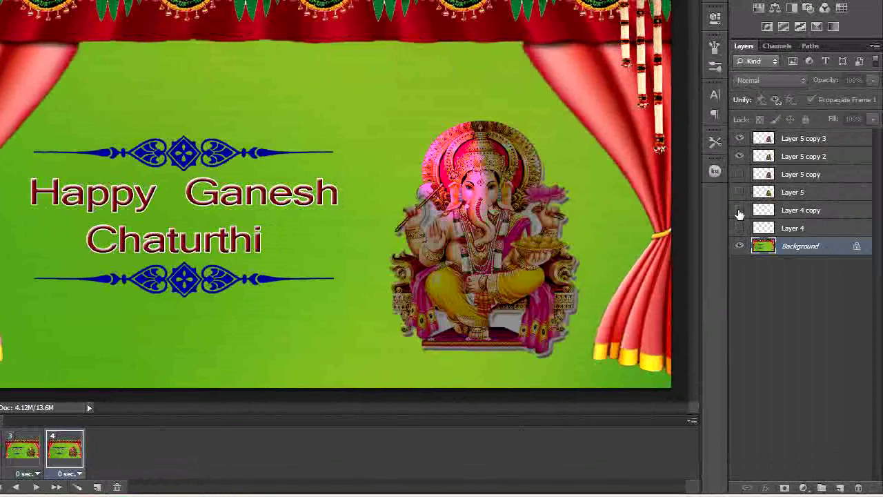
left_click(739, 210)
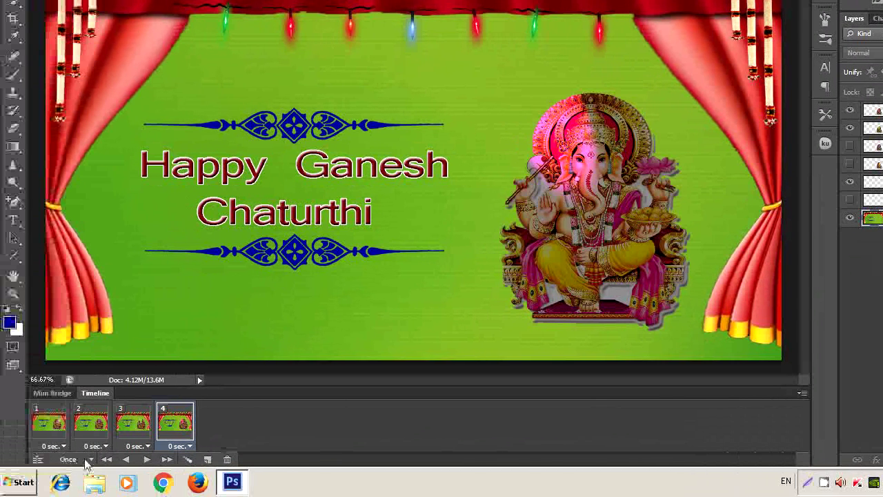
Set the animation to loop Forever and preview it from the first frame.
left_click(88, 460)
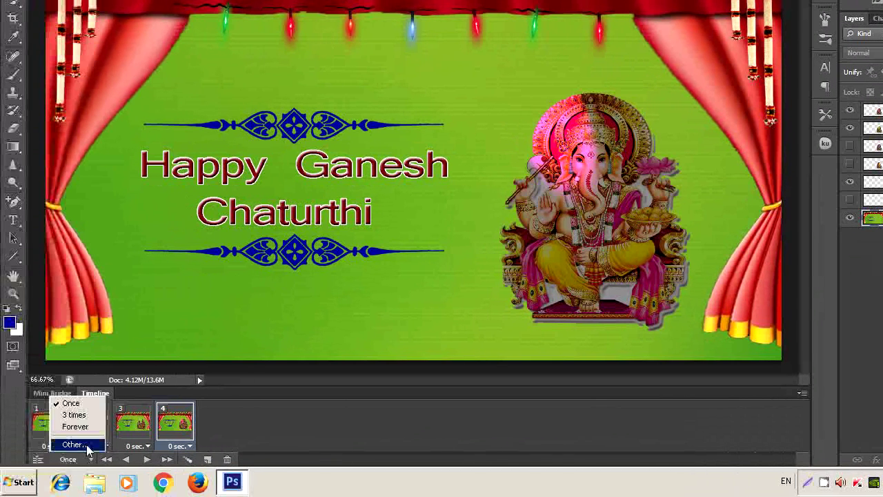
left_click(76, 427)
left_click(49, 424)
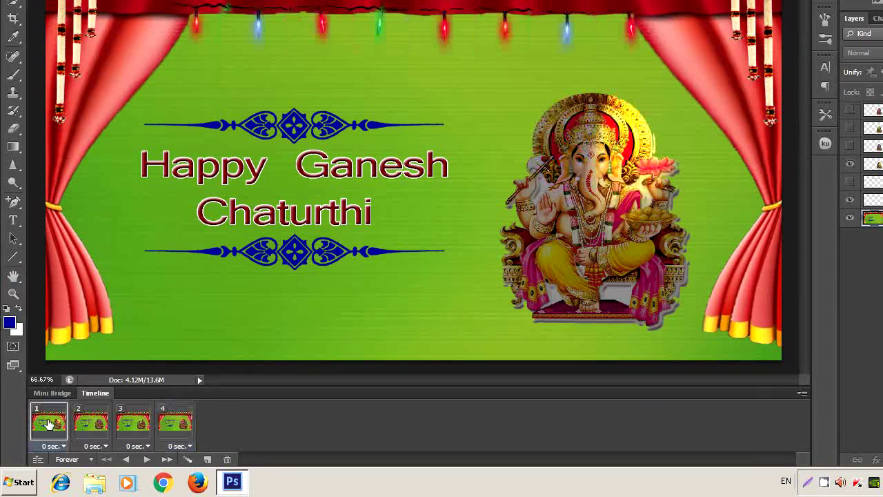
left_click(145, 459)
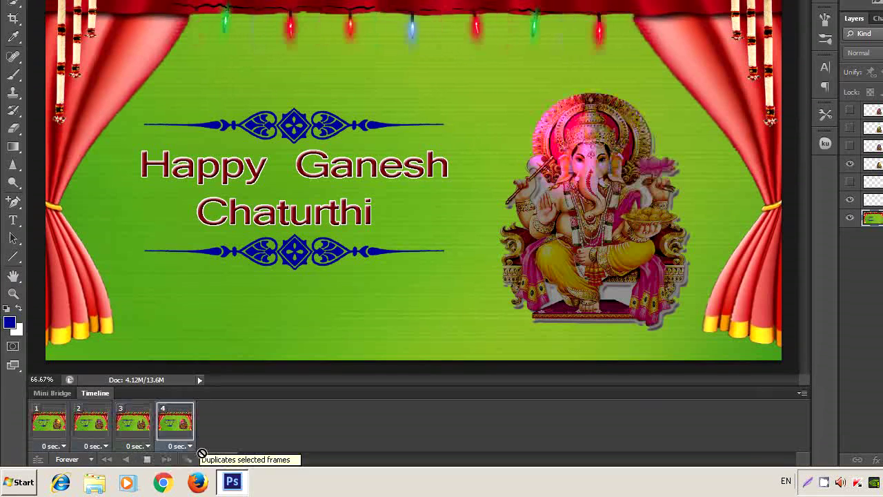
left_click(148, 460)
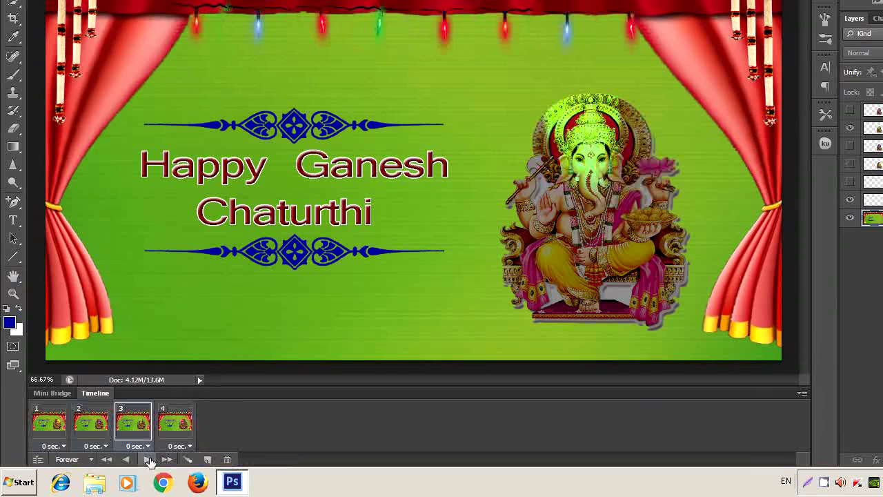
Set the delay of all four frames to 0.5 seconds and preview the animation from the first frame.
left_click(48, 426)
left_click(188, 432, "shift")
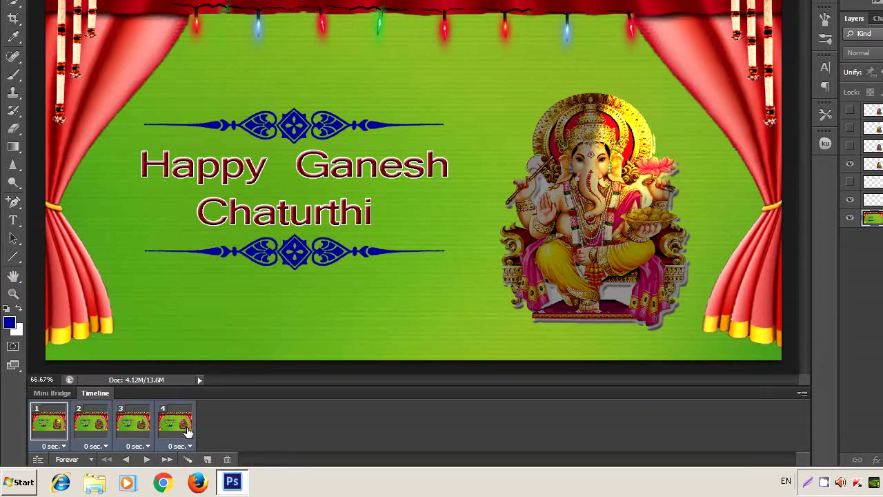
left_click(186, 448)
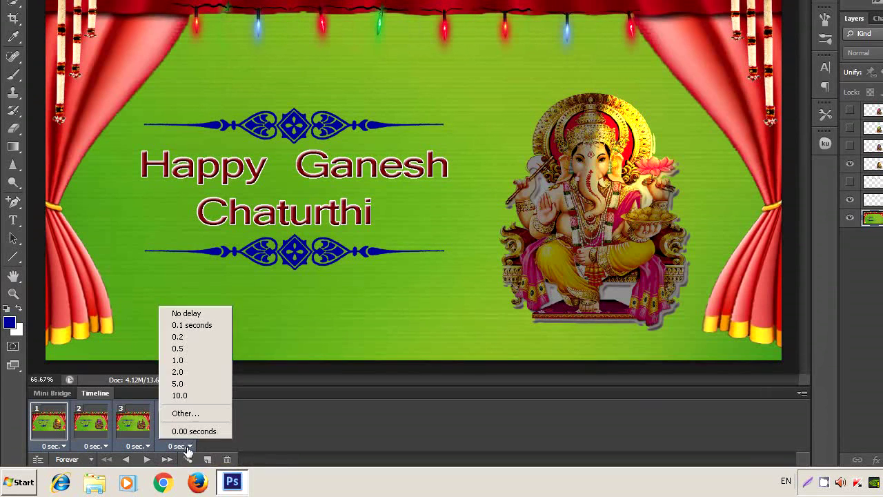
left_click(185, 349)
left_click(56, 424)
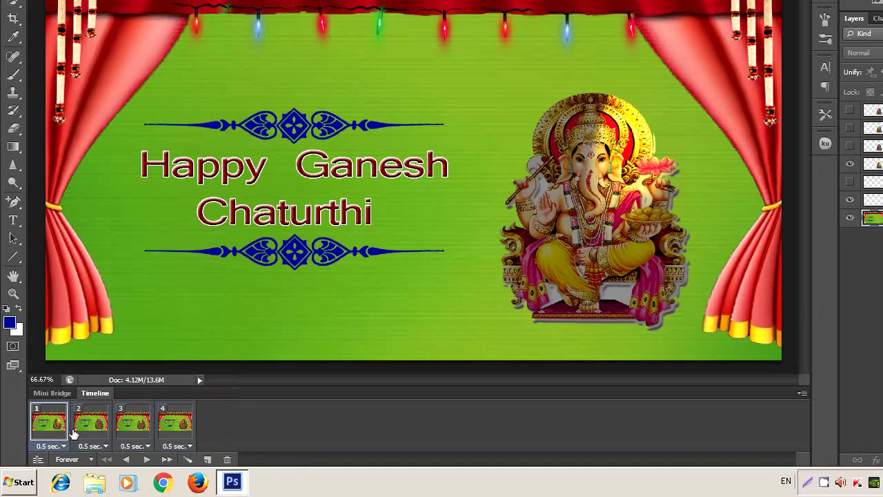
left_click(146, 459)
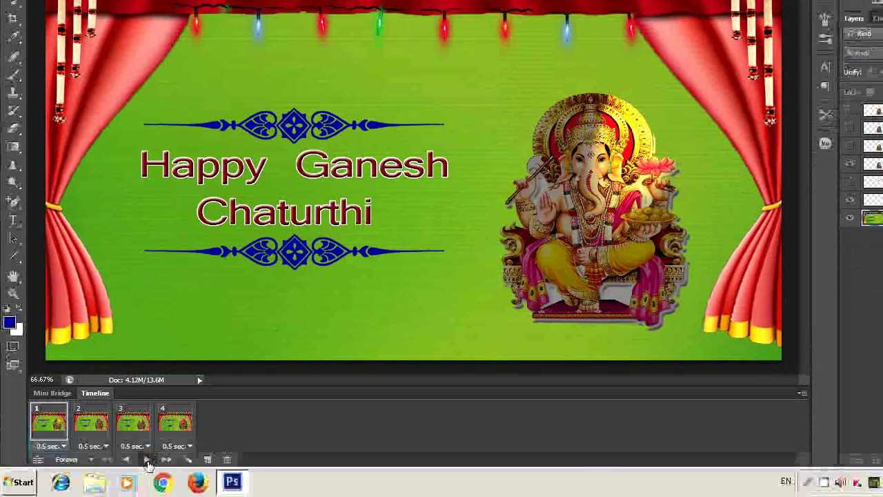
left_click(147, 461)
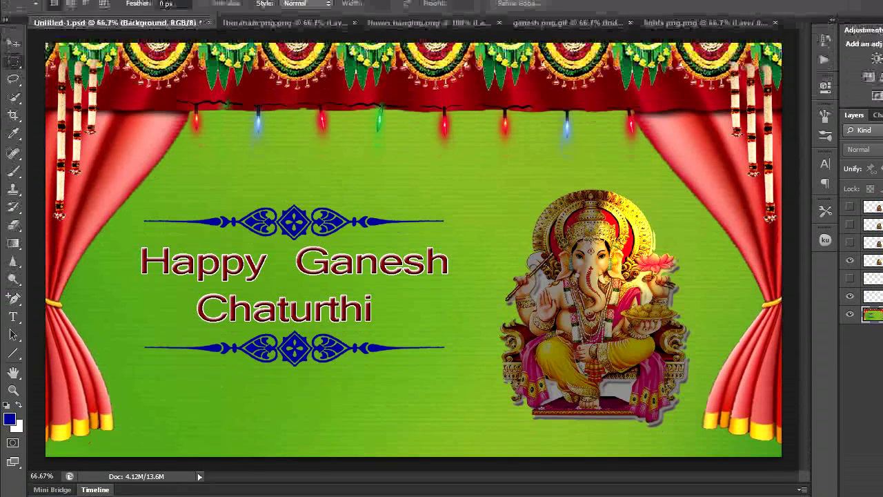
Start a Render Video export of the frame animation.
left_click(37, 9)
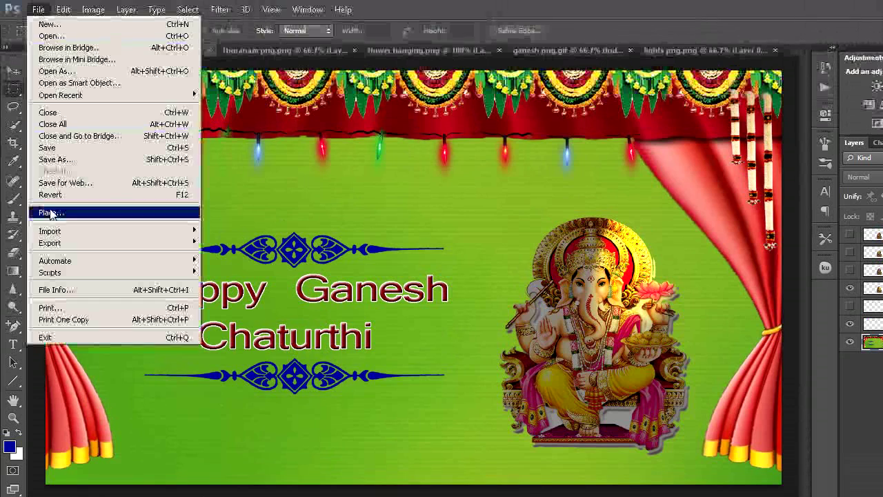
mouse_move(98, 249)
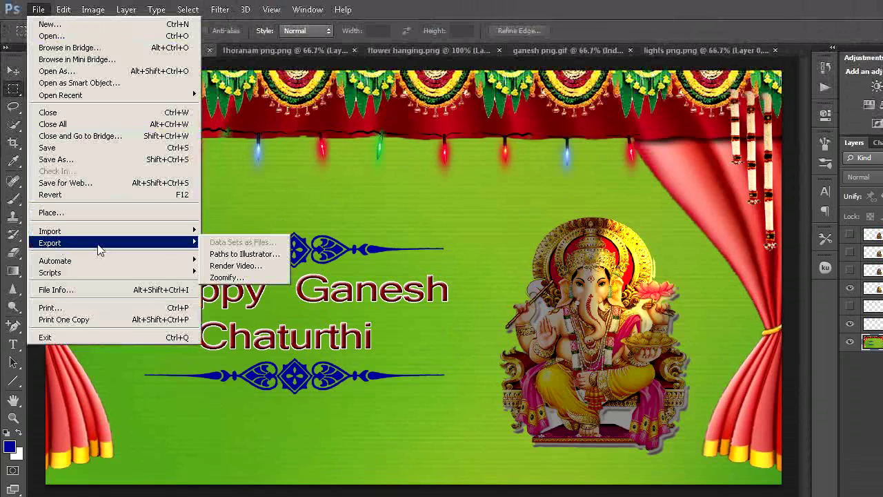
left_click(234, 268)
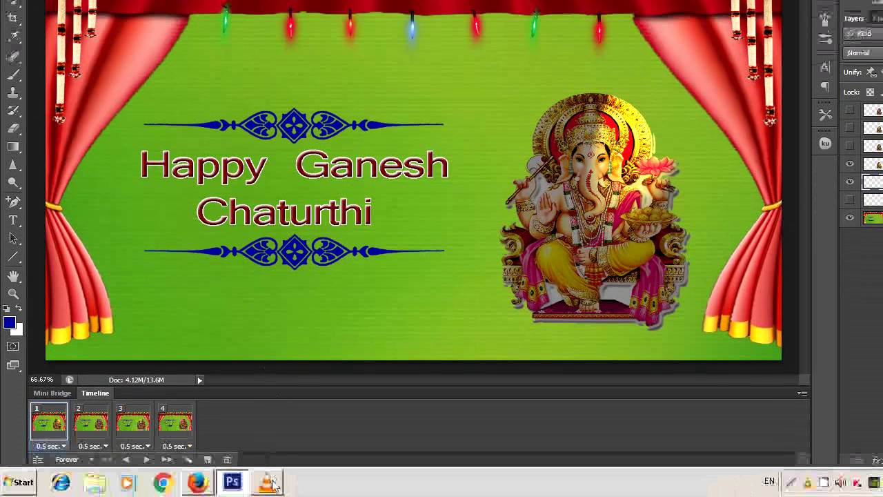
Switch to VLC media player to play the rendered video and return to Photoshop.
left_click(269, 483)
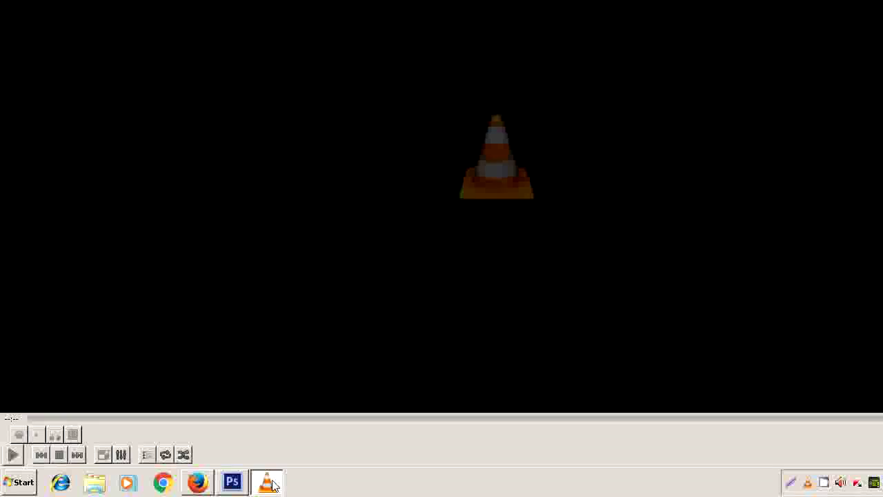
left_click(13, 456)
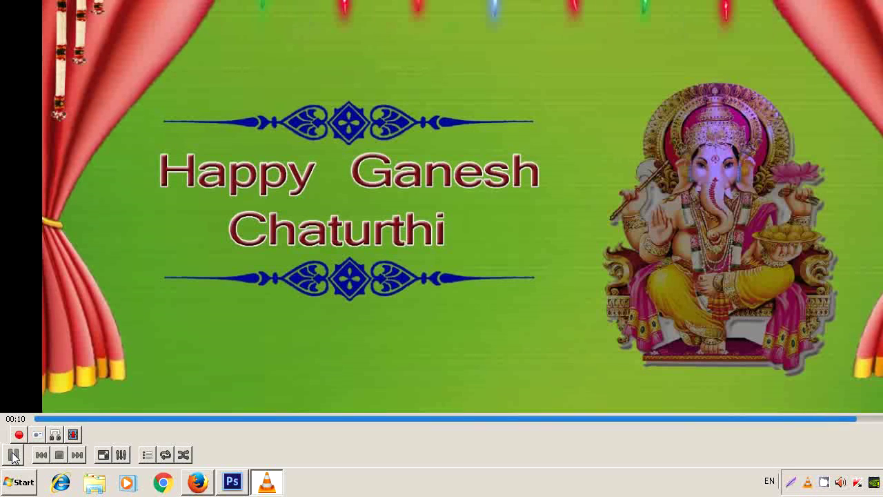
left_click(231, 482)
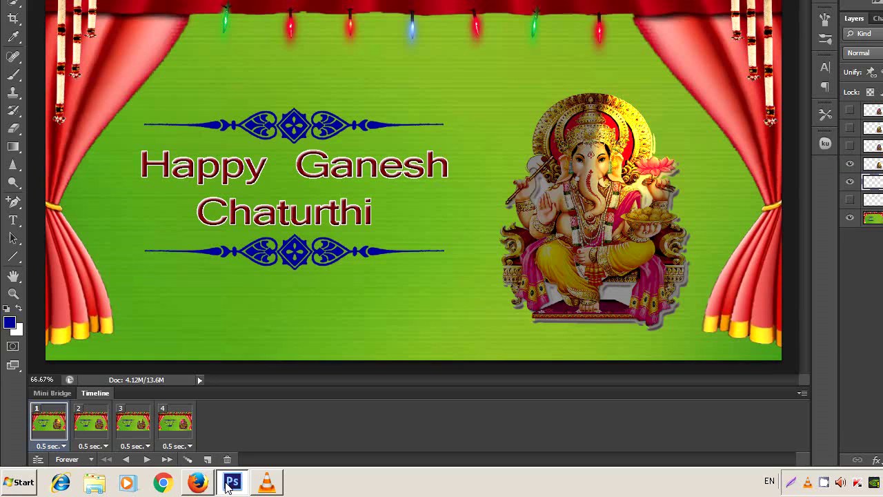
Duplicate all four frames of the animation to extend the sequence.
left_click(170, 434, "shift")
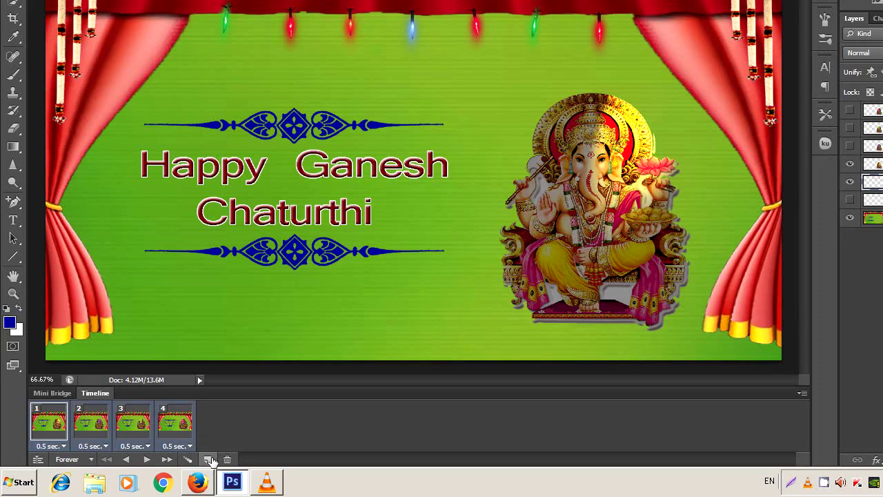
left_click(207, 460)
left_click(208, 459)
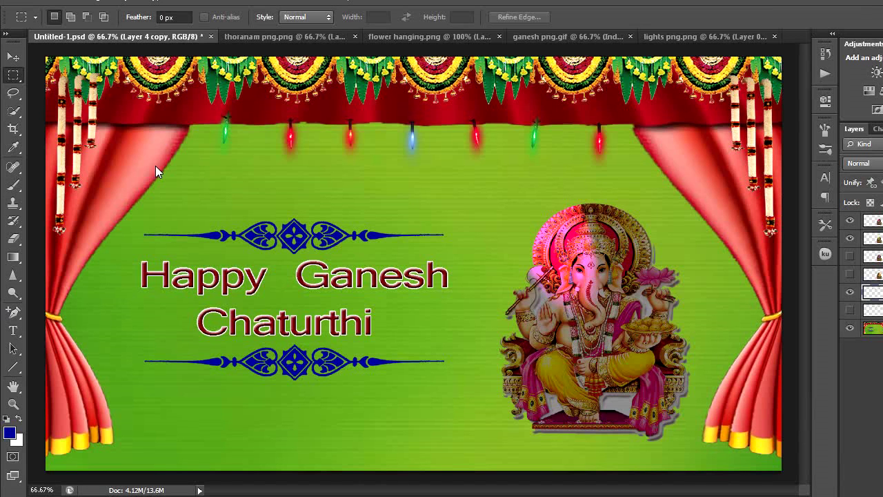
Duplicate the Layer 4 copy light-string layer.
key("ctrl+j")
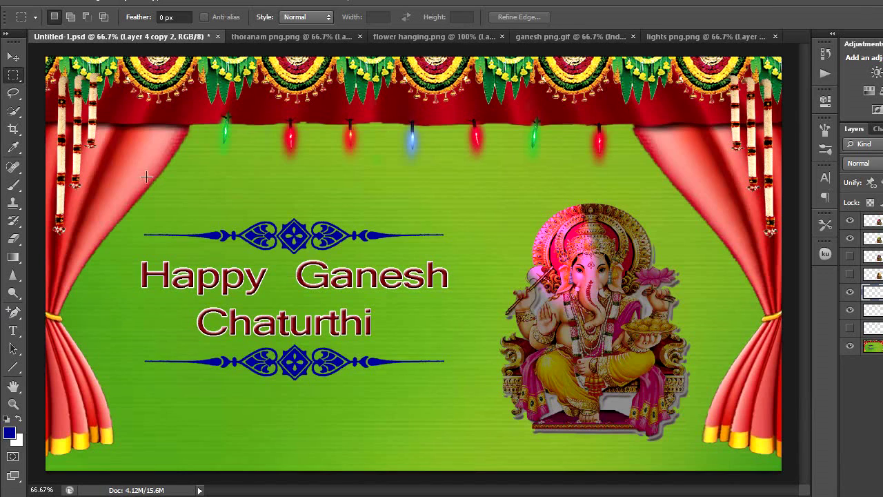